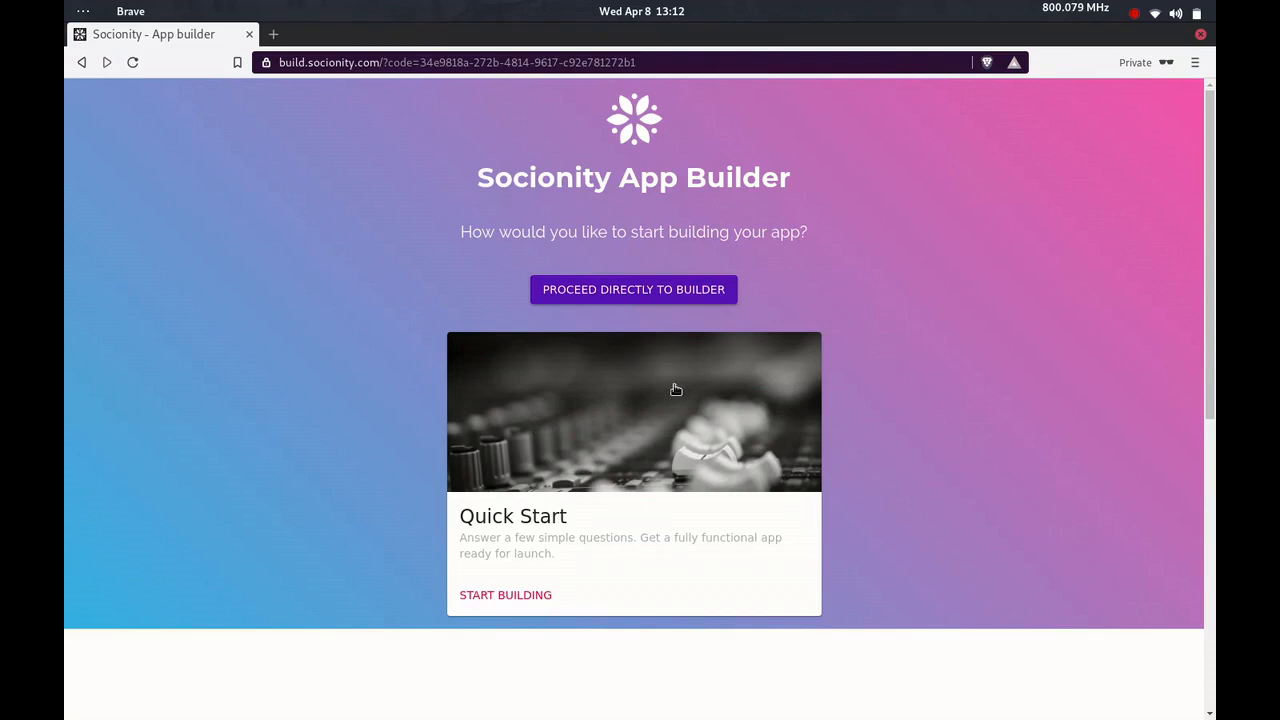
Start the Quick Start wizard, name the app "Video App" and proceed to the template choice
click(533, 596)
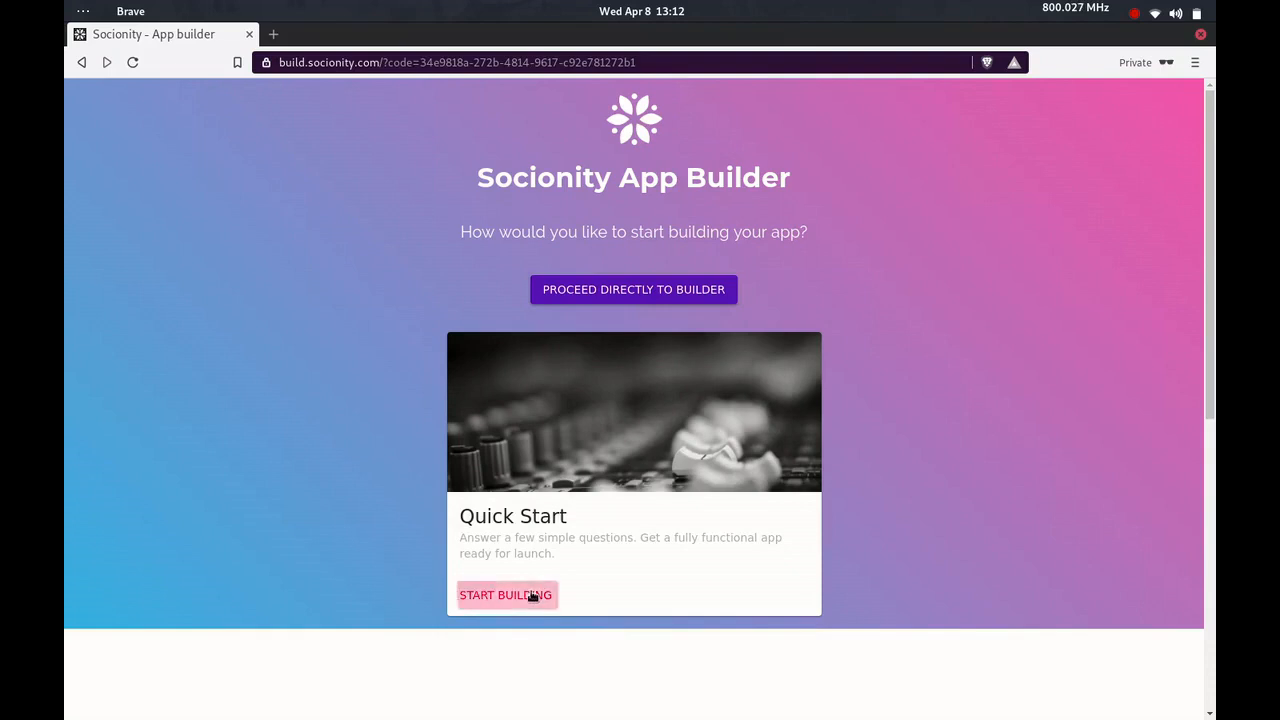
scroll(530, 594, down, 3)
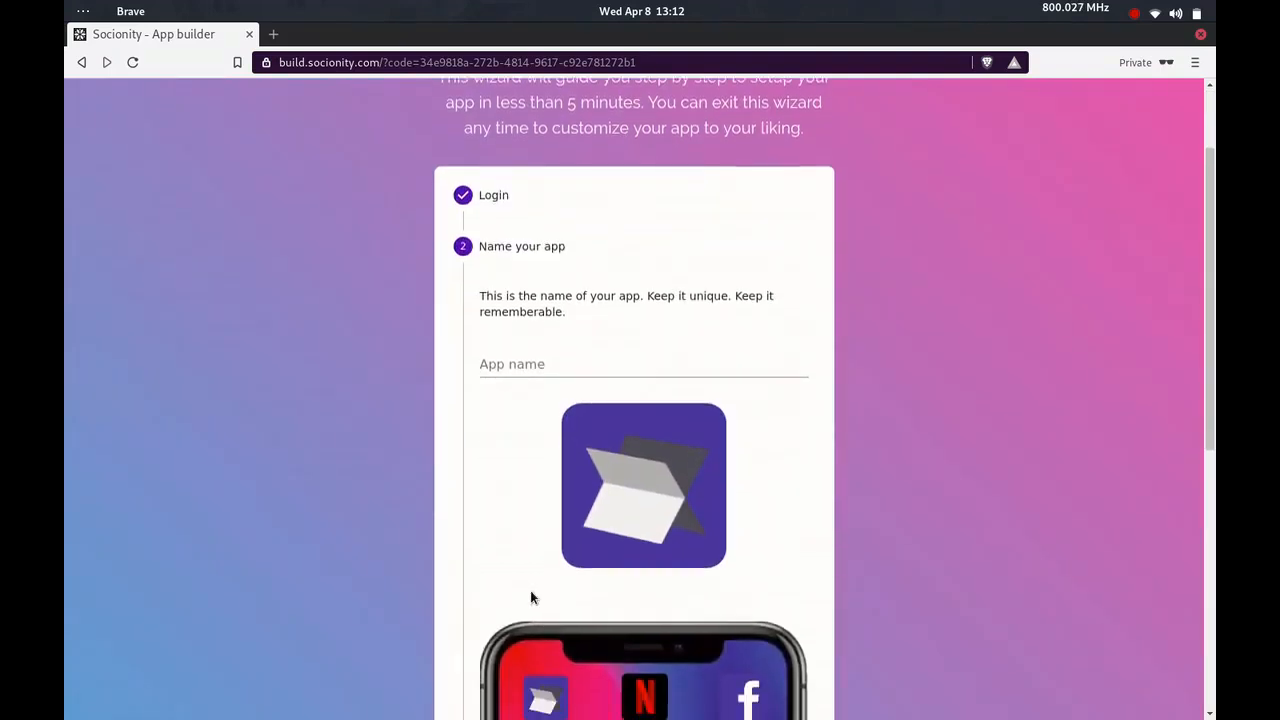
click(515, 322)
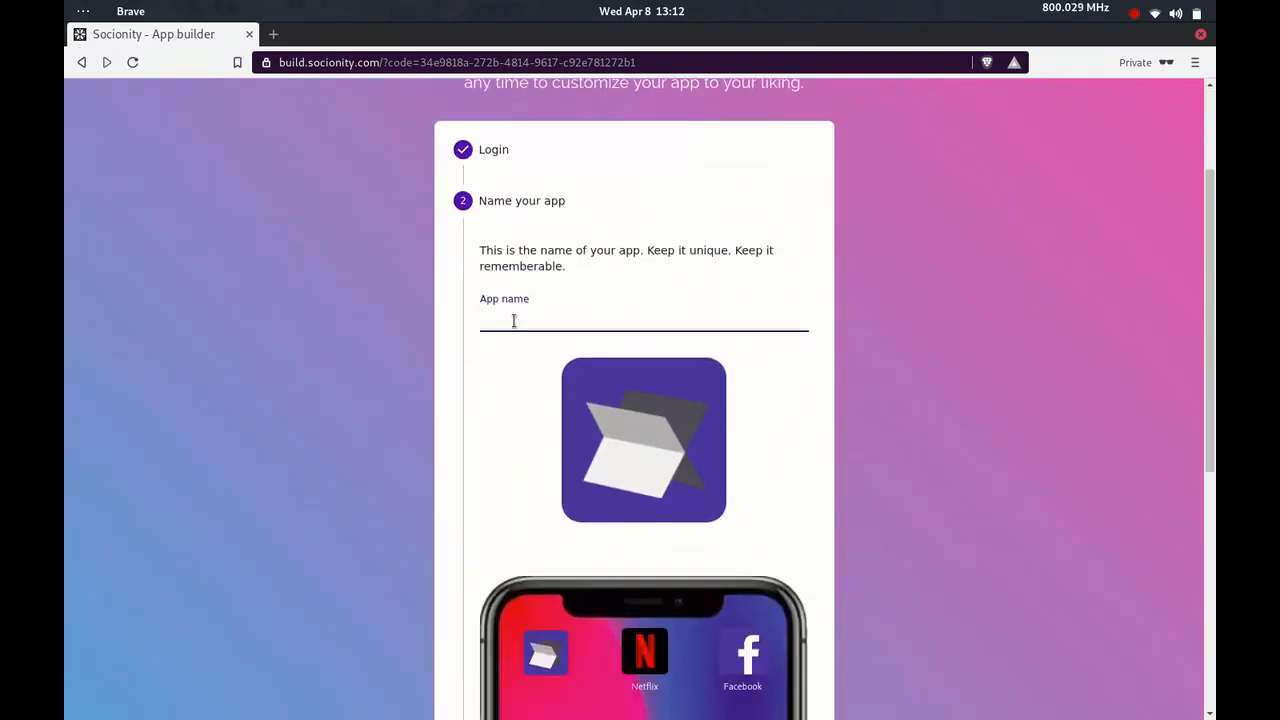
text(Video App)
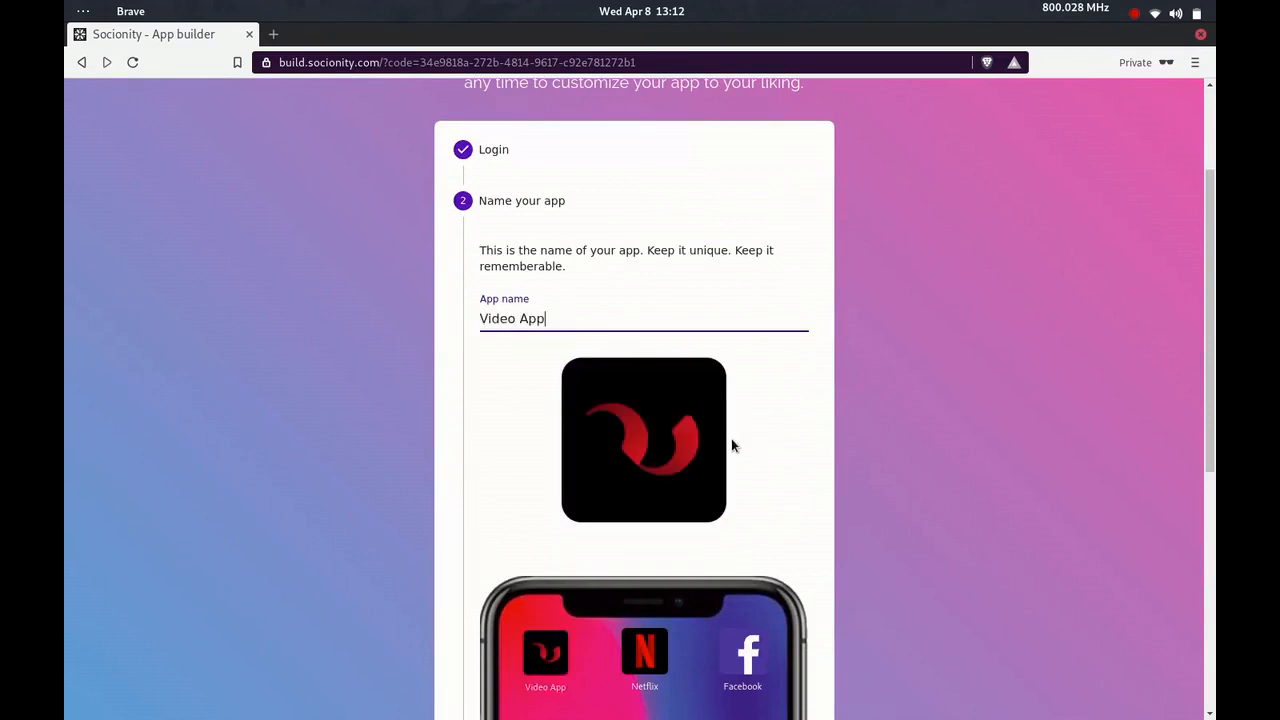
scroll(731, 446, down, 2)
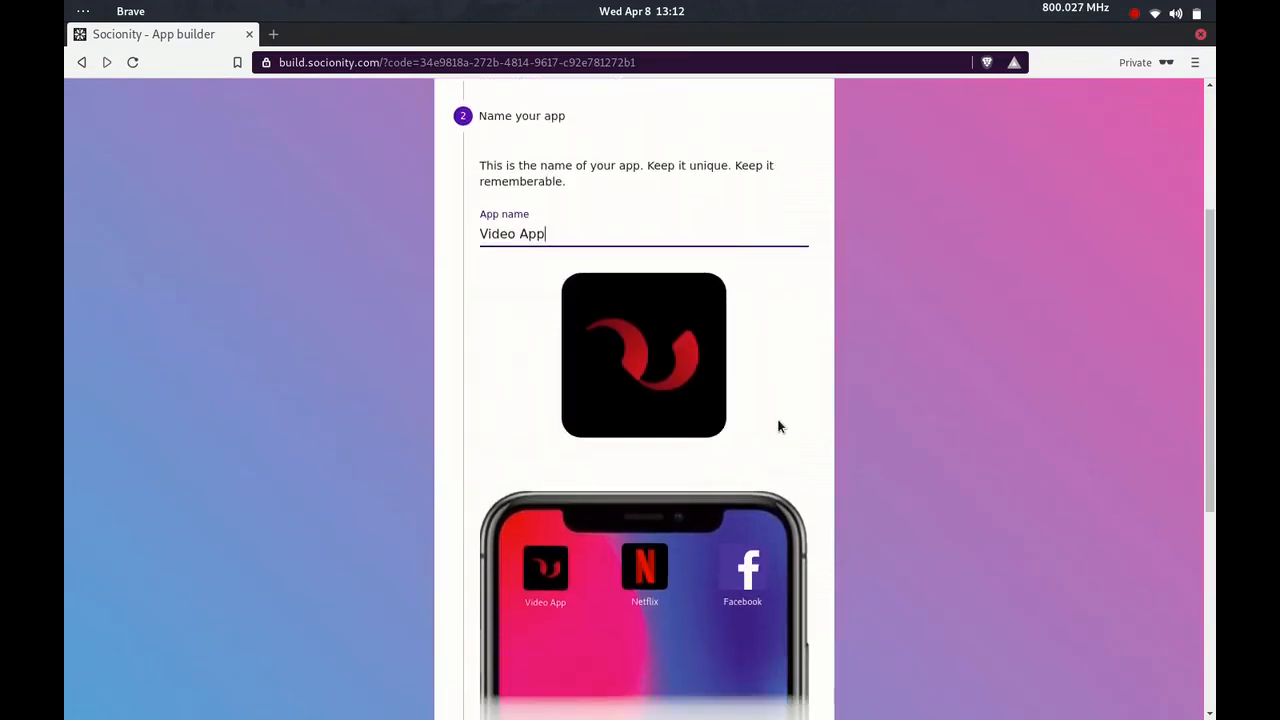
scroll(779, 427, down, 5)
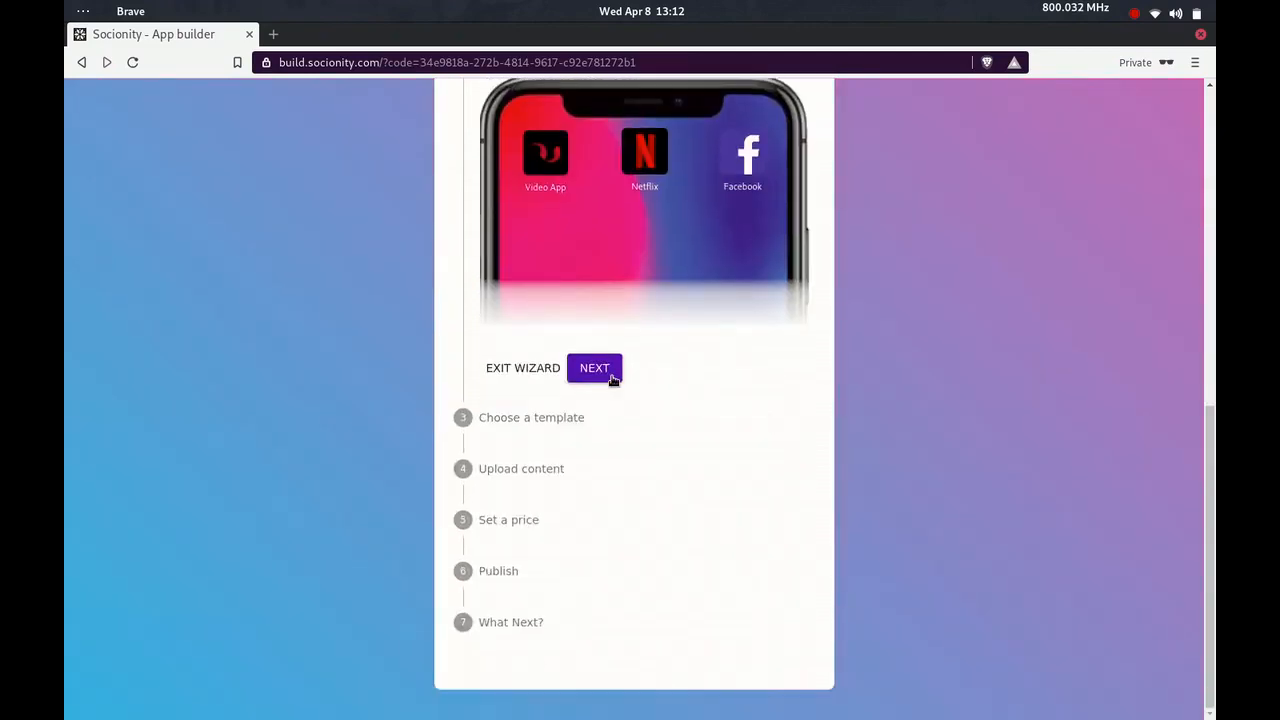
click(611, 375)
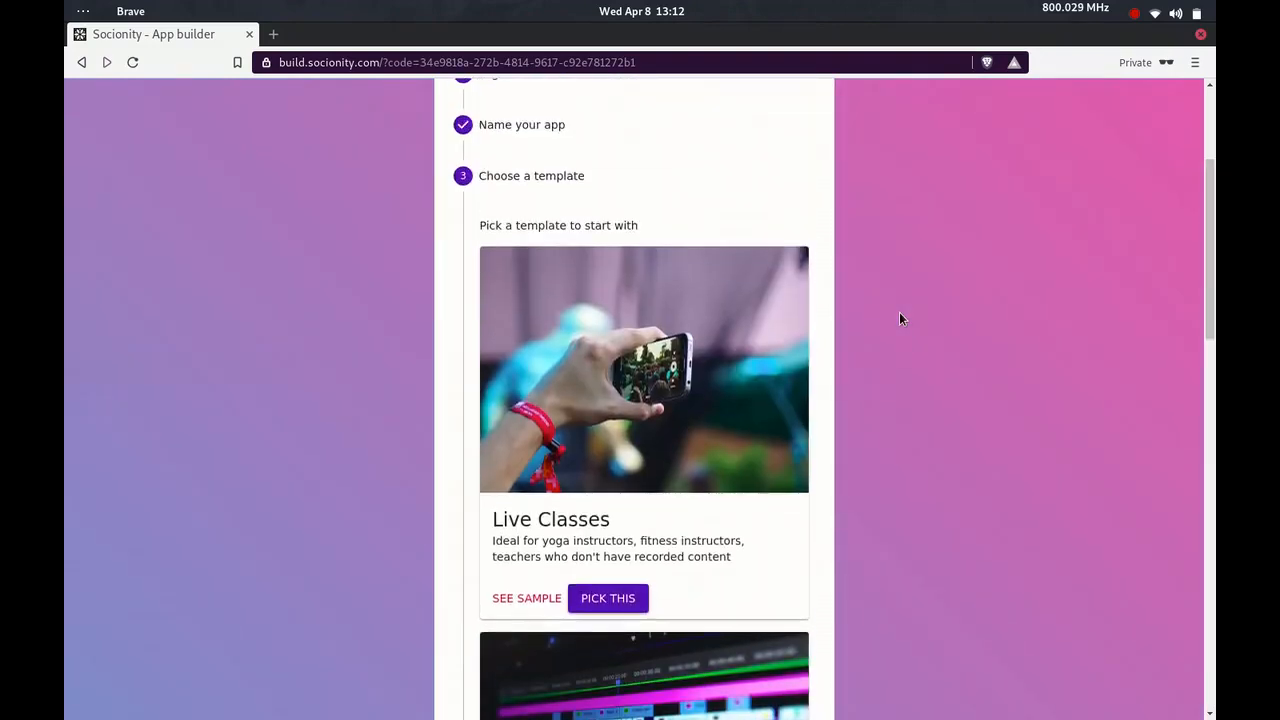
Pick the Recorded Classes template for the app and skip the referral code
scroll(899, 318, down, 7)
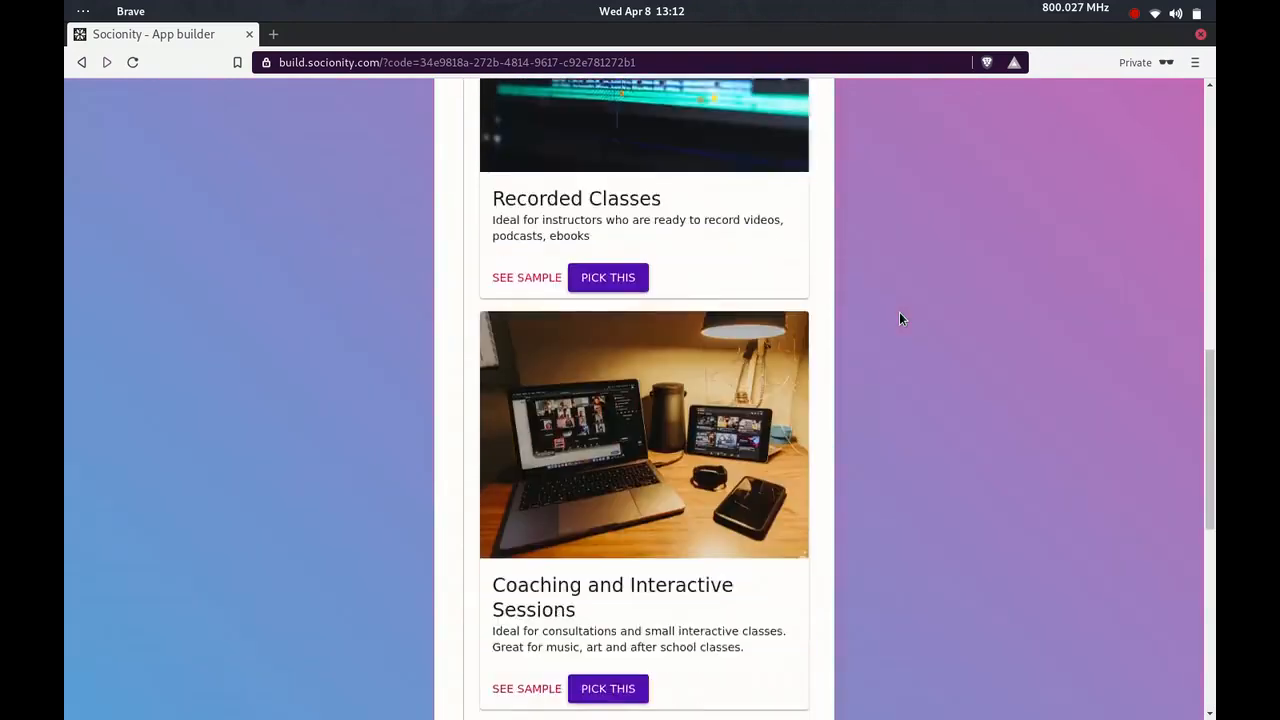
scroll(899, 318, down, 3)
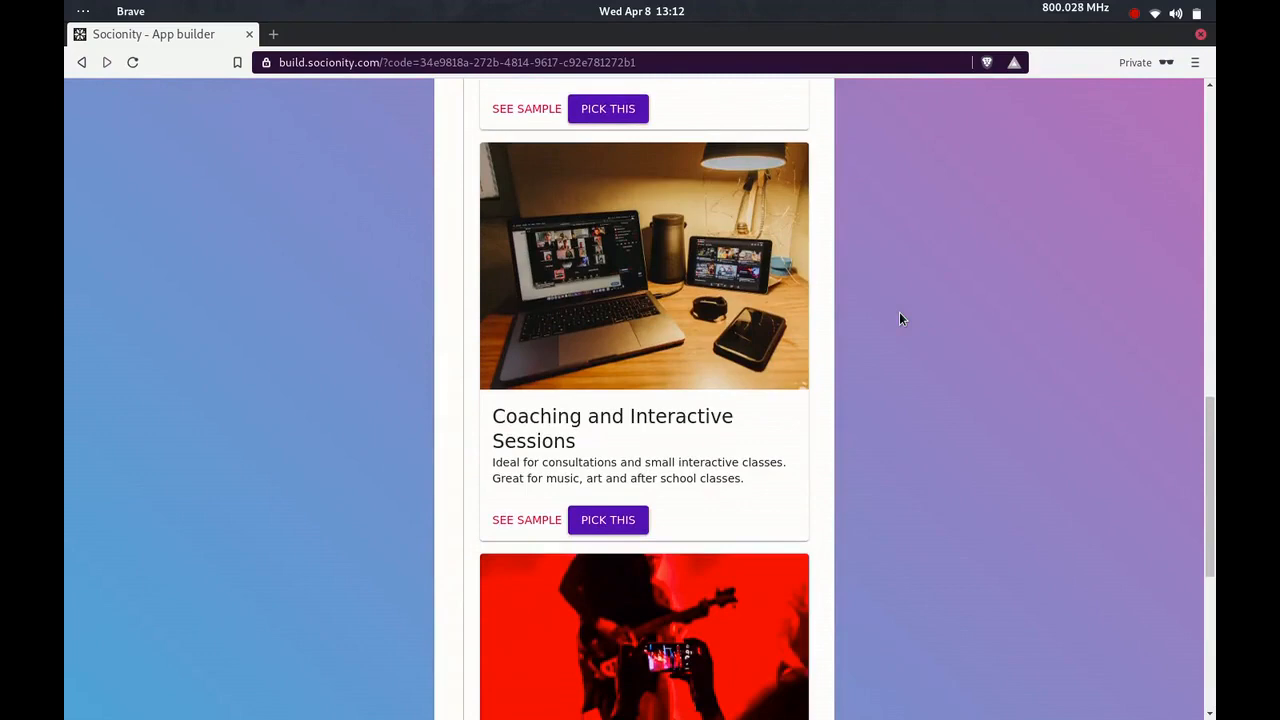
scroll(899, 318, up, 6)
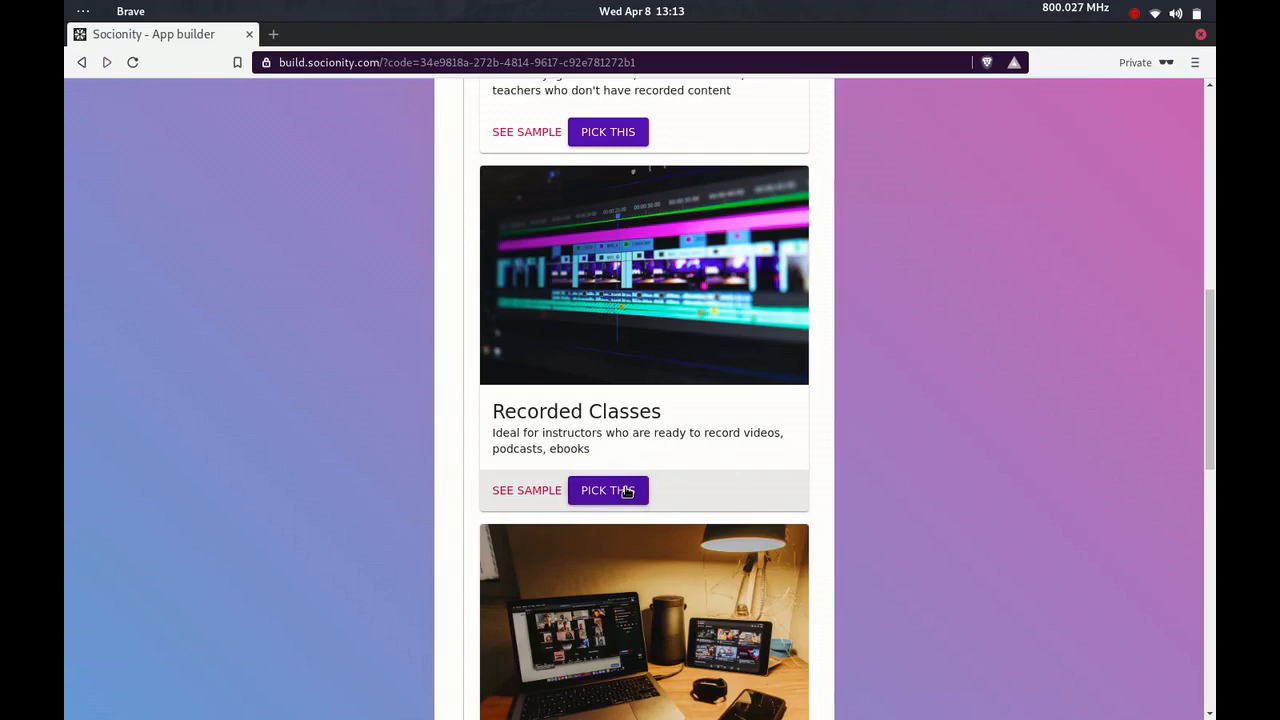
click(627, 491)
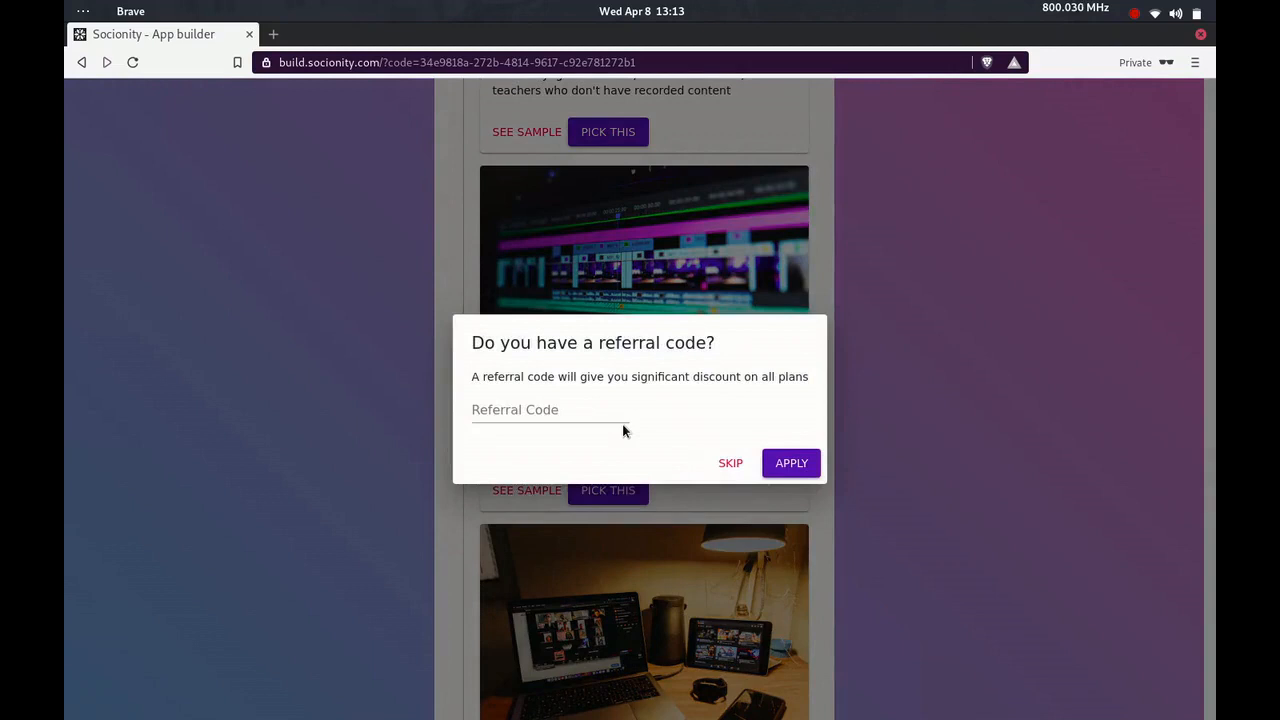
click(730, 464)
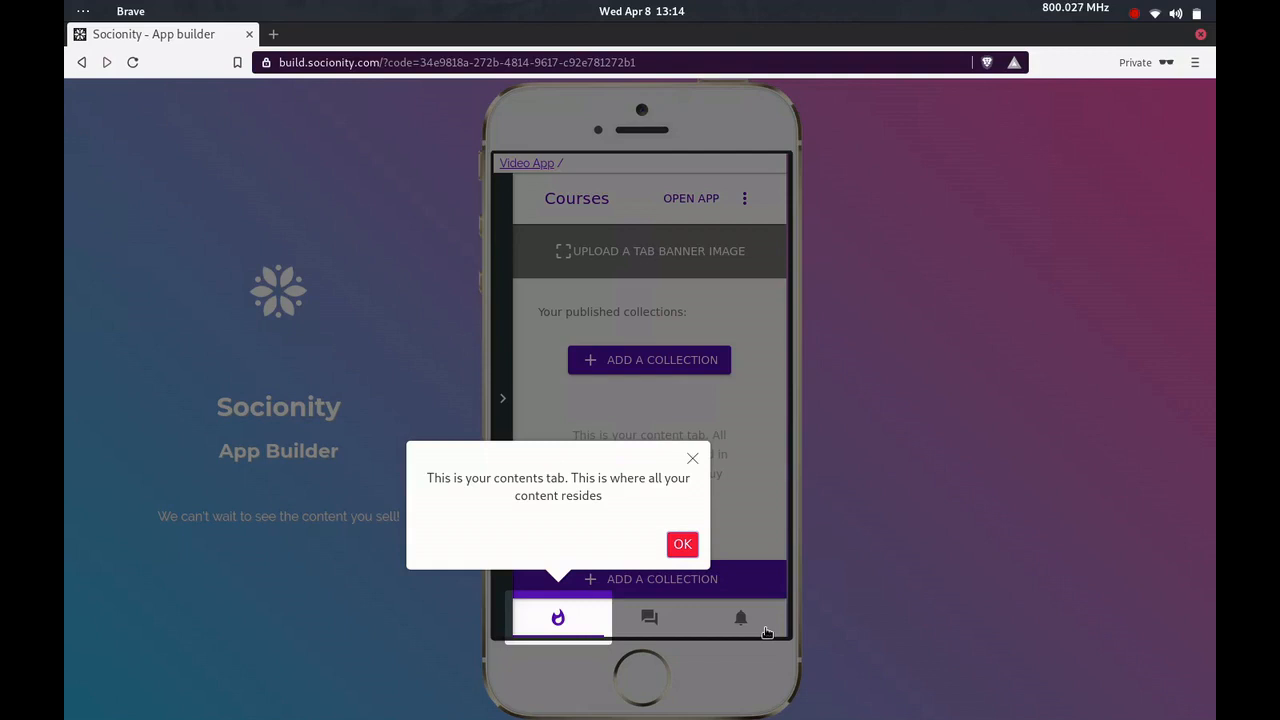
Dismiss the introductory tips and add a collection named "My first course" with the description "How to communicate"
click(682, 545)
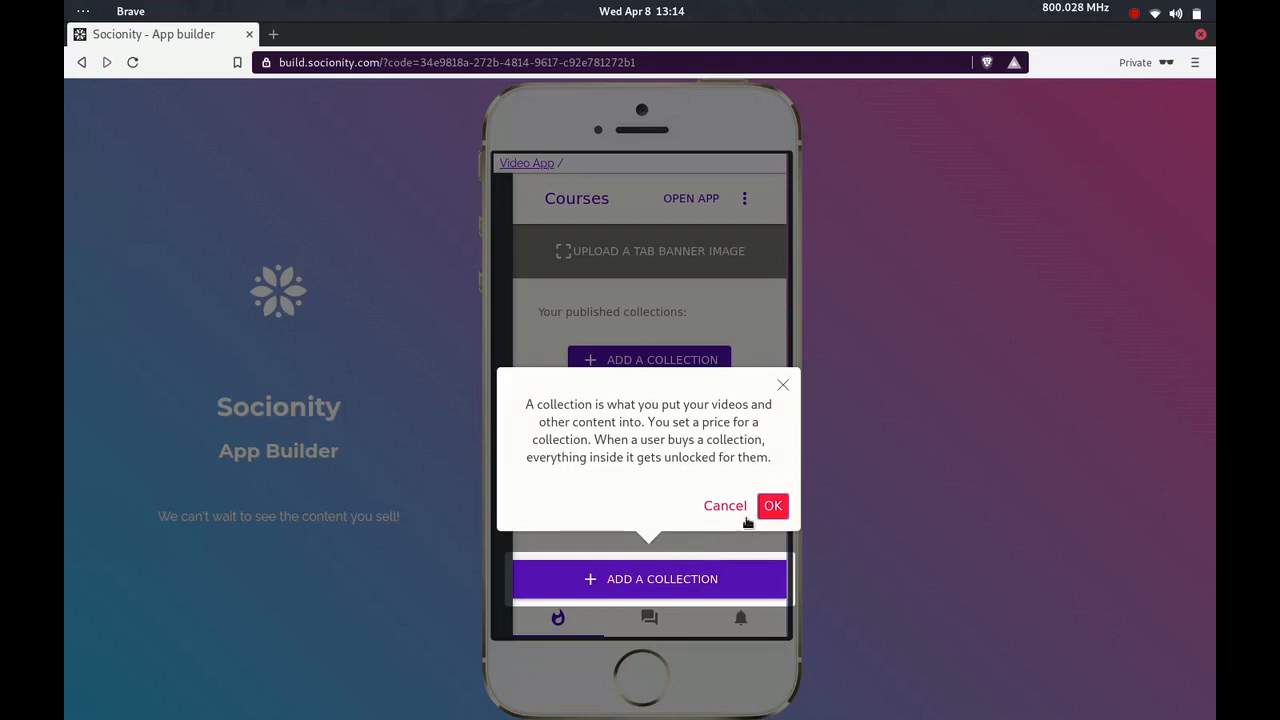
click(773, 508)
click(708, 586)
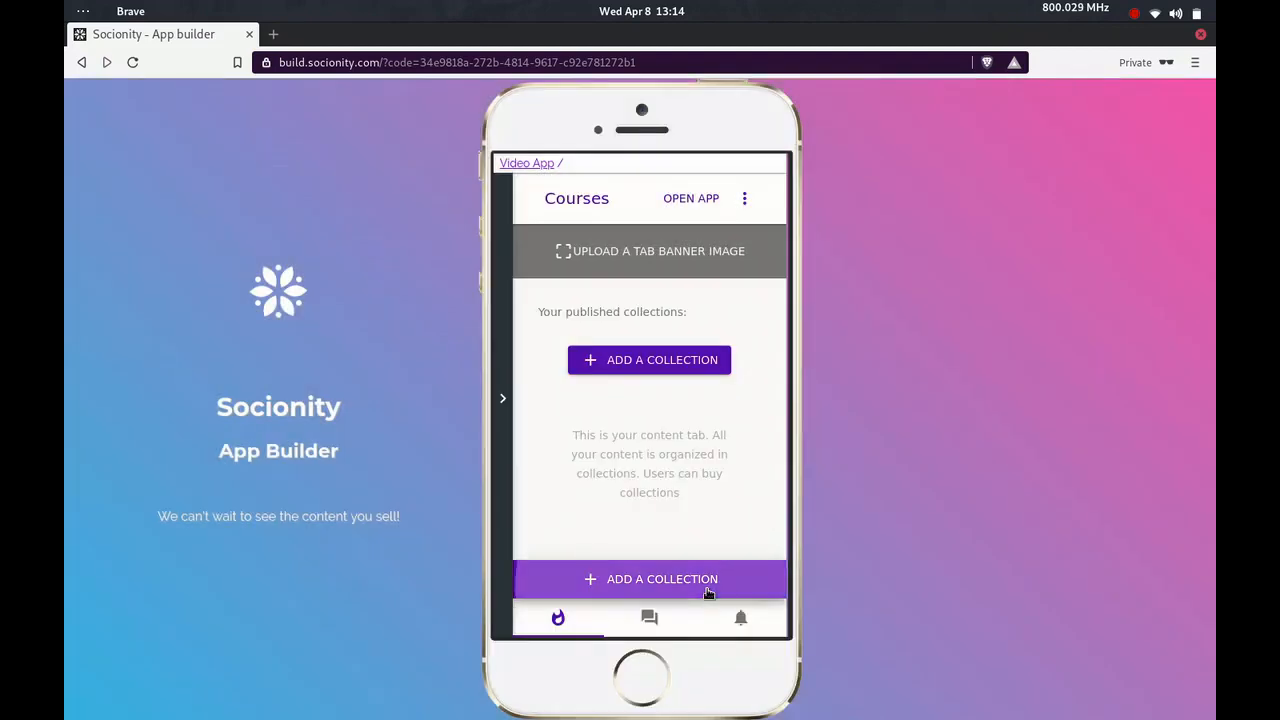
click(608, 280)
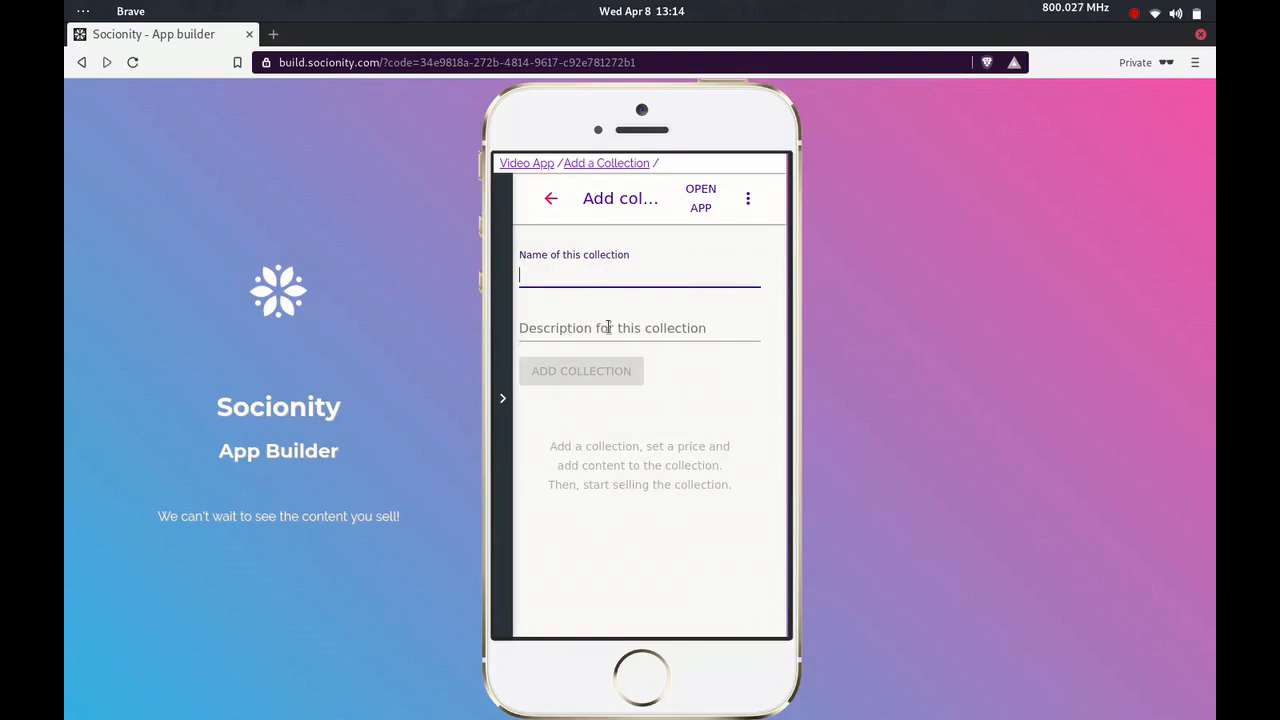
text(My first course)
click(608, 327)
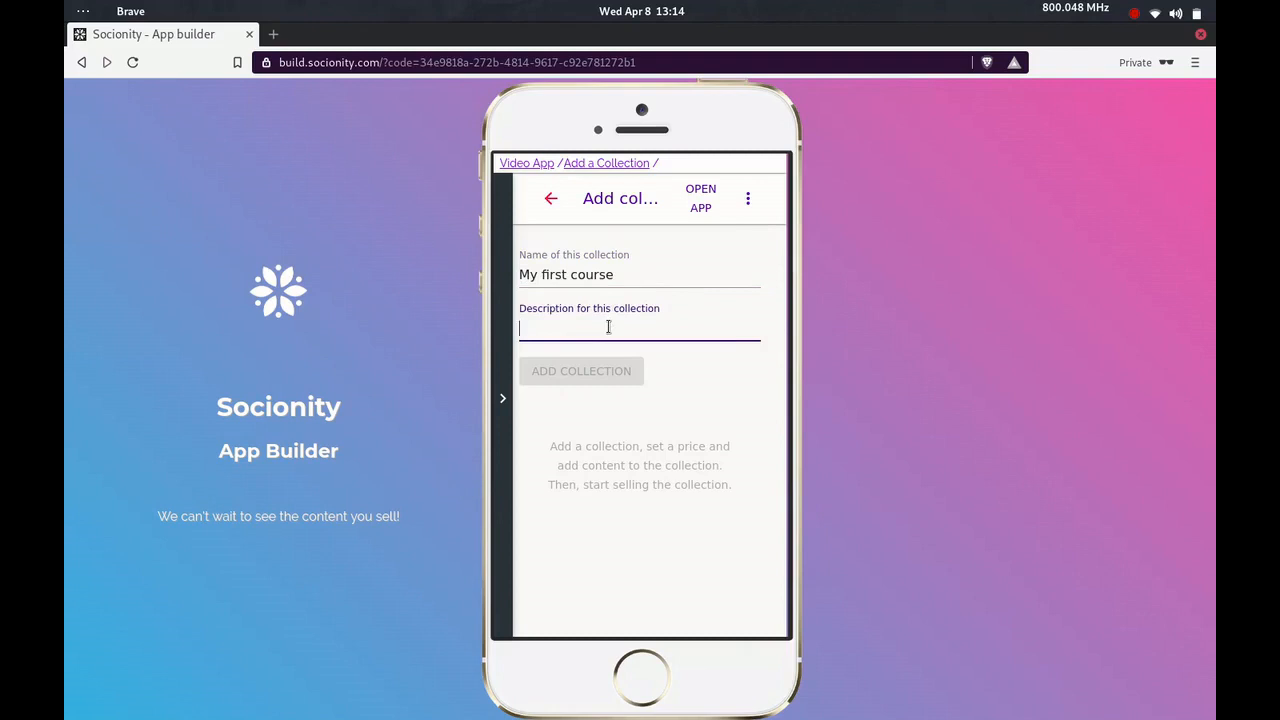
text(How to )
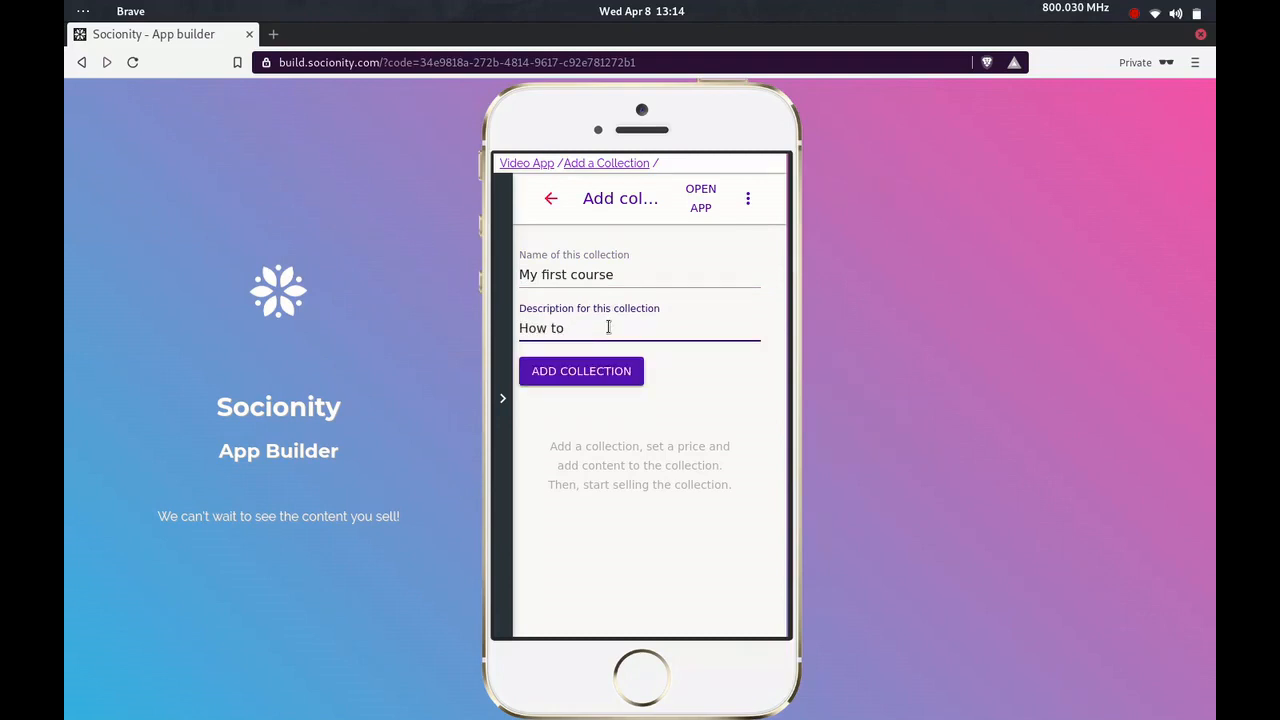
text(communicate)
click(609, 373)
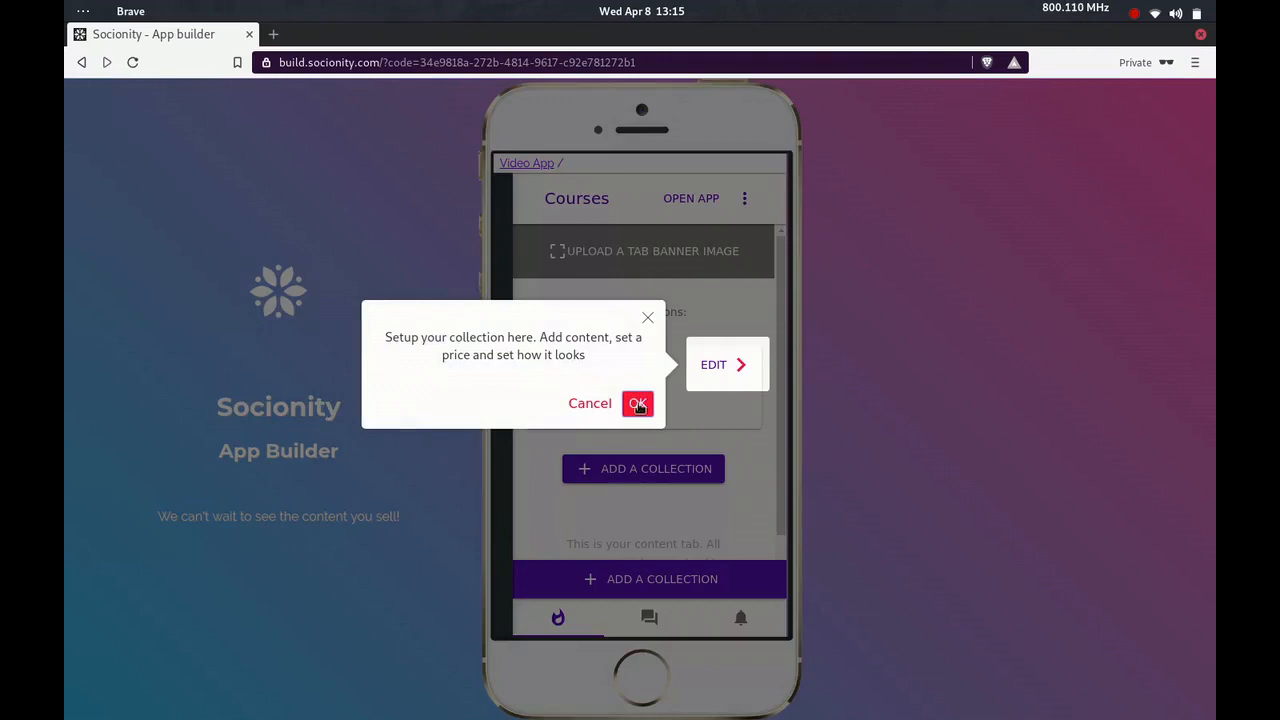
Open the My first course collection for editing and start adding content of the Video kind, accepting the tips
click(640, 405)
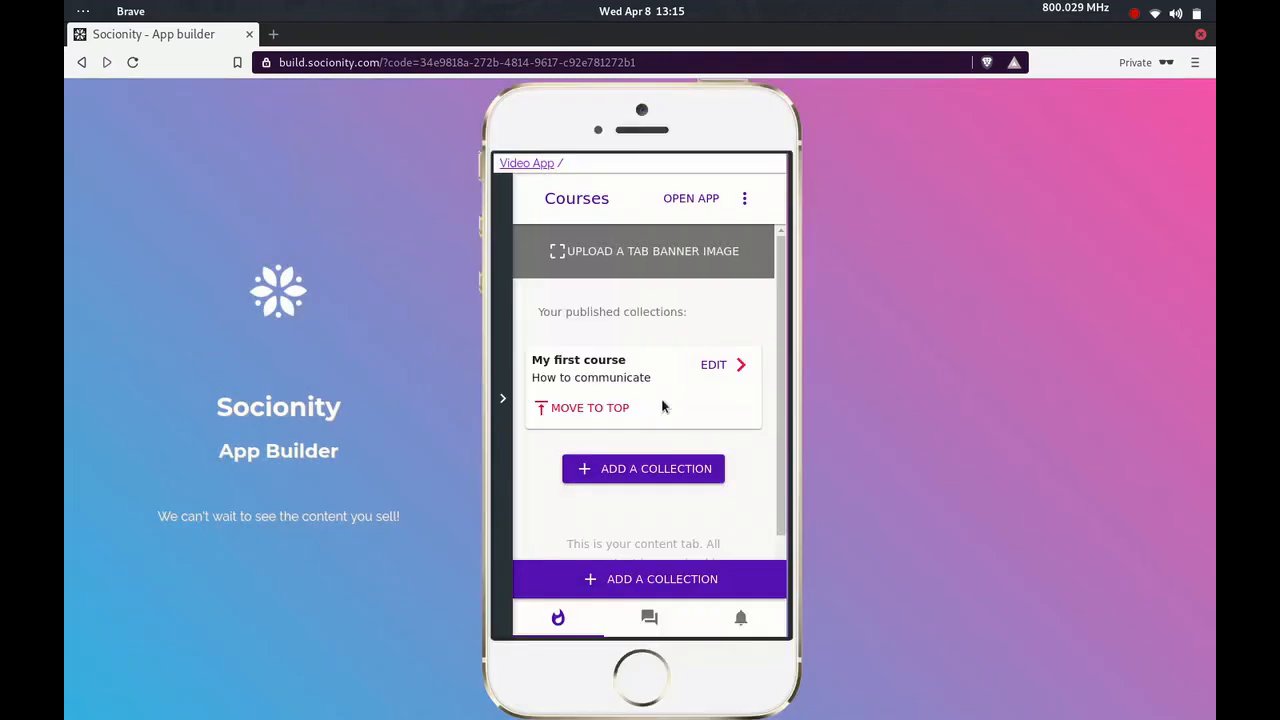
click(716, 365)
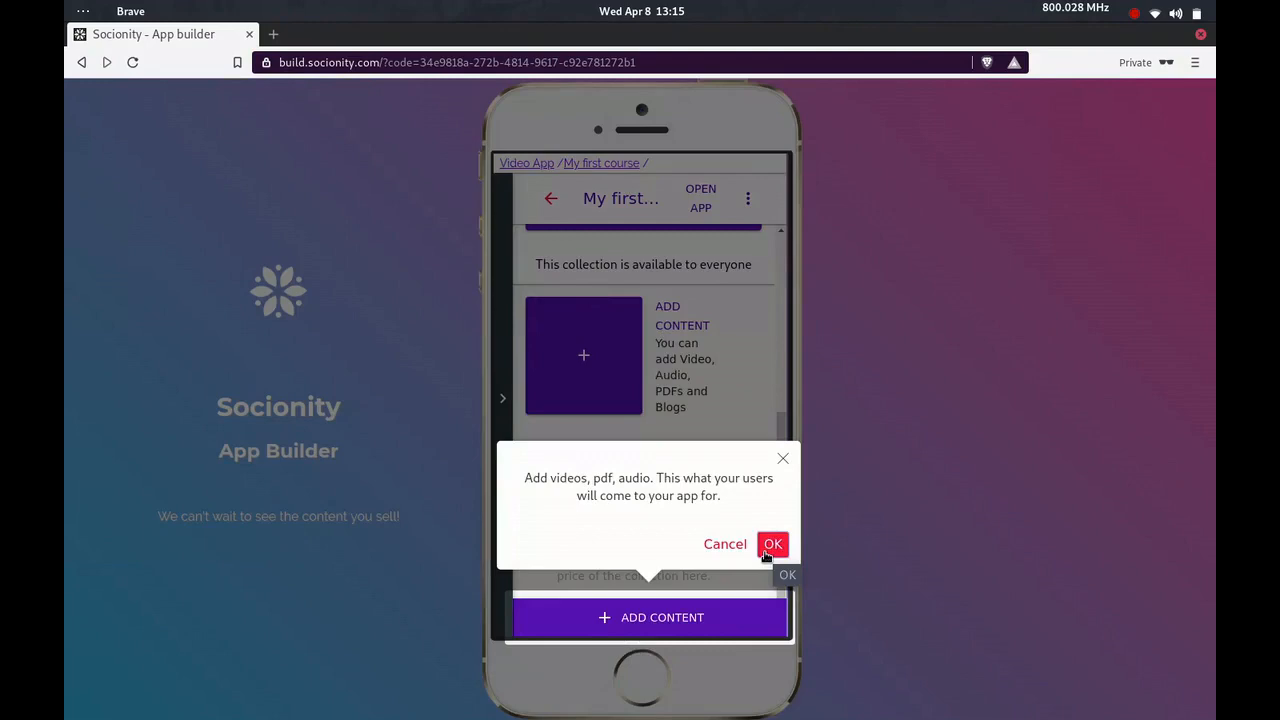
click(765, 549)
click(717, 620)
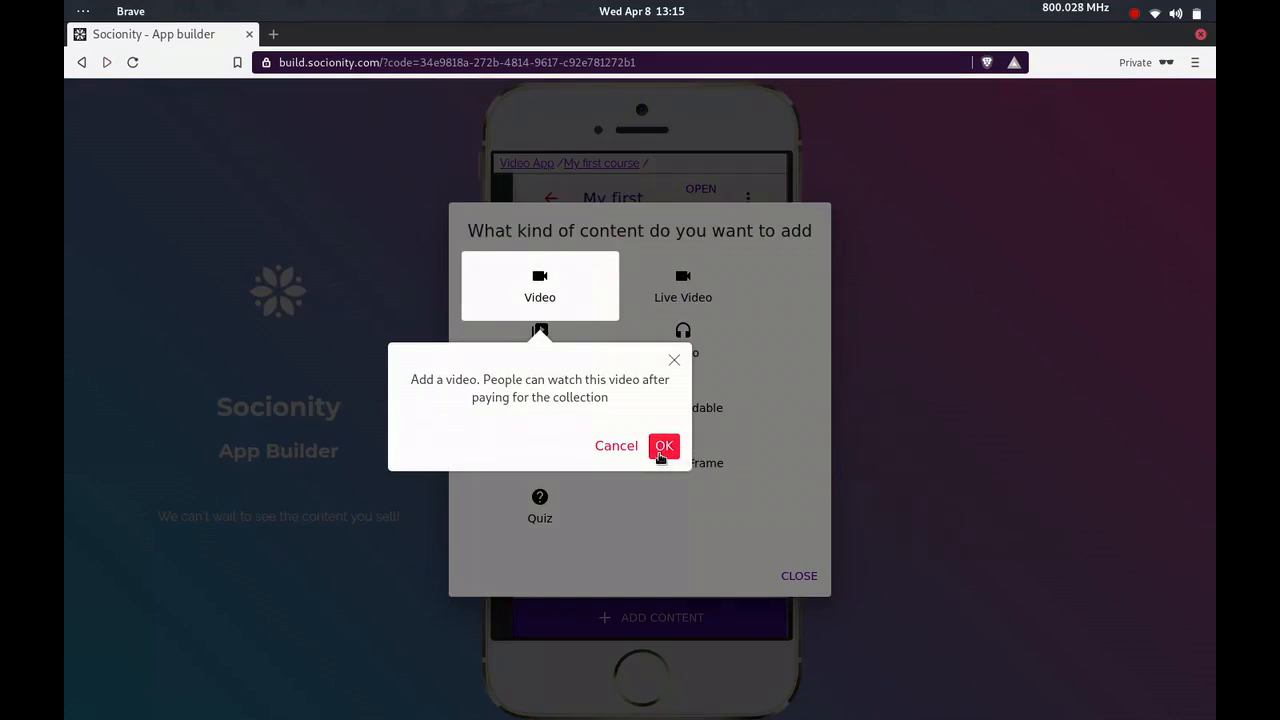
click(663, 446)
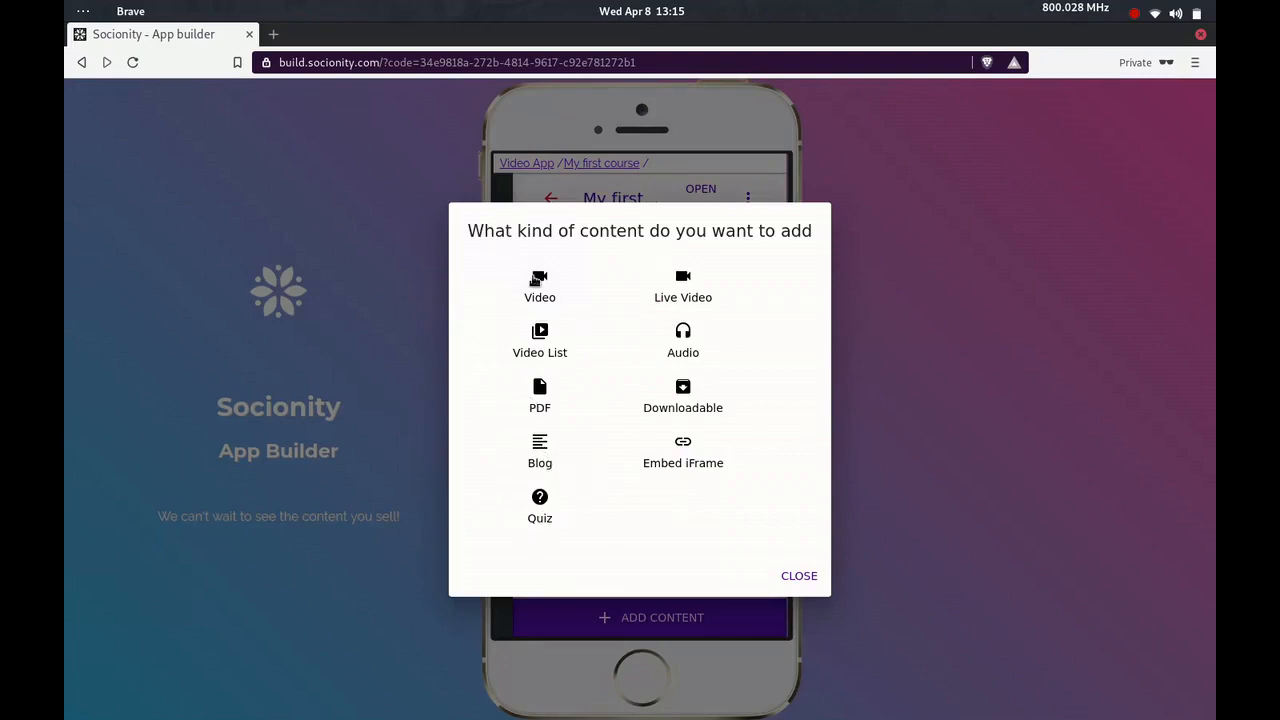
click(537, 281)
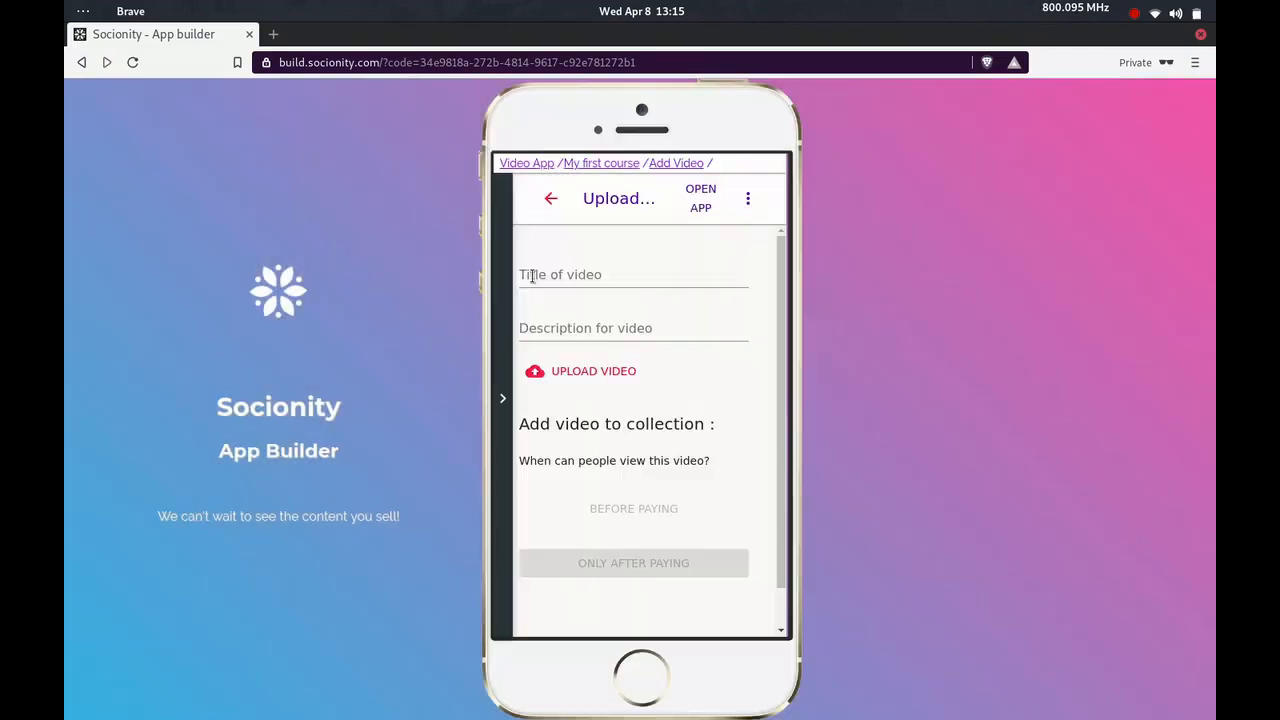
Give the new video the title "Chapter 1" and the description "Introduction"
key(Right)
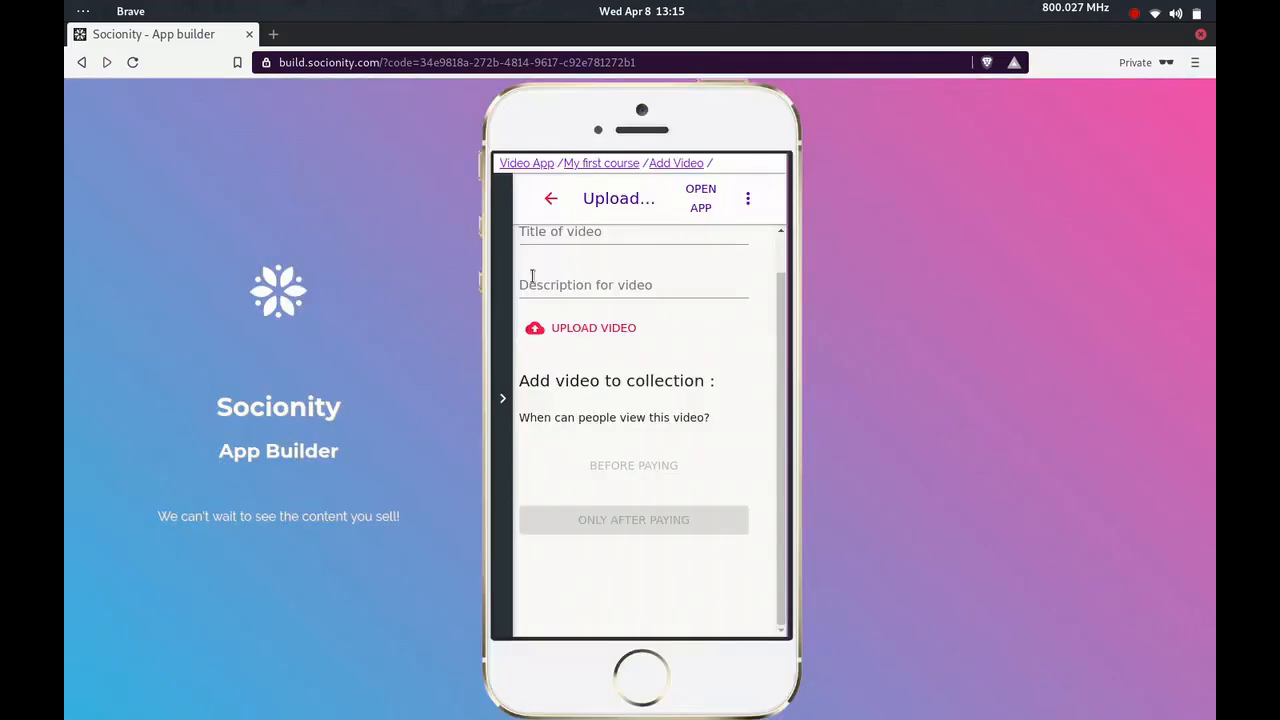
scroll(613, 274, up, 1)
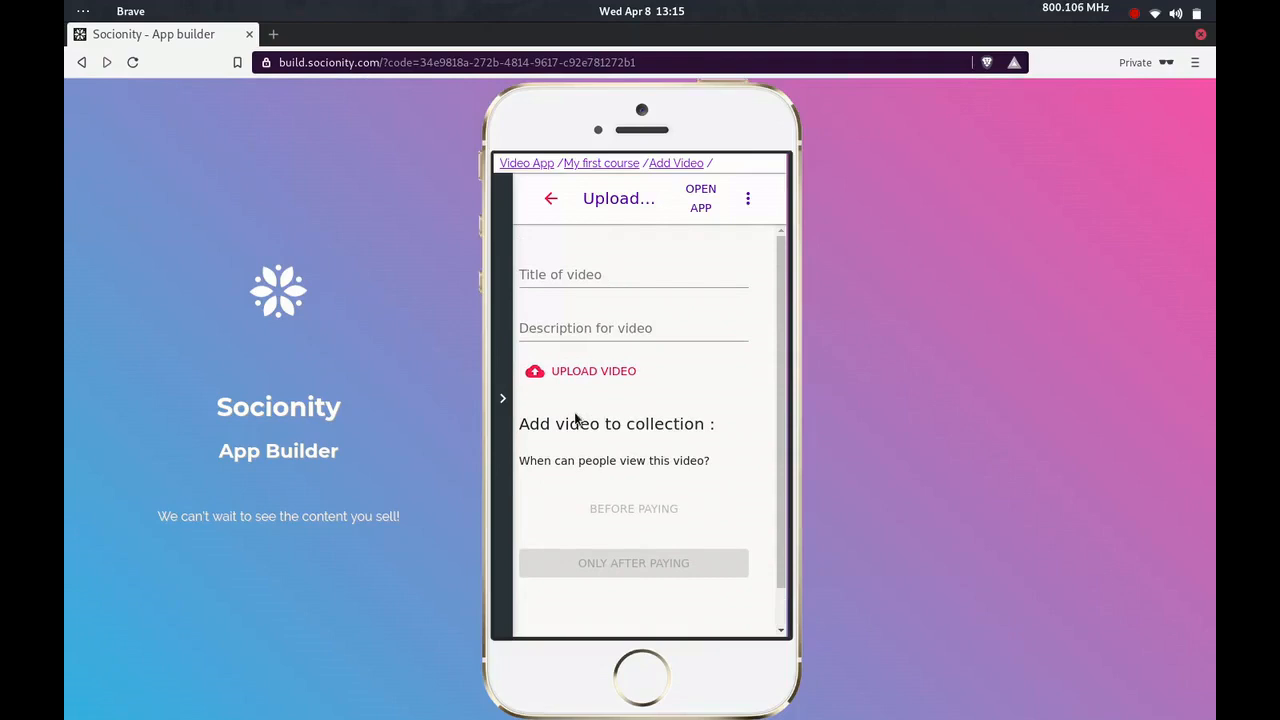
click(588, 280)
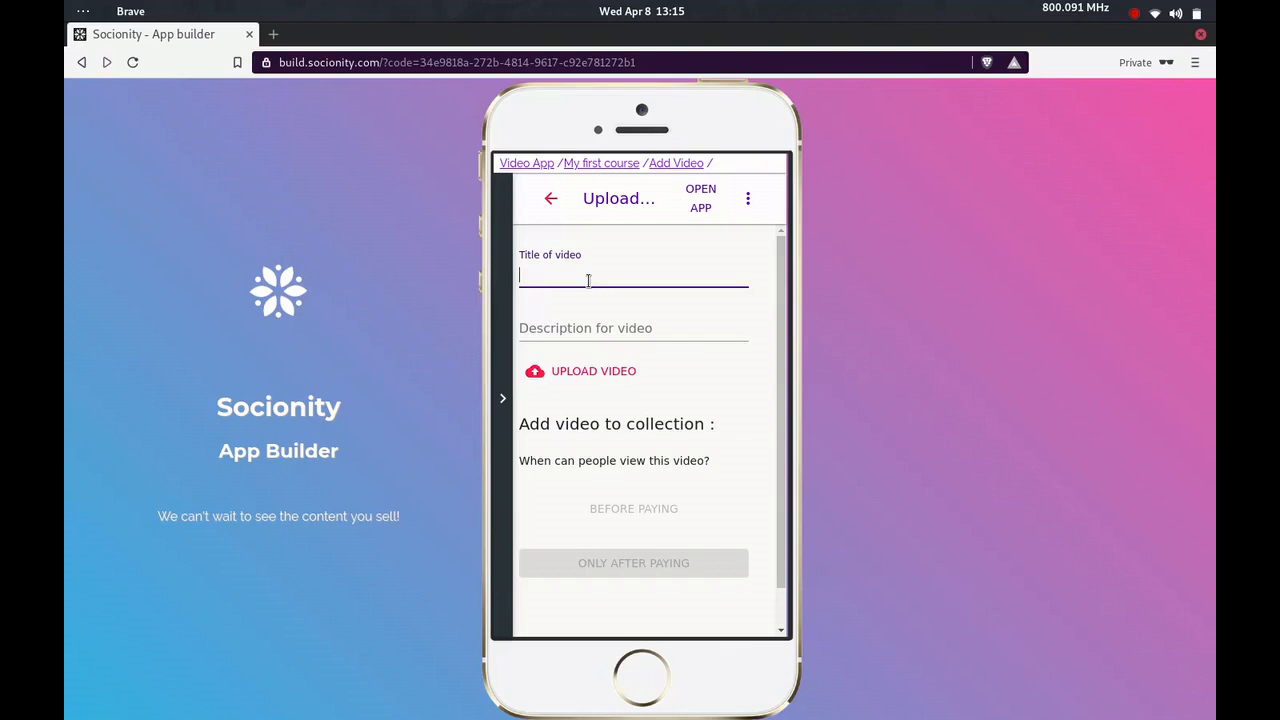
text(Chapter 1)
key(Tab)
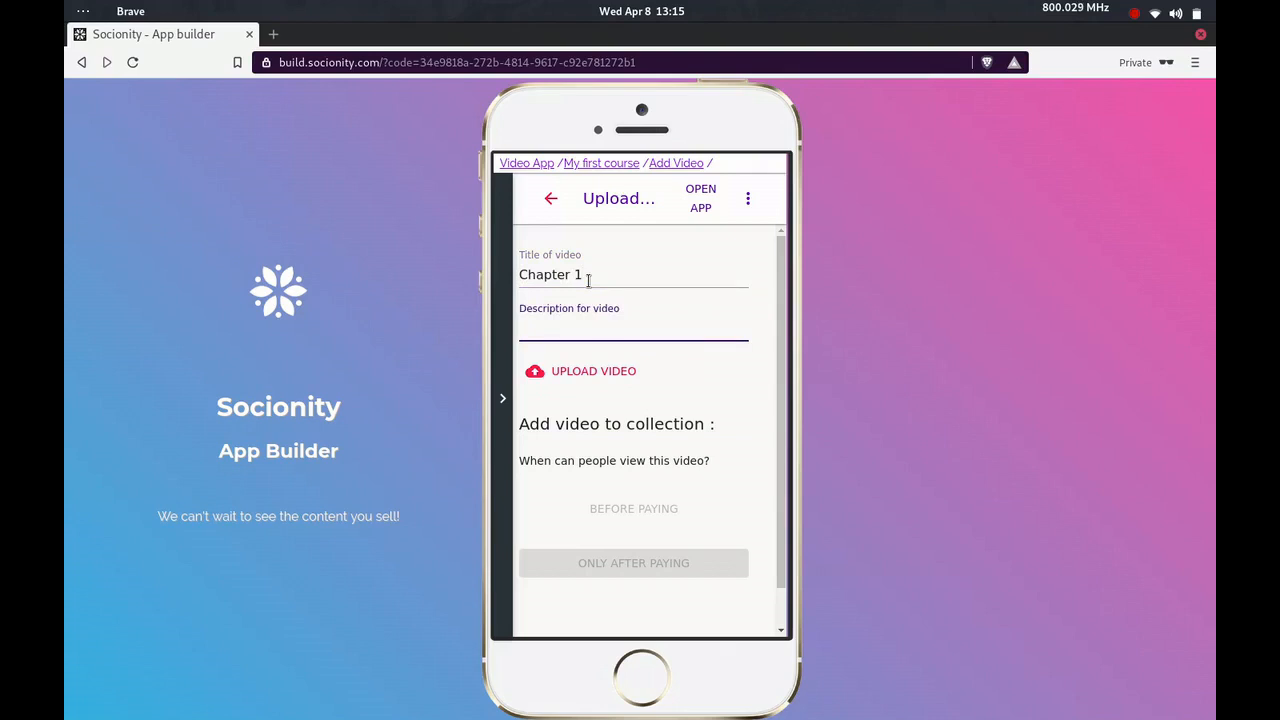
text(Introduction)
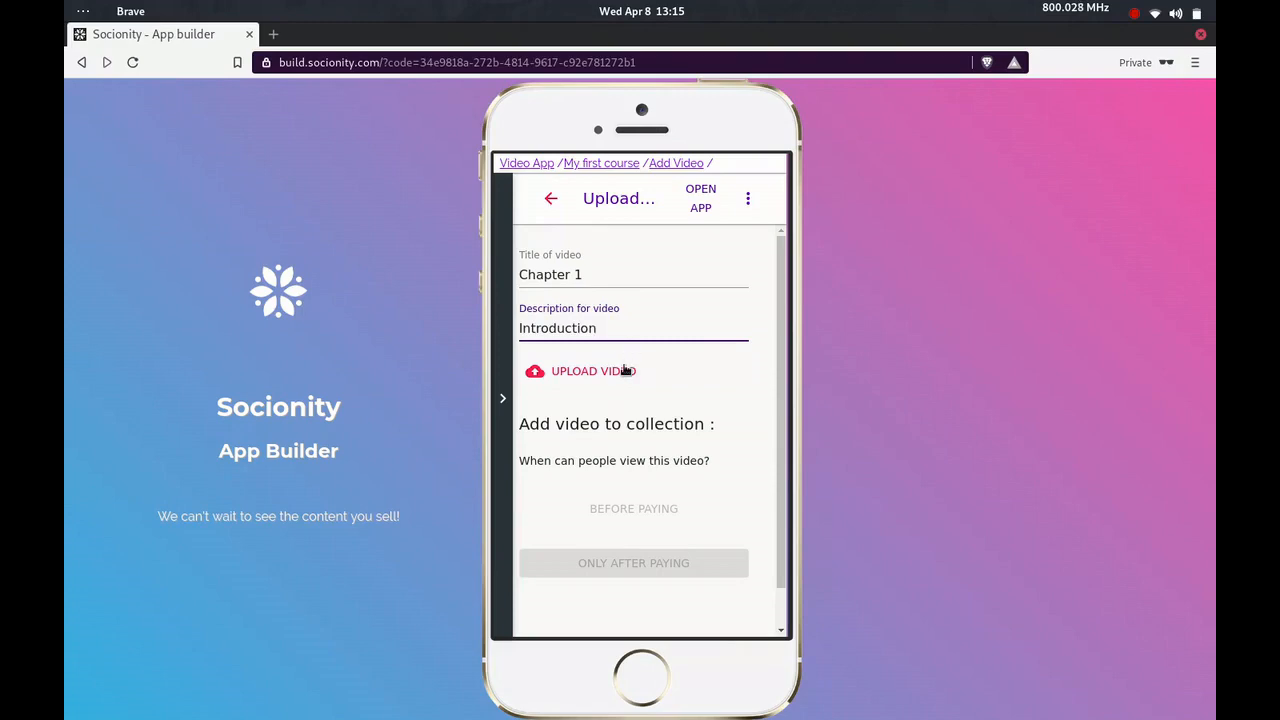
Upload ch1.mp4 from the tmp folder and add the video to the collection as viewable before paying
click(625, 370)
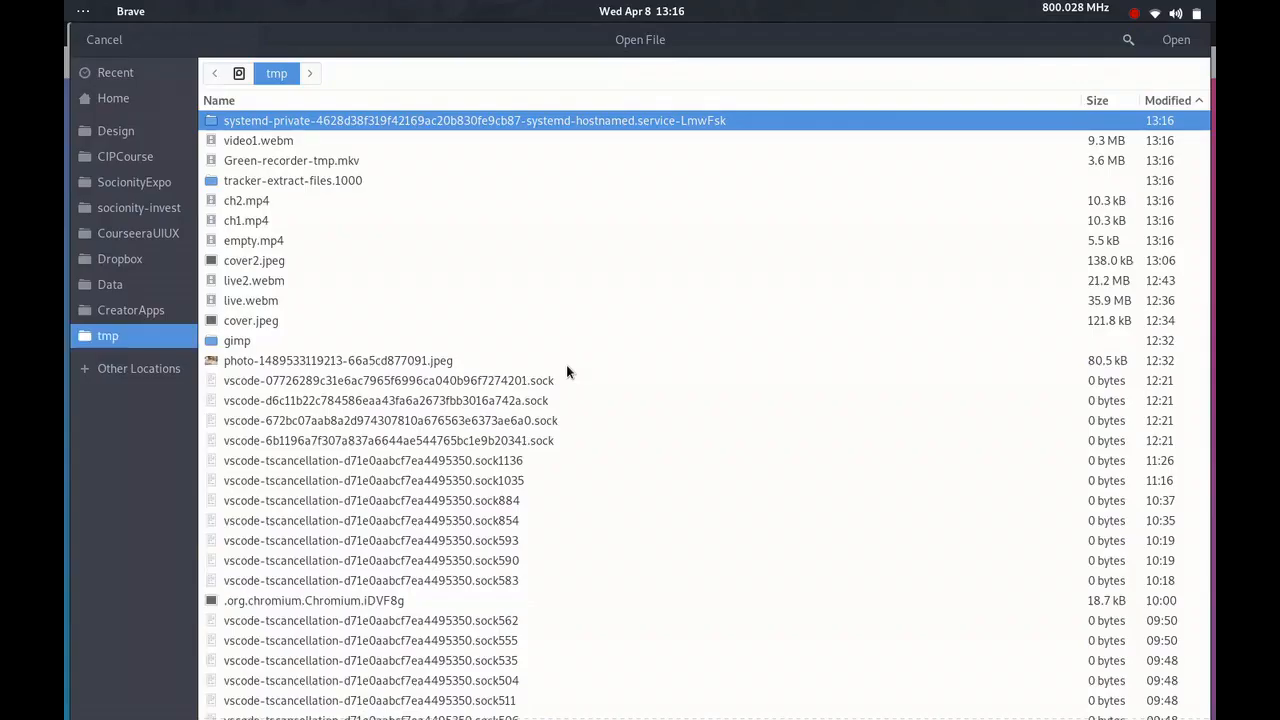
double_click(280, 225)
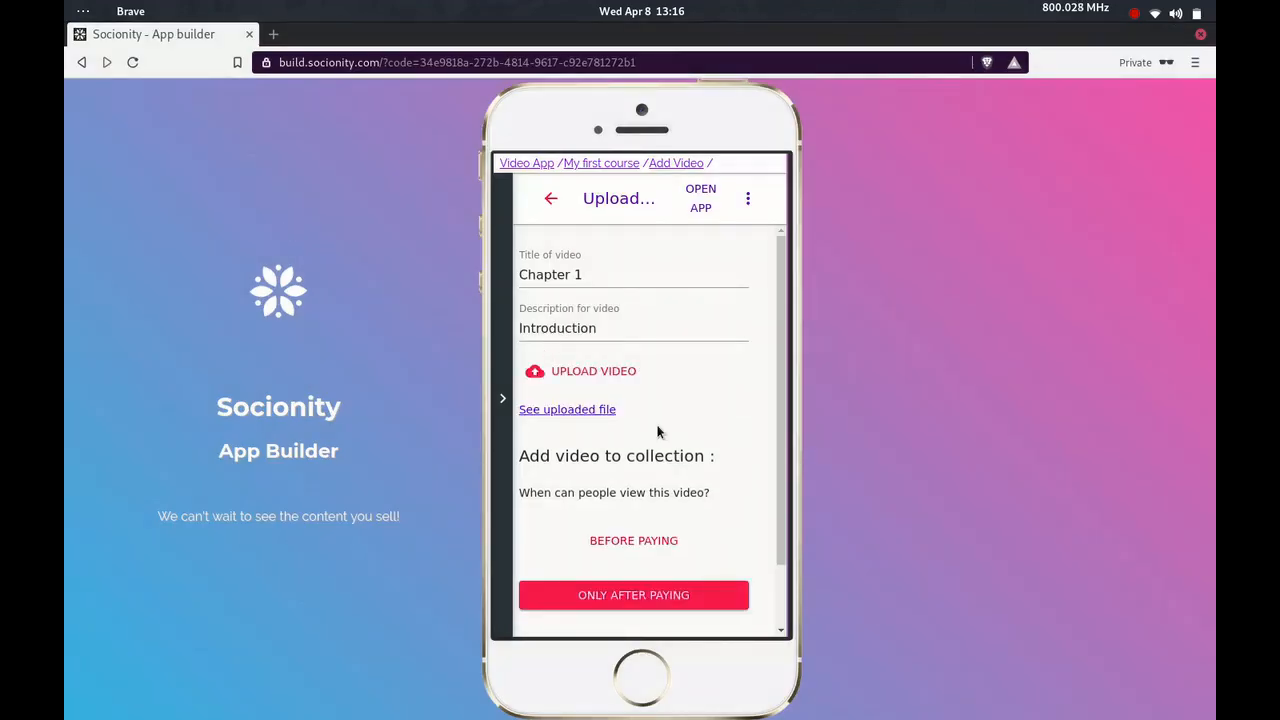
scroll(658, 432, down, 2)
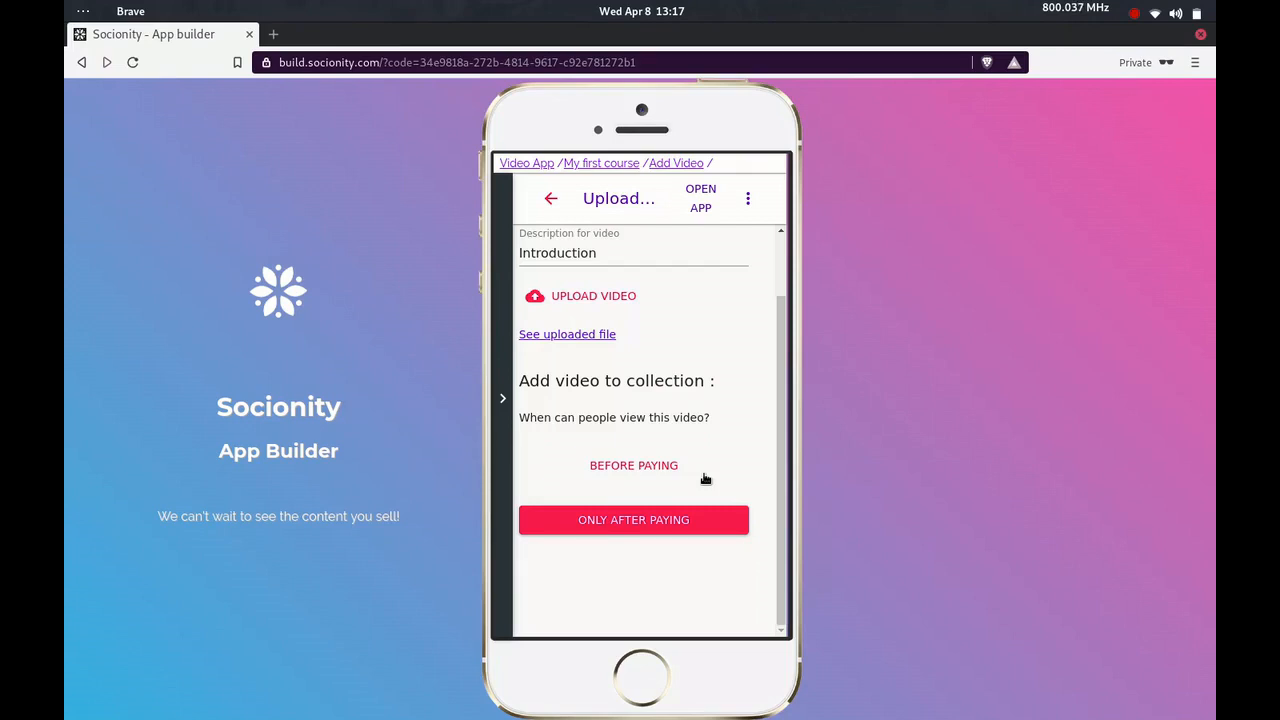
click(616, 466)
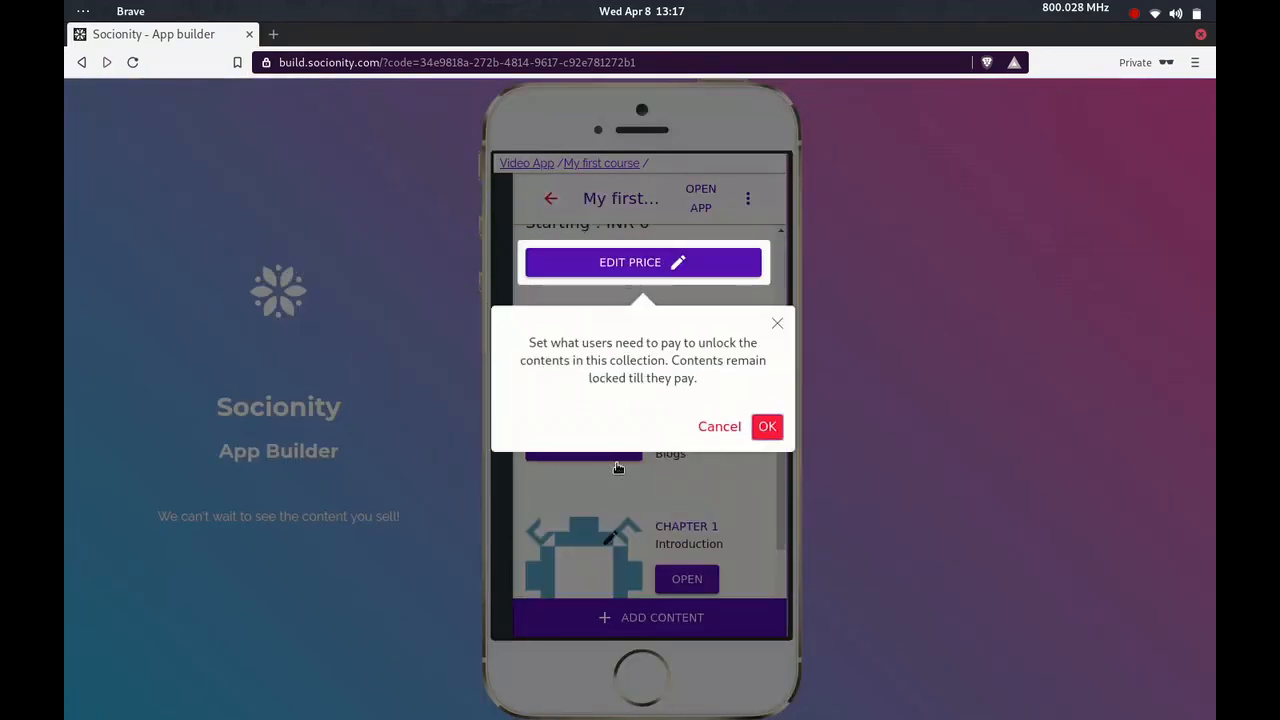
Accept the pricing tip and start a new Video content titled "Chapter 2" with the description "Basics"
click(767, 427)
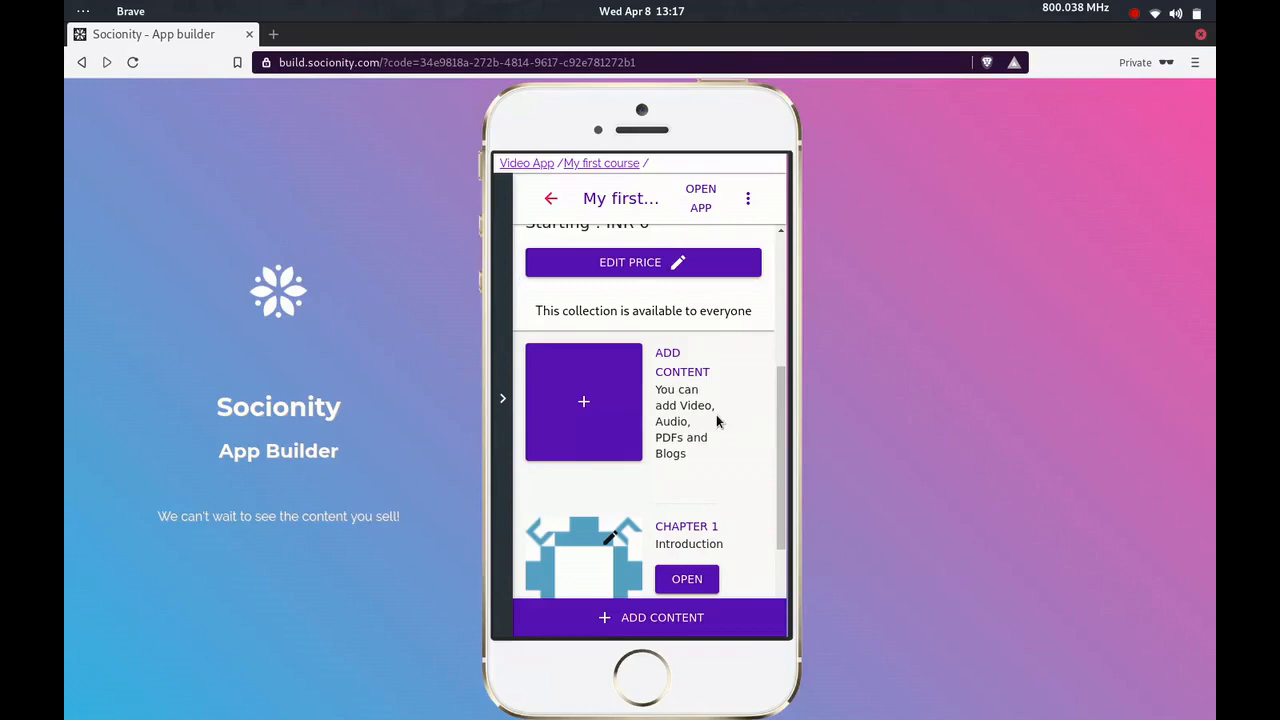
scroll(716, 418, down, 1)
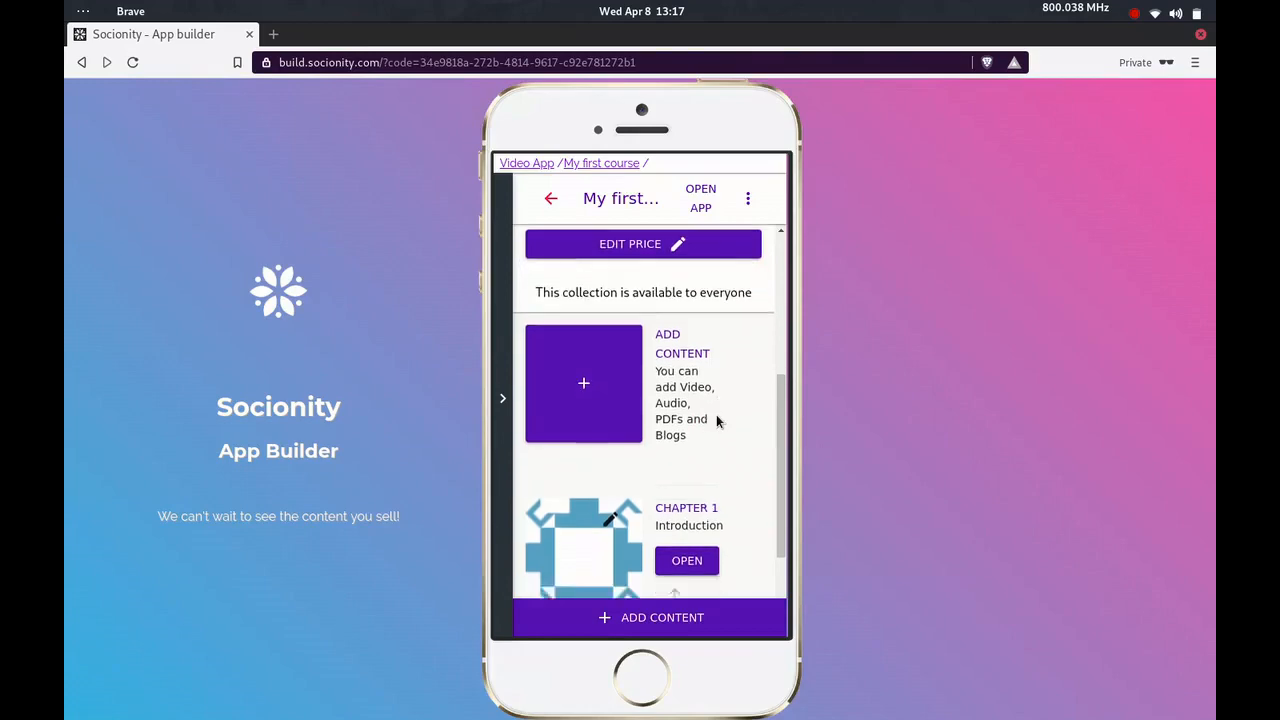
click(686, 612)
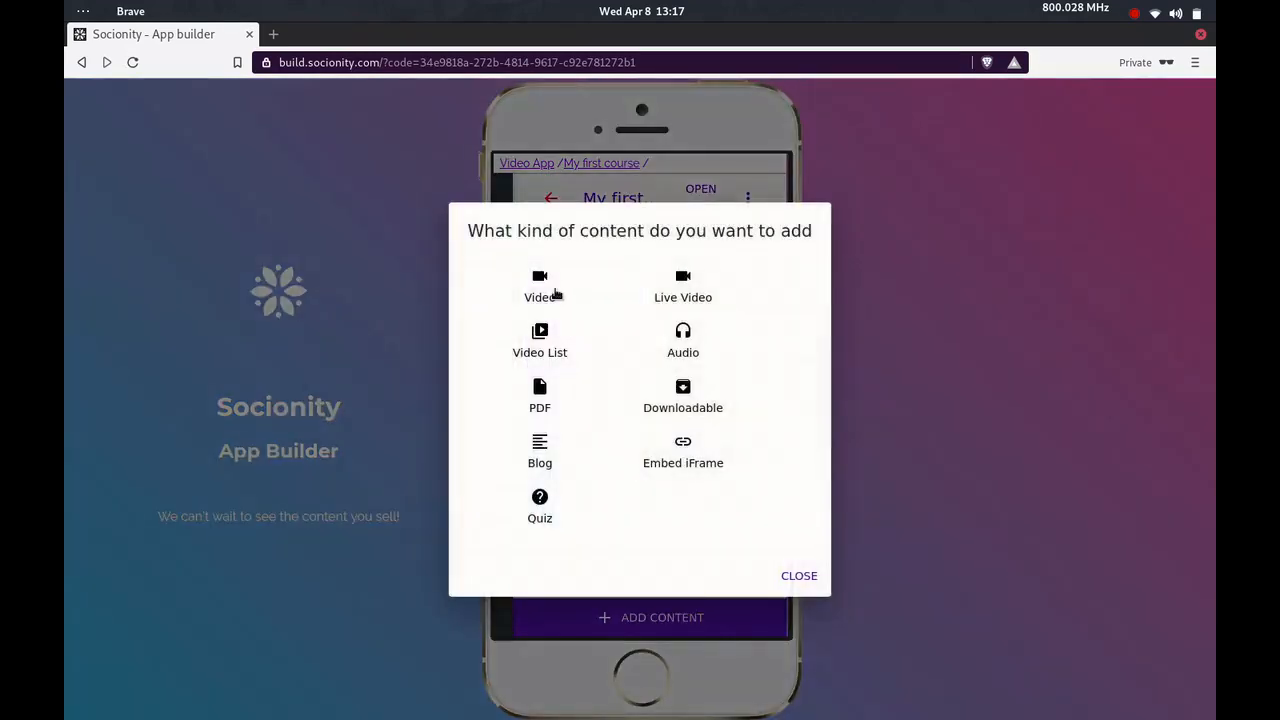
click(555, 292)
click(558, 276)
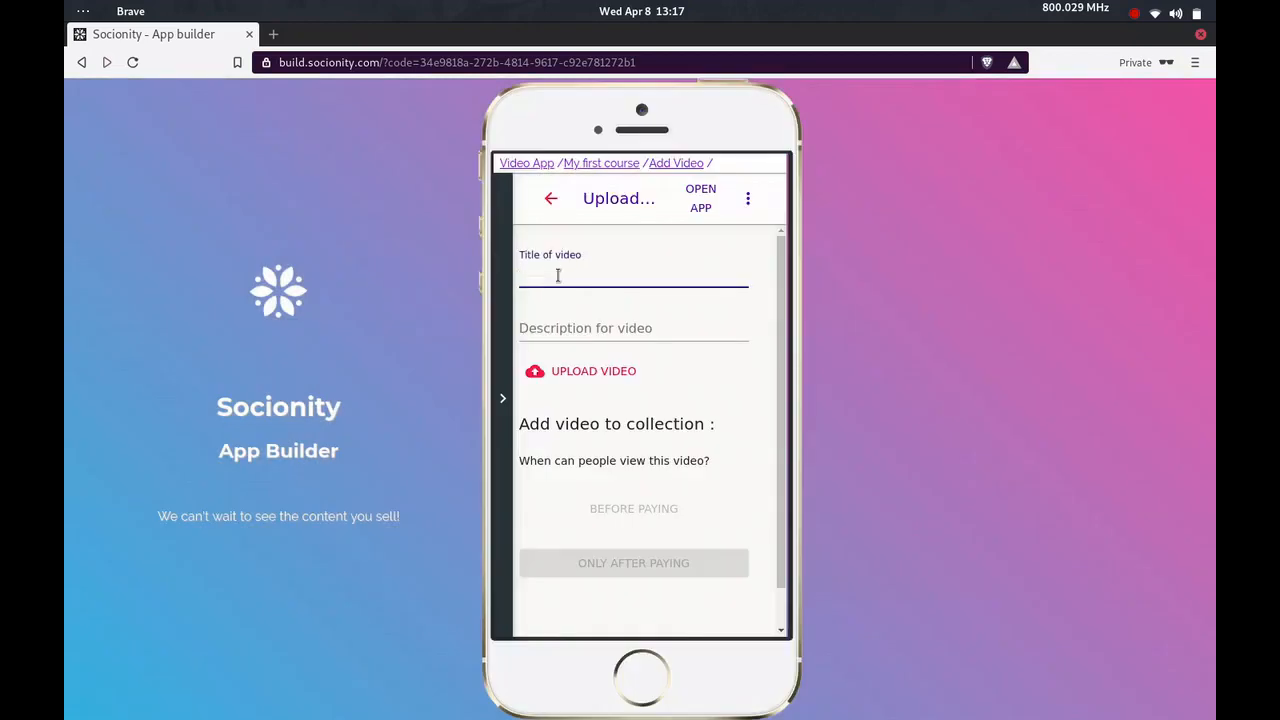
text(Chapter 2)
click(563, 318)
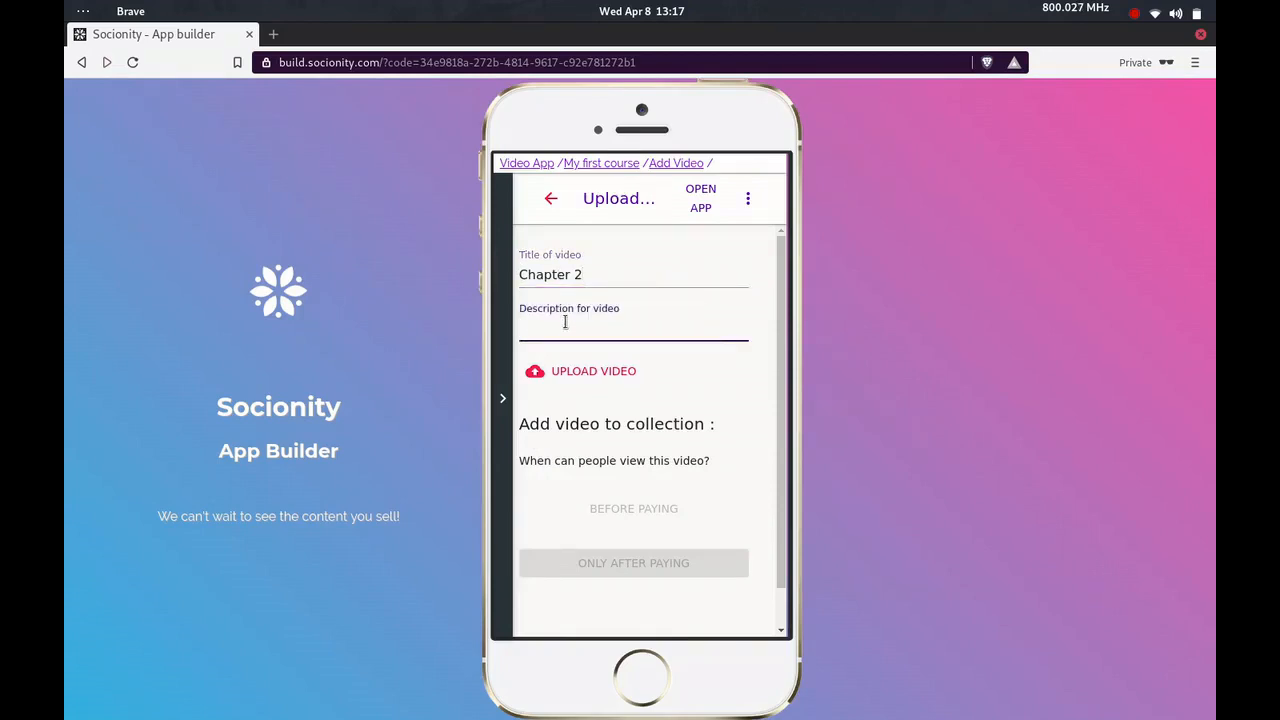
text(Basics)
Upload ch2.mp4 from the tmp folder and add the Chapter 2 video to the collection as viewable only after paying
click(604, 372)
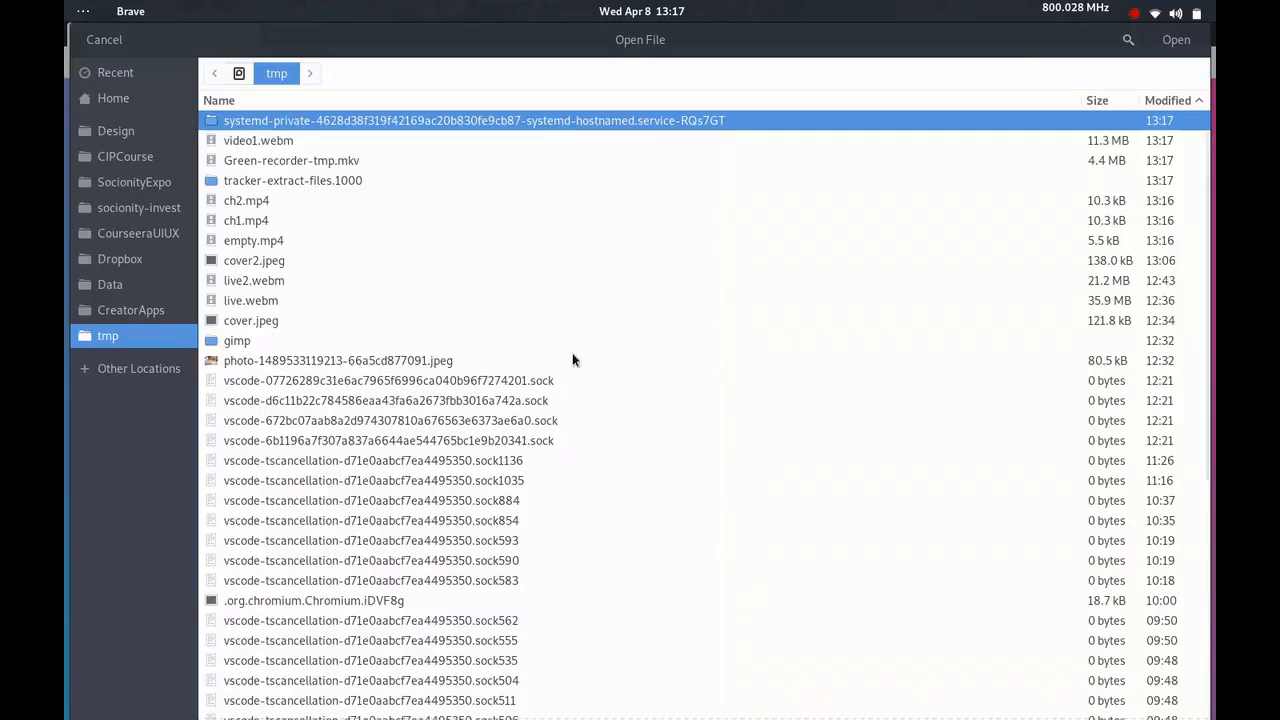
click(310, 200)
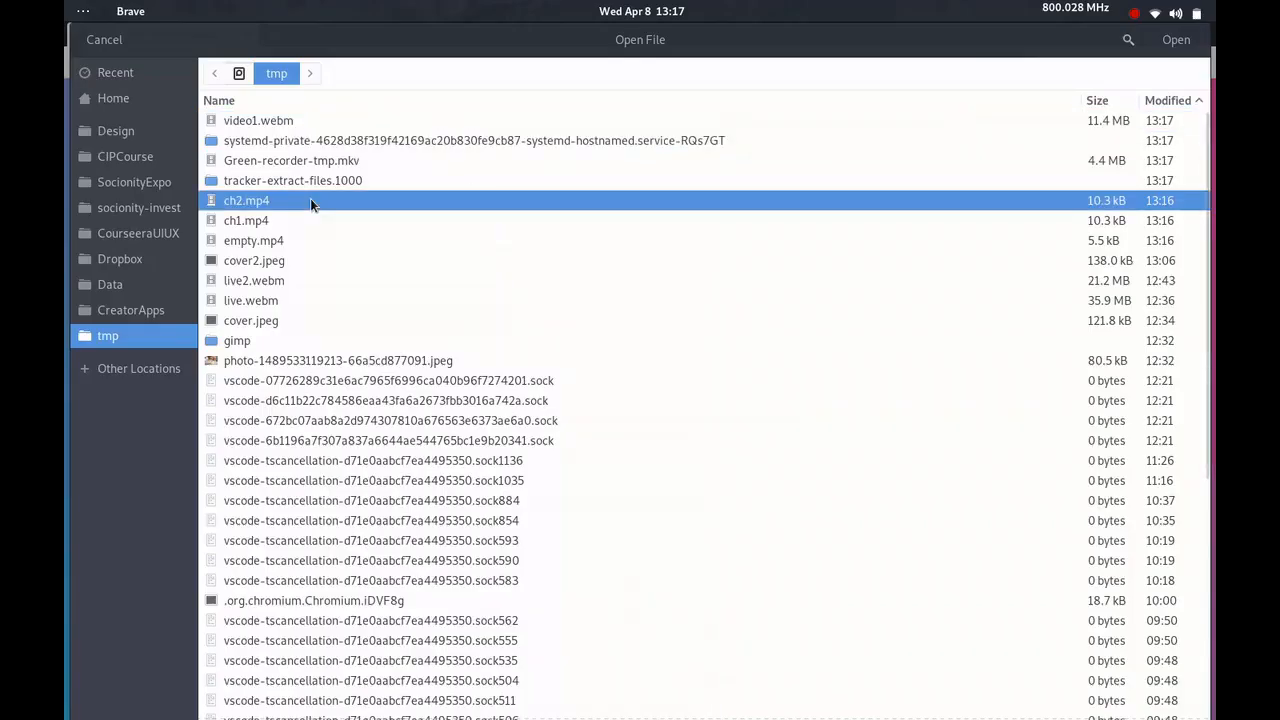
double_click(310, 204)
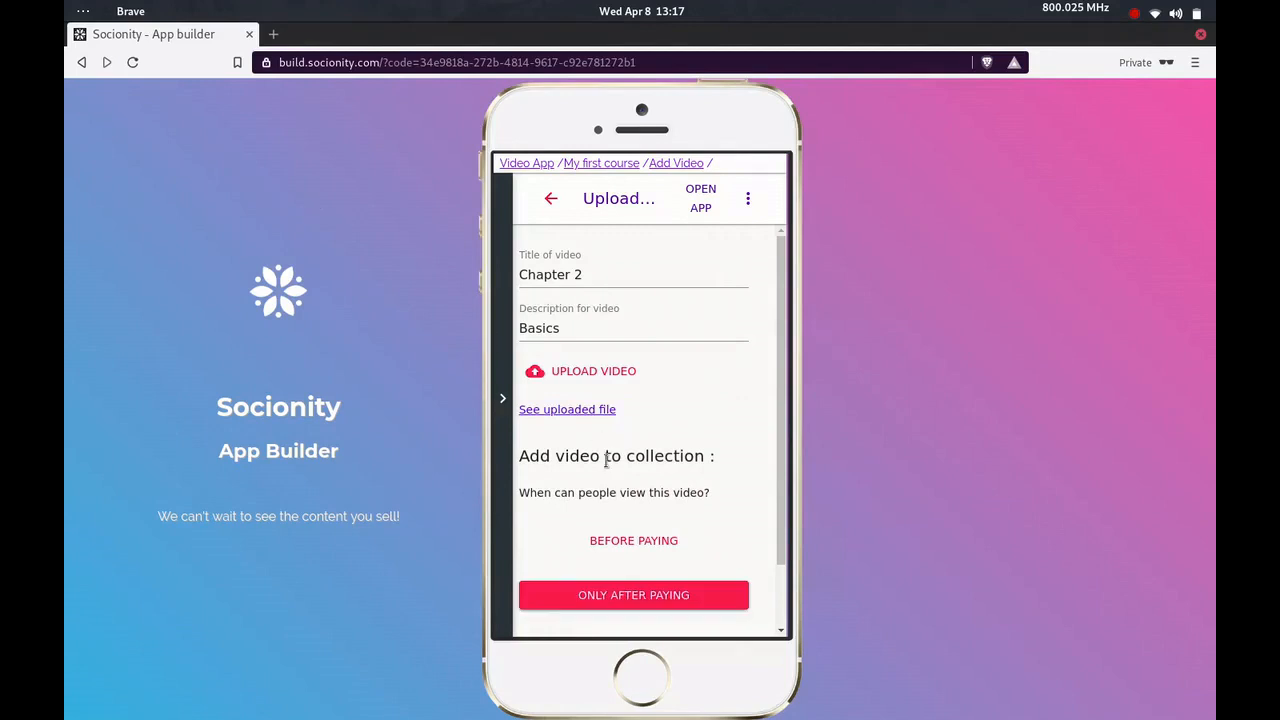
click(691, 597)
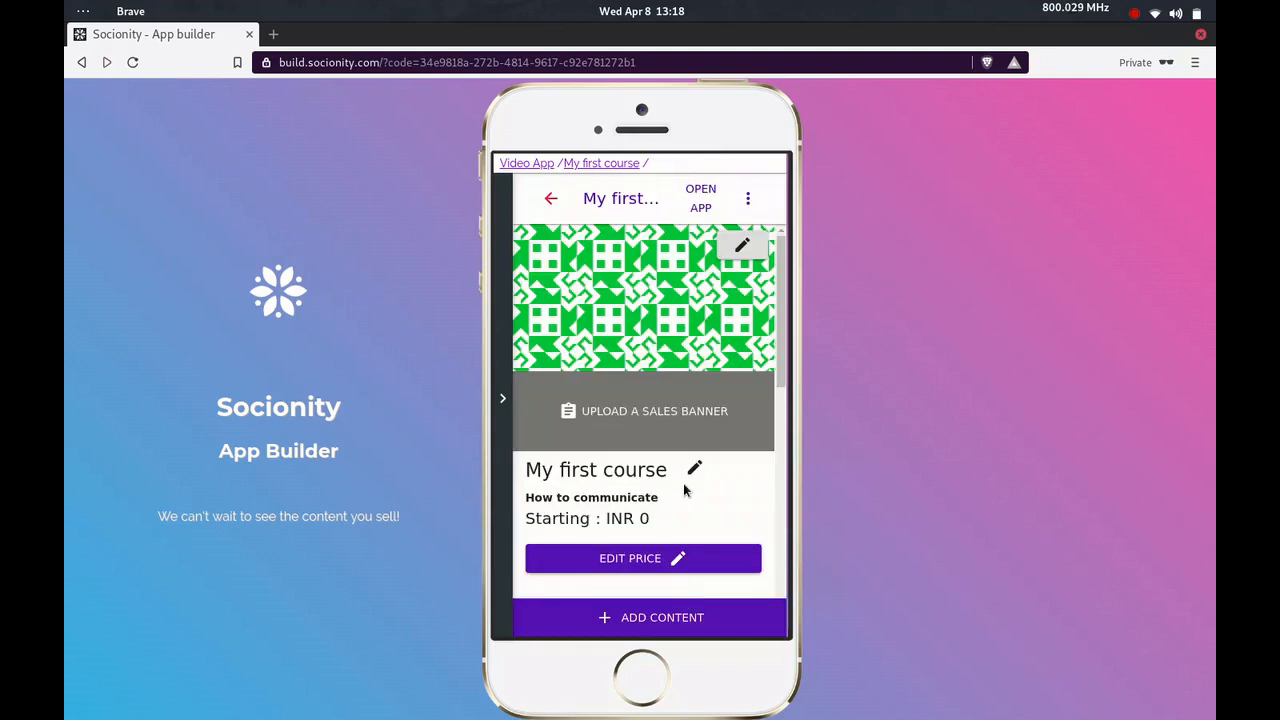
Open the price settings of My first course, accept the tip and add a pricing option with a price of 25
scroll(686, 490, down, 3)
scroll(685, 488, down, 8)
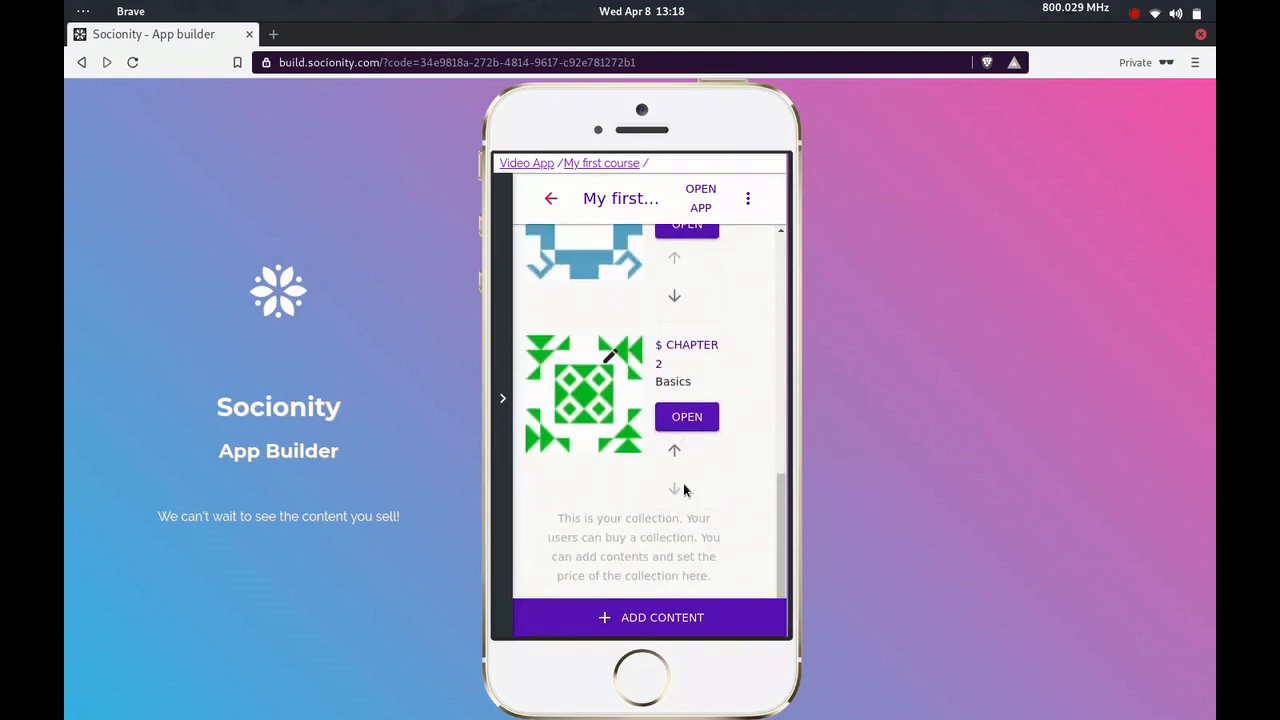
scroll(685, 488, up, 3)
scroll(685, 488, up, 5)
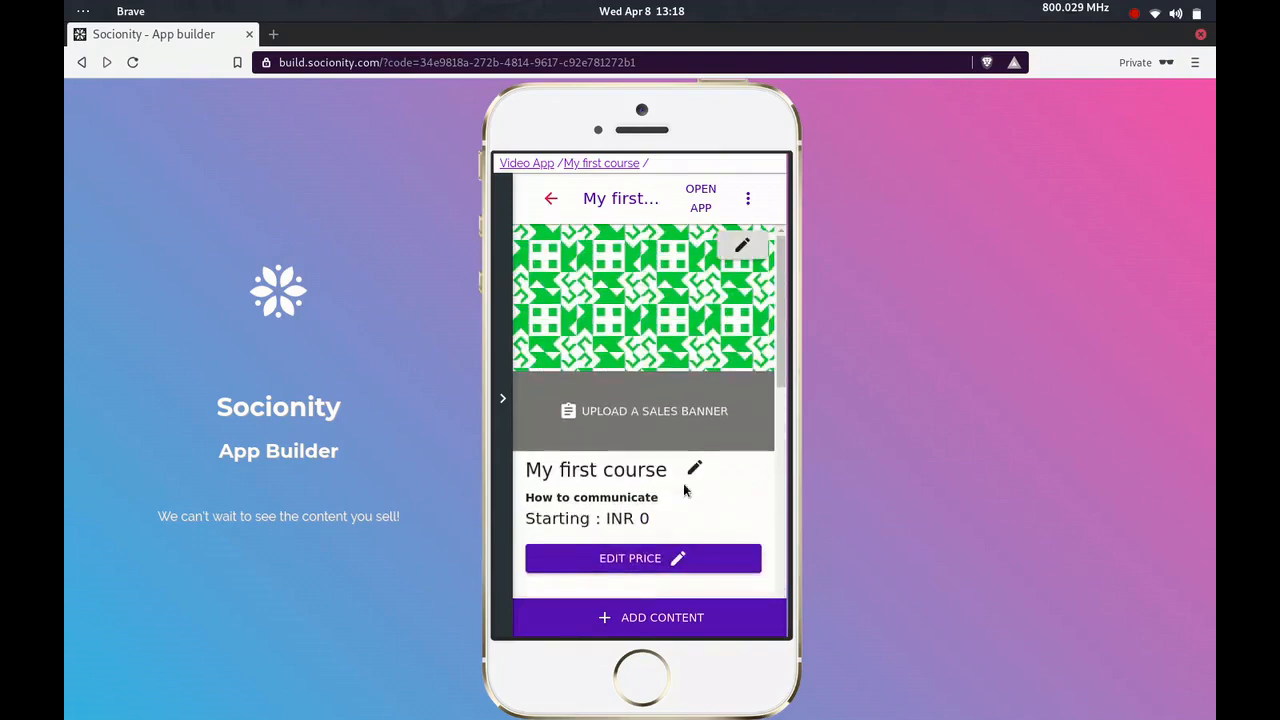
click(661, 562)
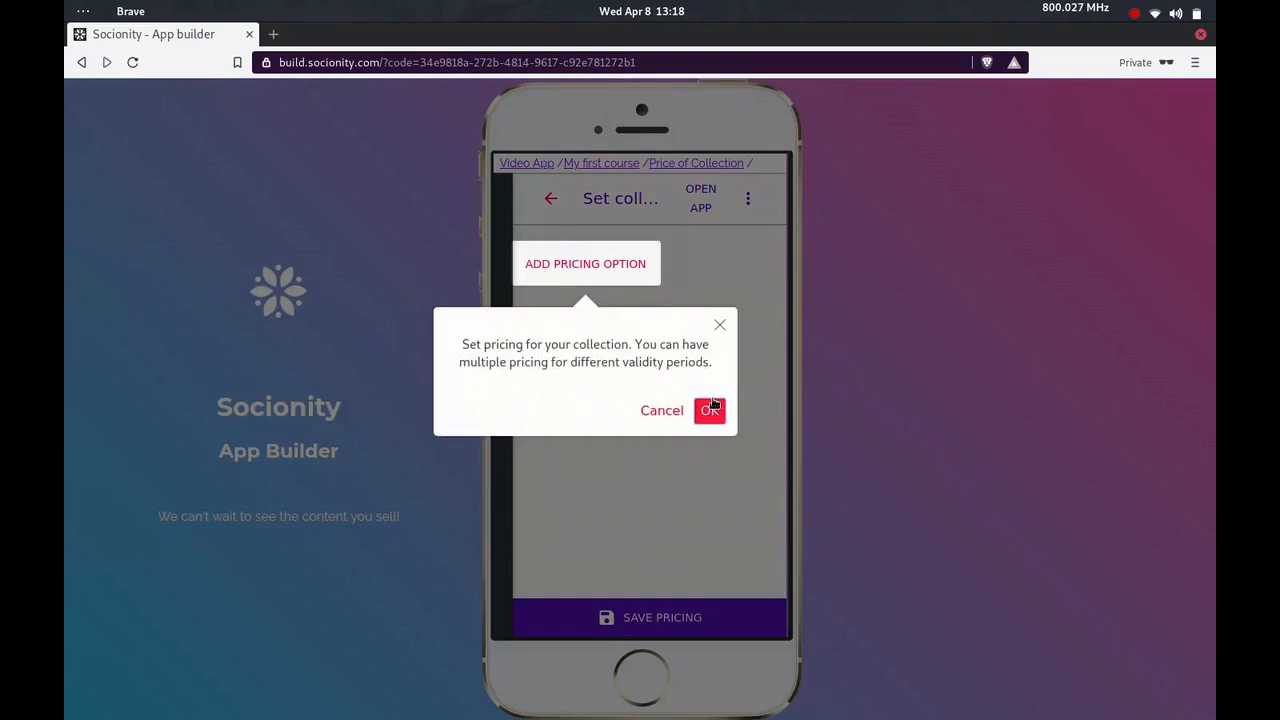
click(709, 410)
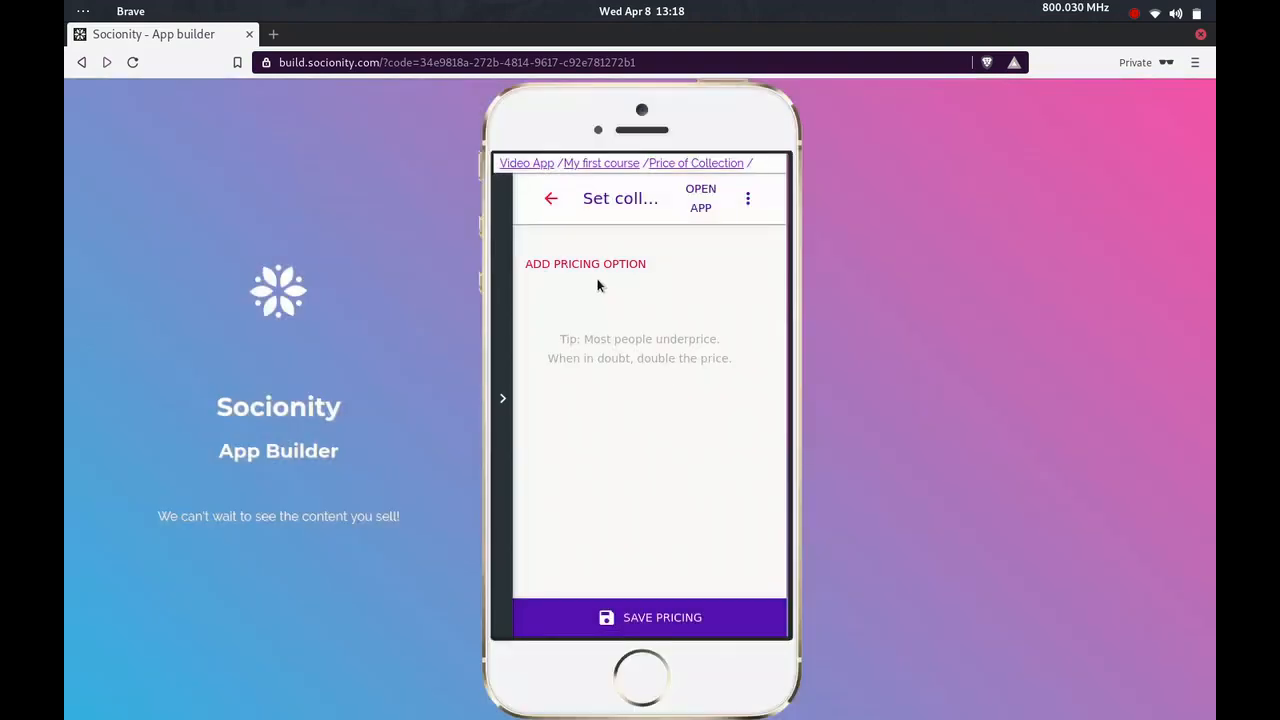
click(581, 266)
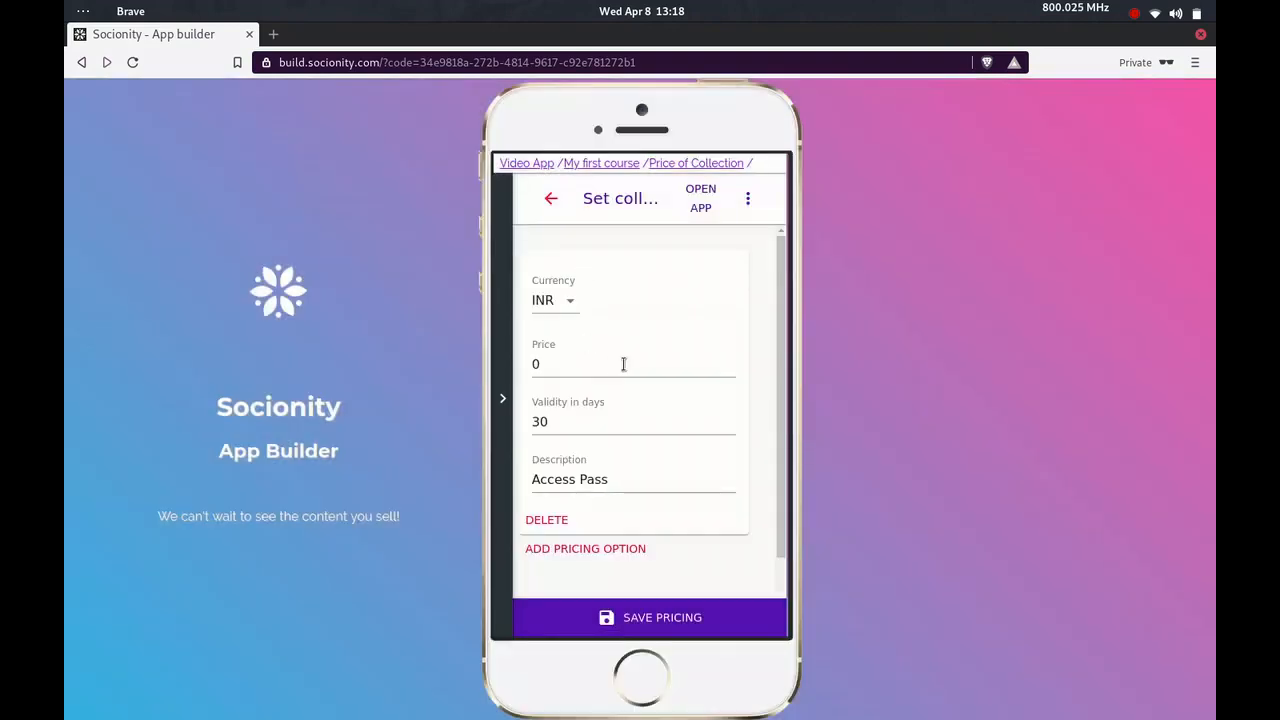
click(596, 360)
key(BackSpace)
text(25)
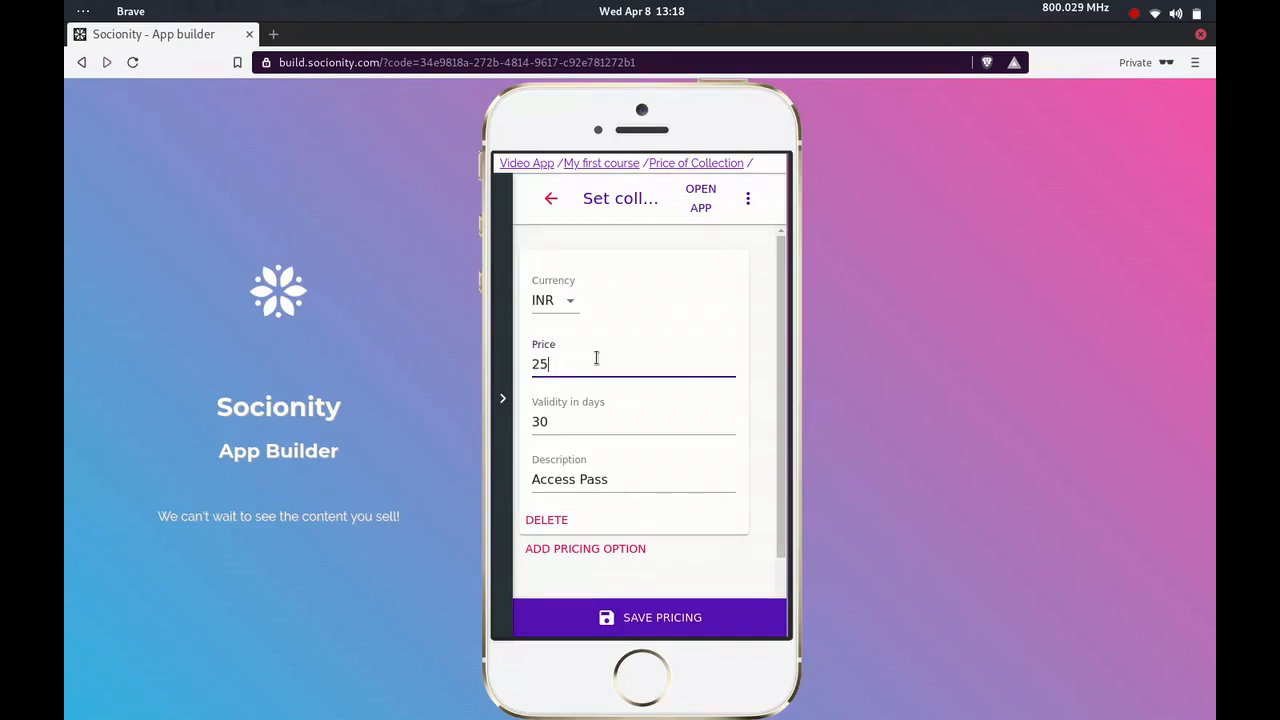
Set the first pricing option's validity to 1 day and its description to "One day Access Pass"
click(591, 417)
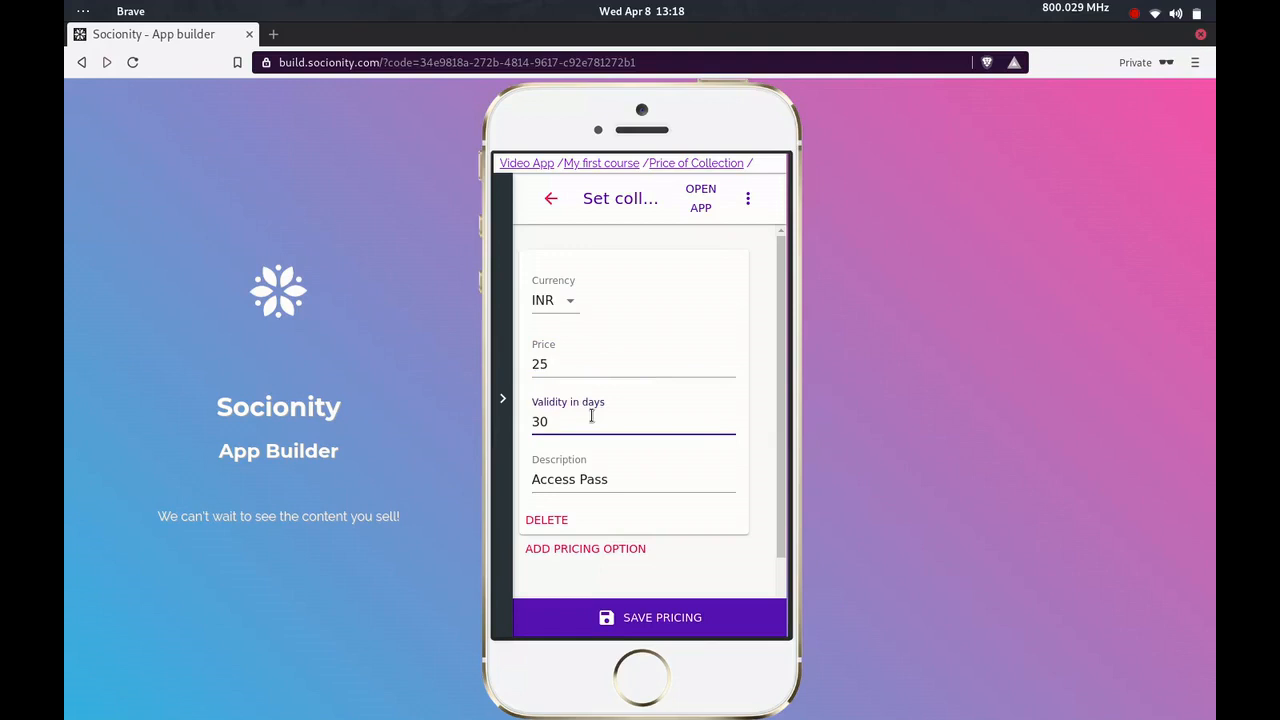
key(BackSpace)
key(BackSpace)
text(1)
click(561, 482)
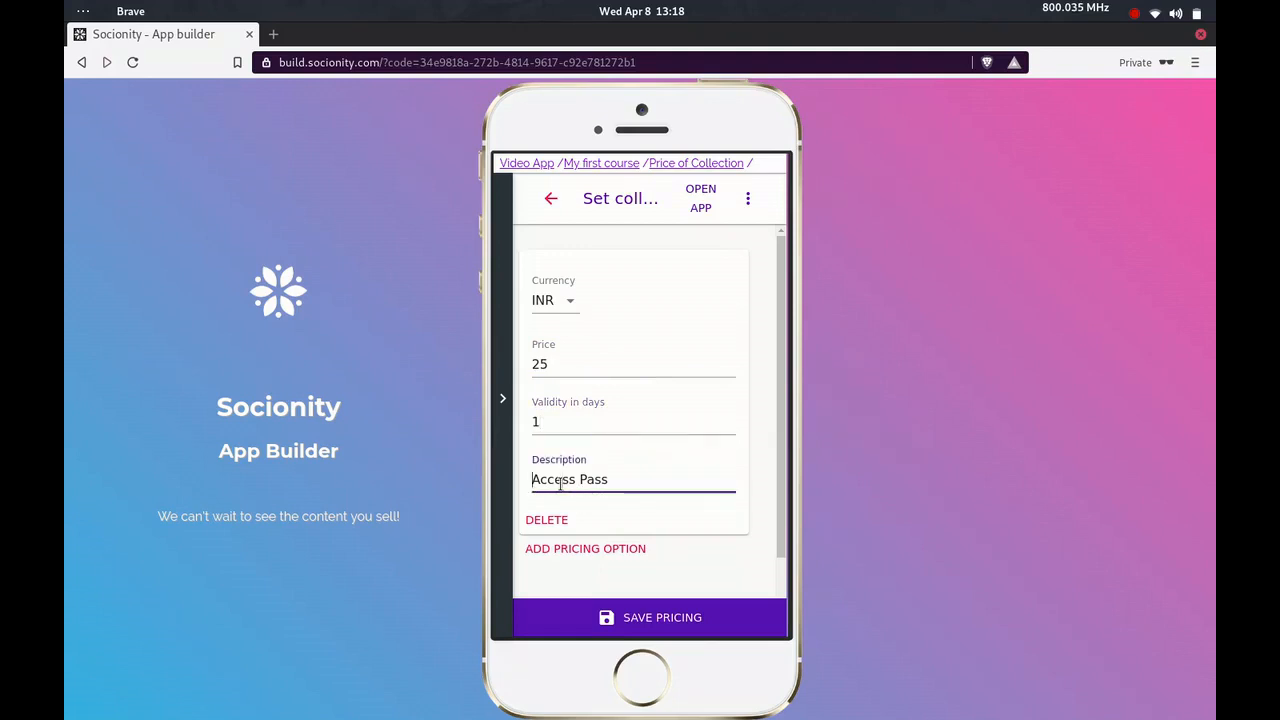
text(One day)
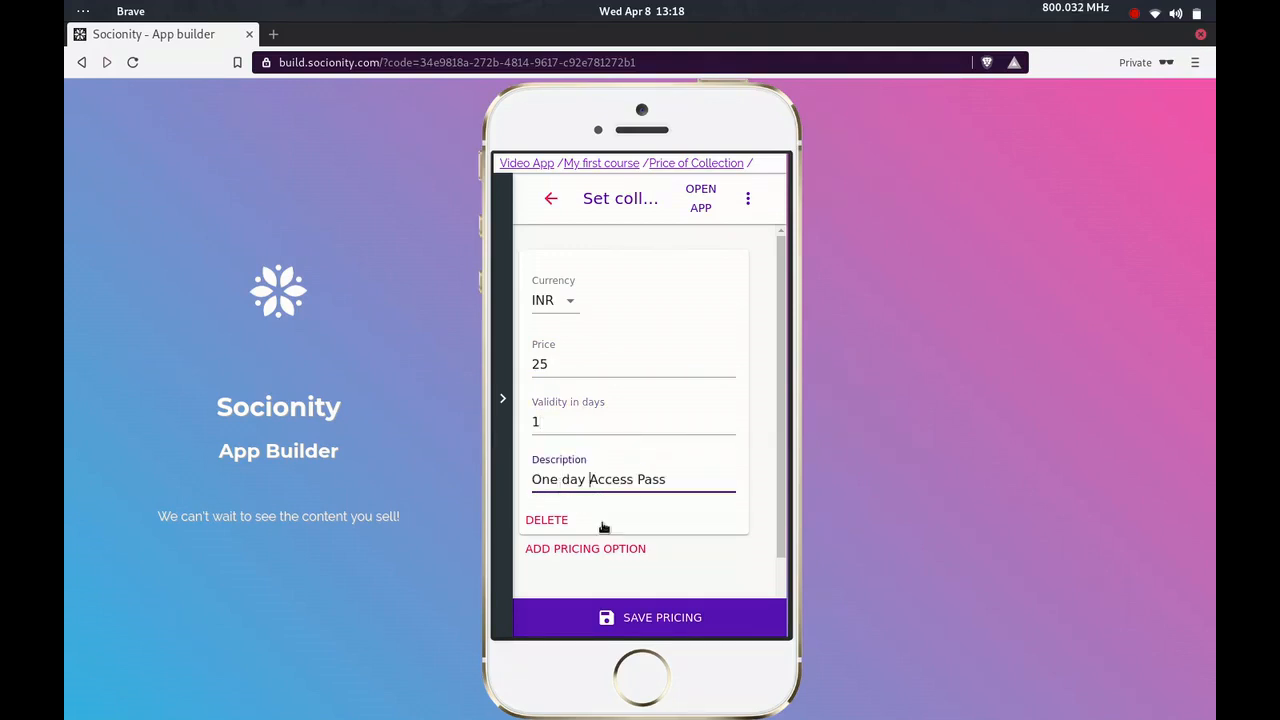
Add a second pricing option with a price of 50 and a validity of 7 days
click(601, 549)
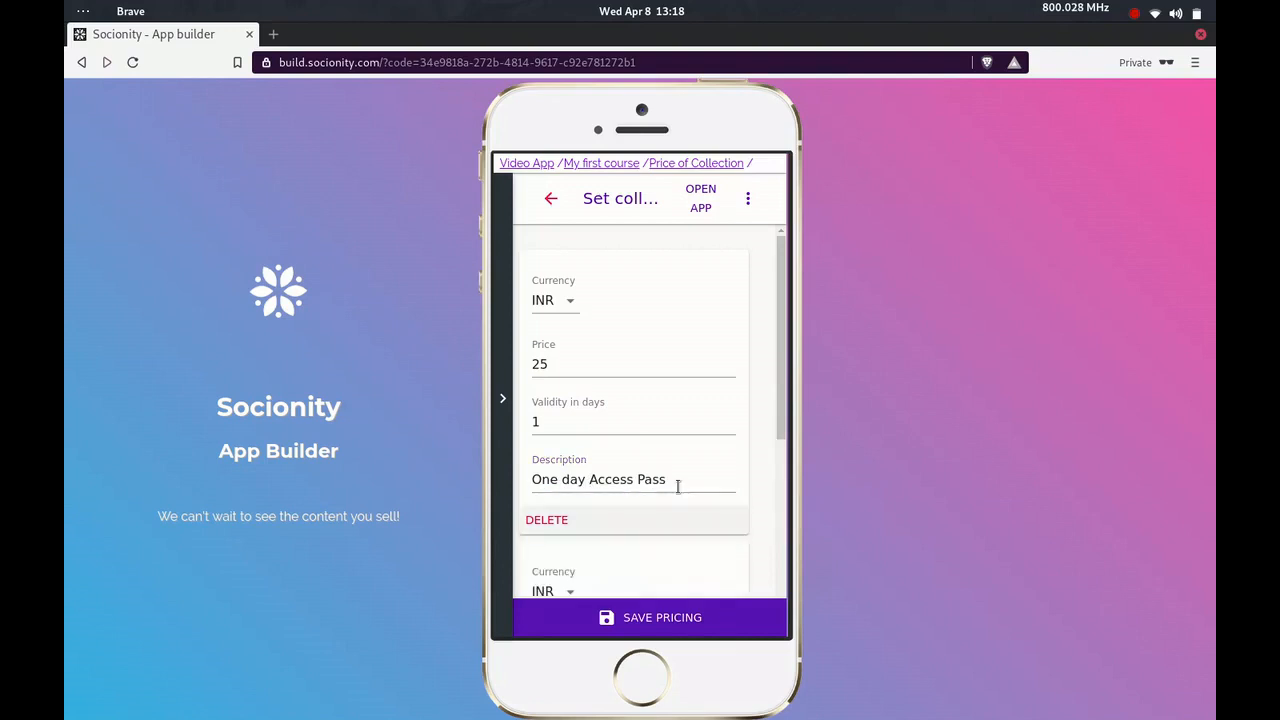
scroll(678, 487, down, 3)
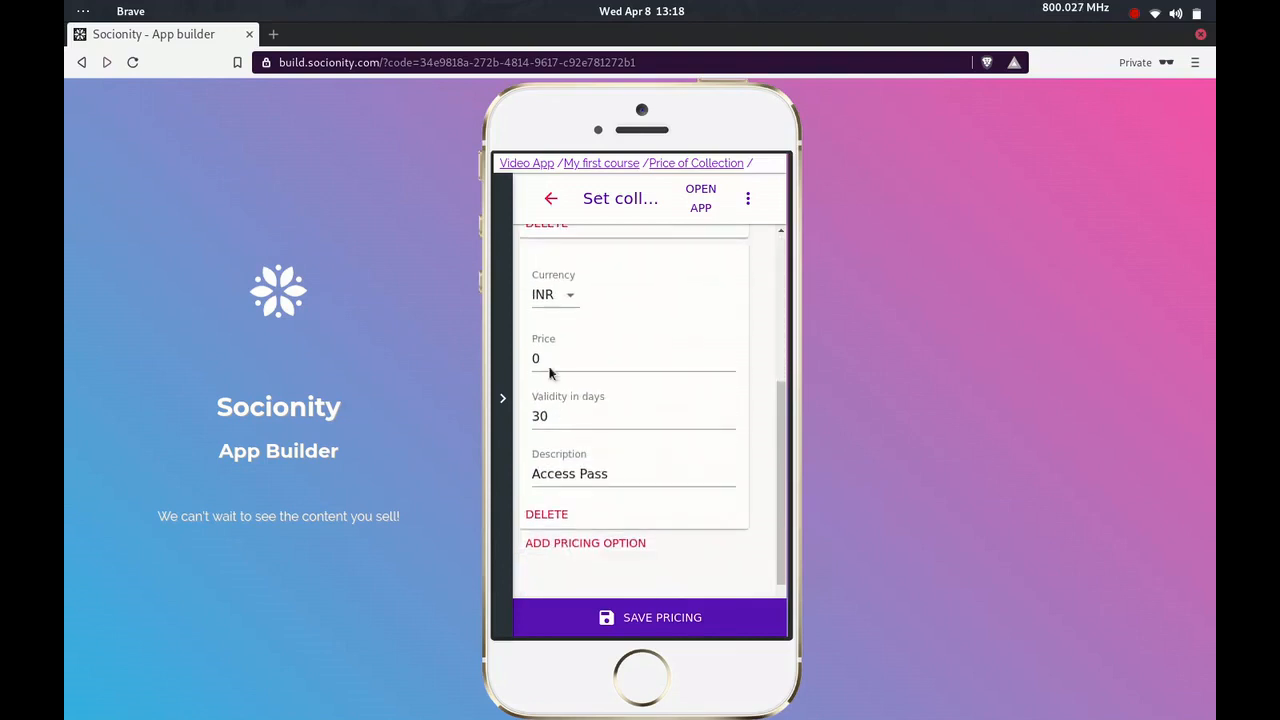
click(553, 357)
key(BackSpace)
text(50)
click(577, 416)
key(BackSpace)
key(BackSpace)
text(7)
Change the second pricing option's description to "1 week Access Pass" and save the pricing
click(561, 467)
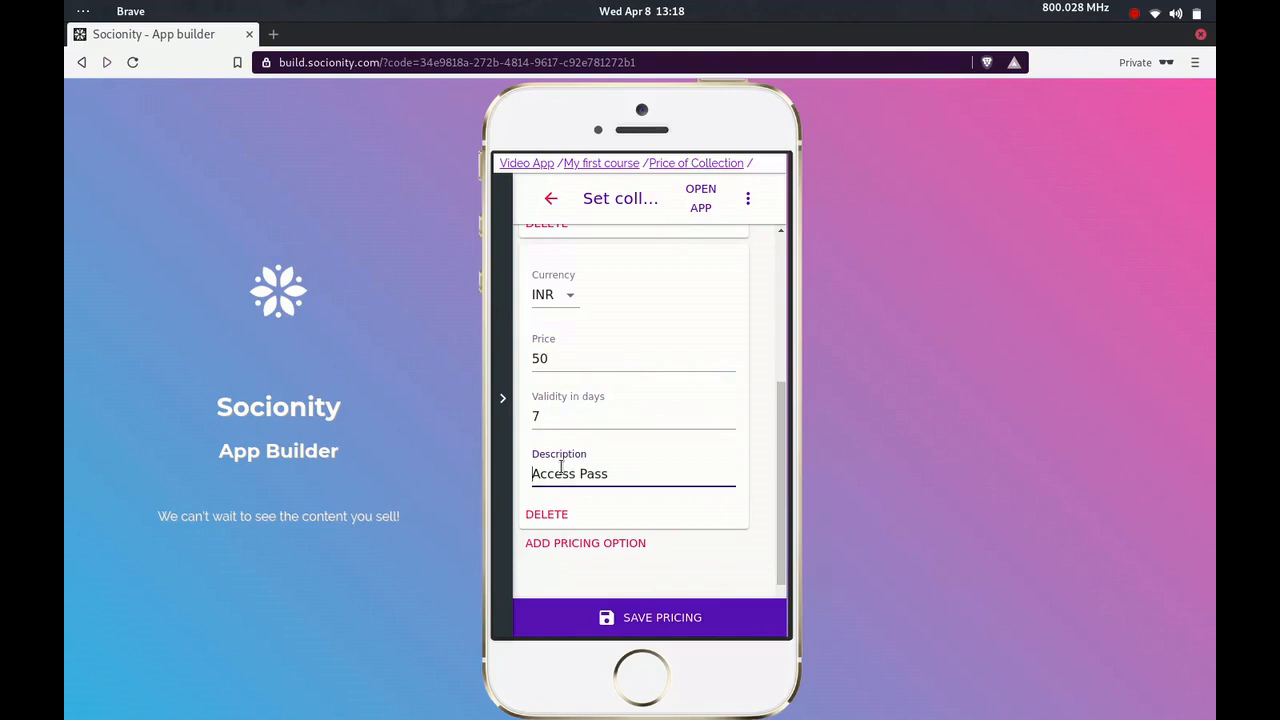
text(1 week)
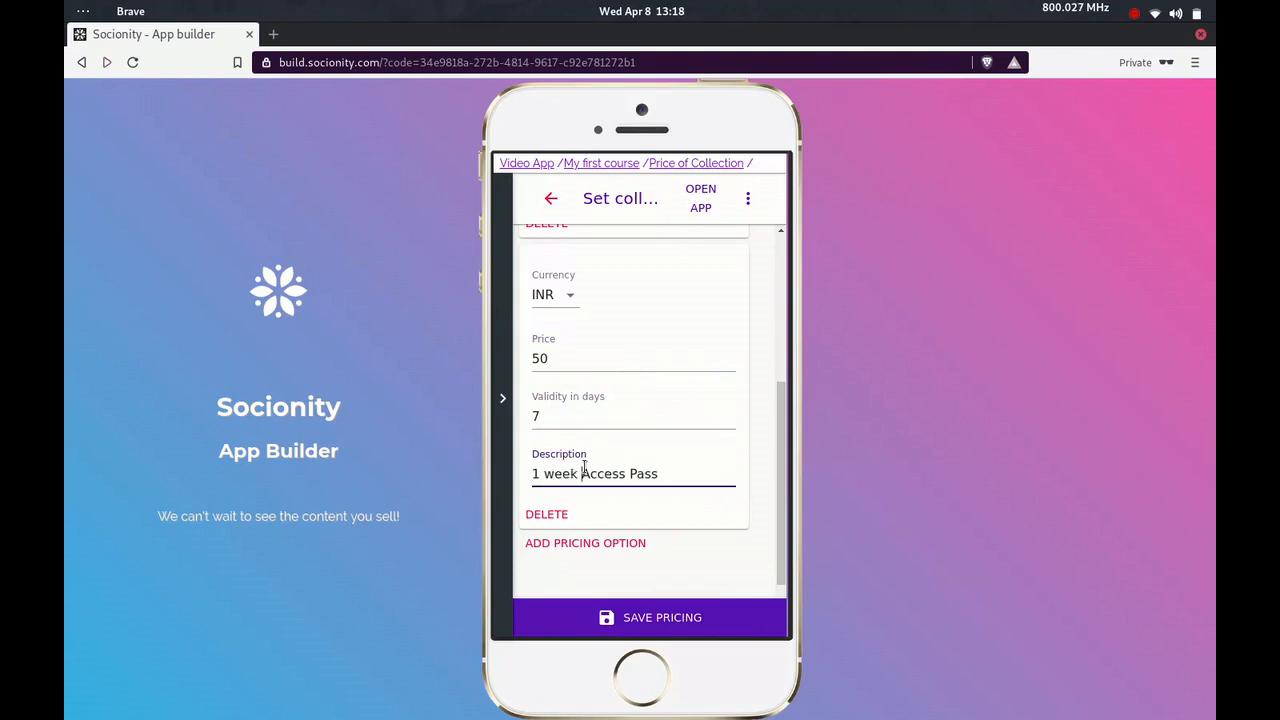
click(635, 617)
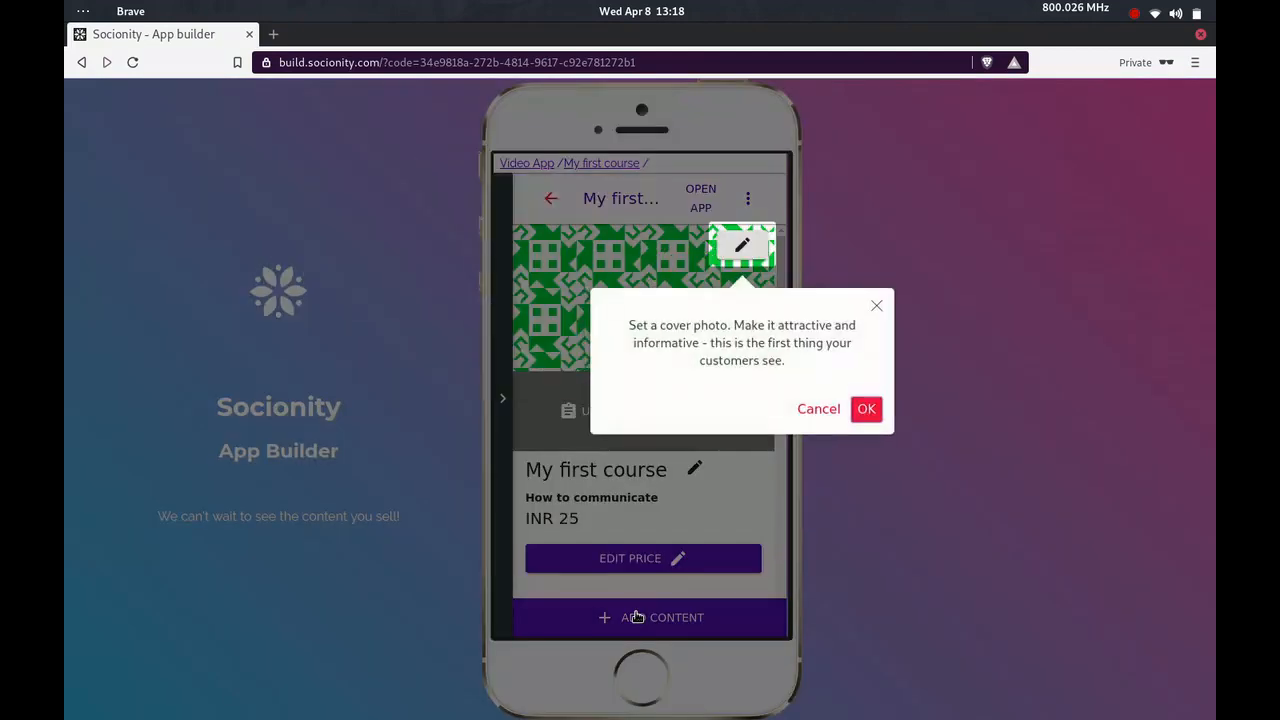
Accept the cover photo tips, set cover2.jpeg from the tmp folder as the collection's display image and save it
click(876, 410)
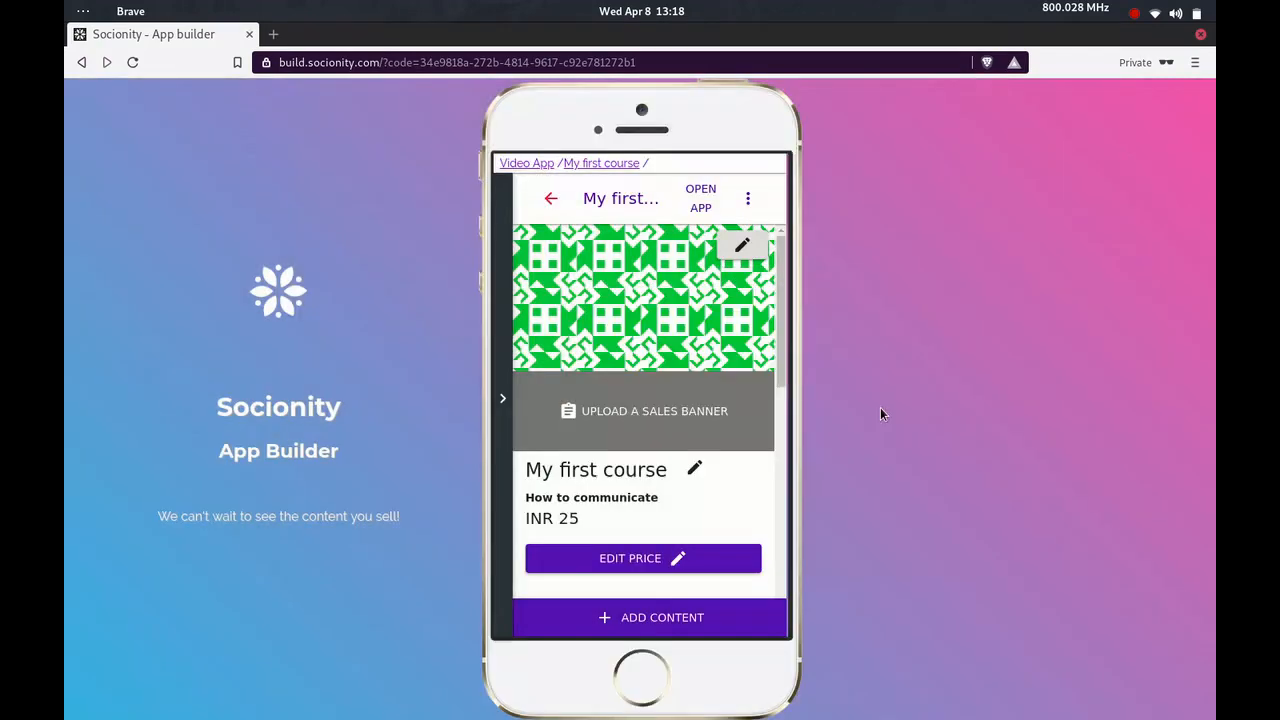
click(750, 246)
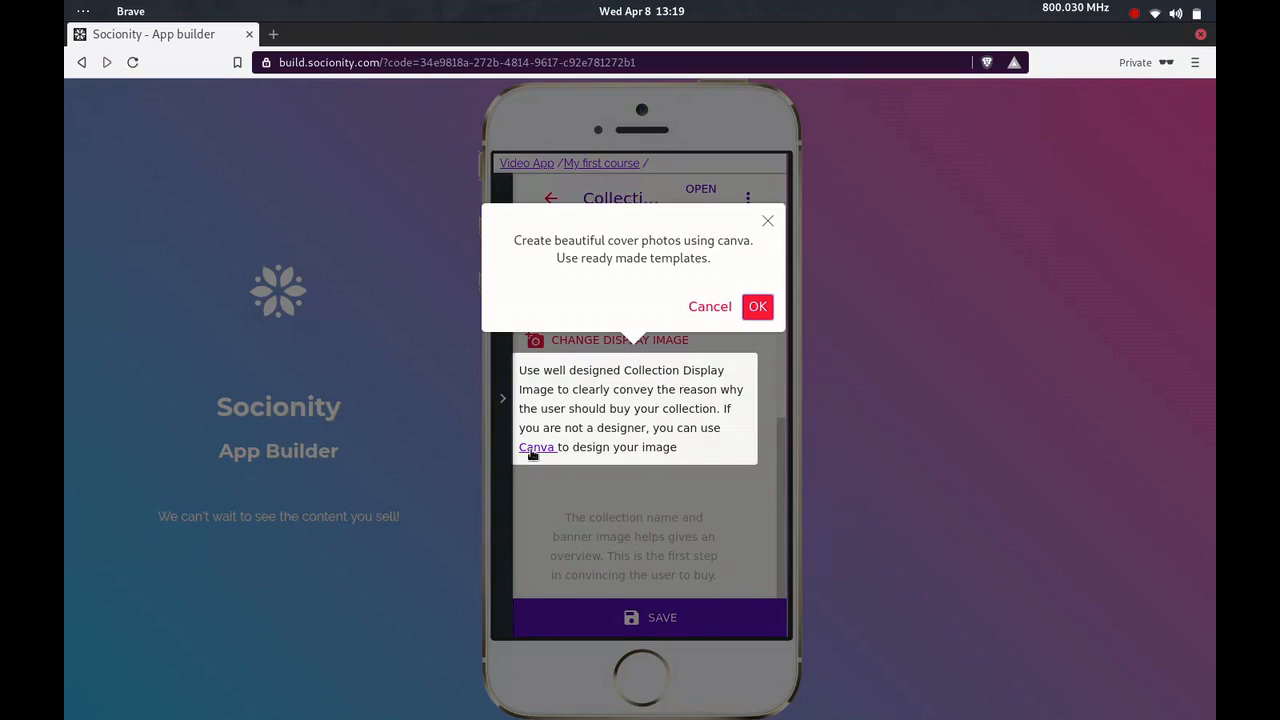
click(757, 309)
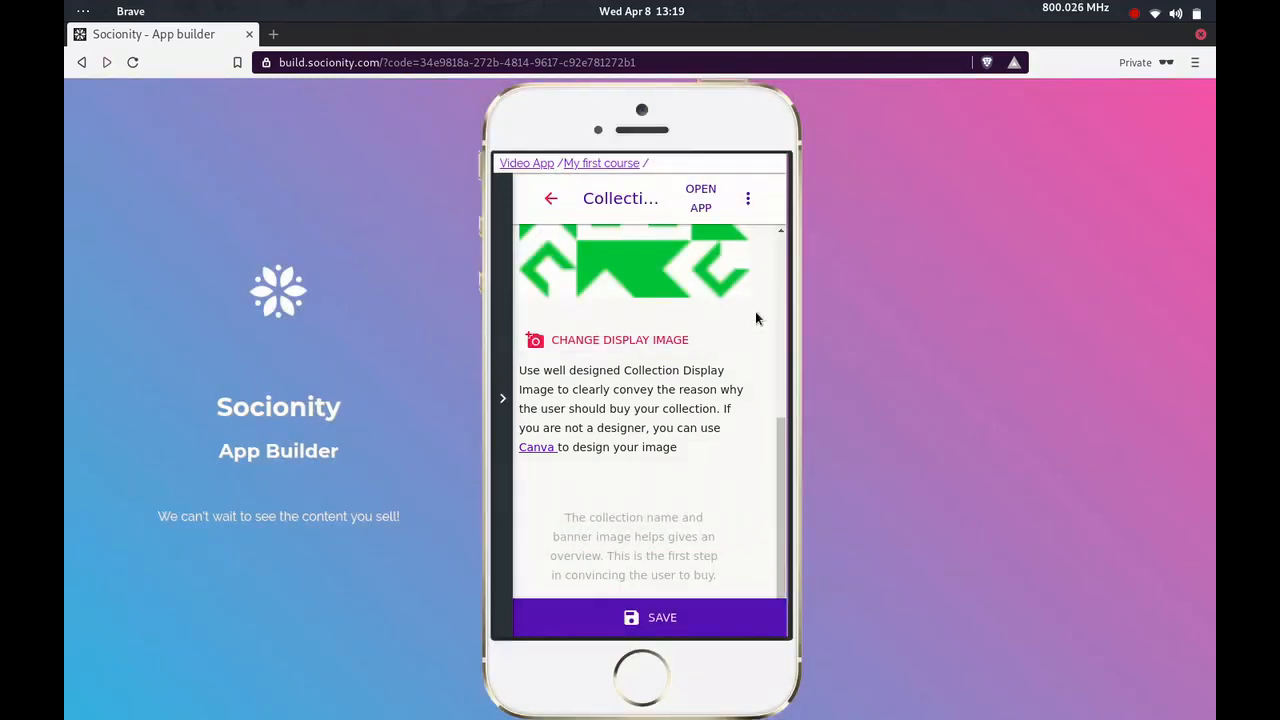
scroll(743, 392, up, 2)
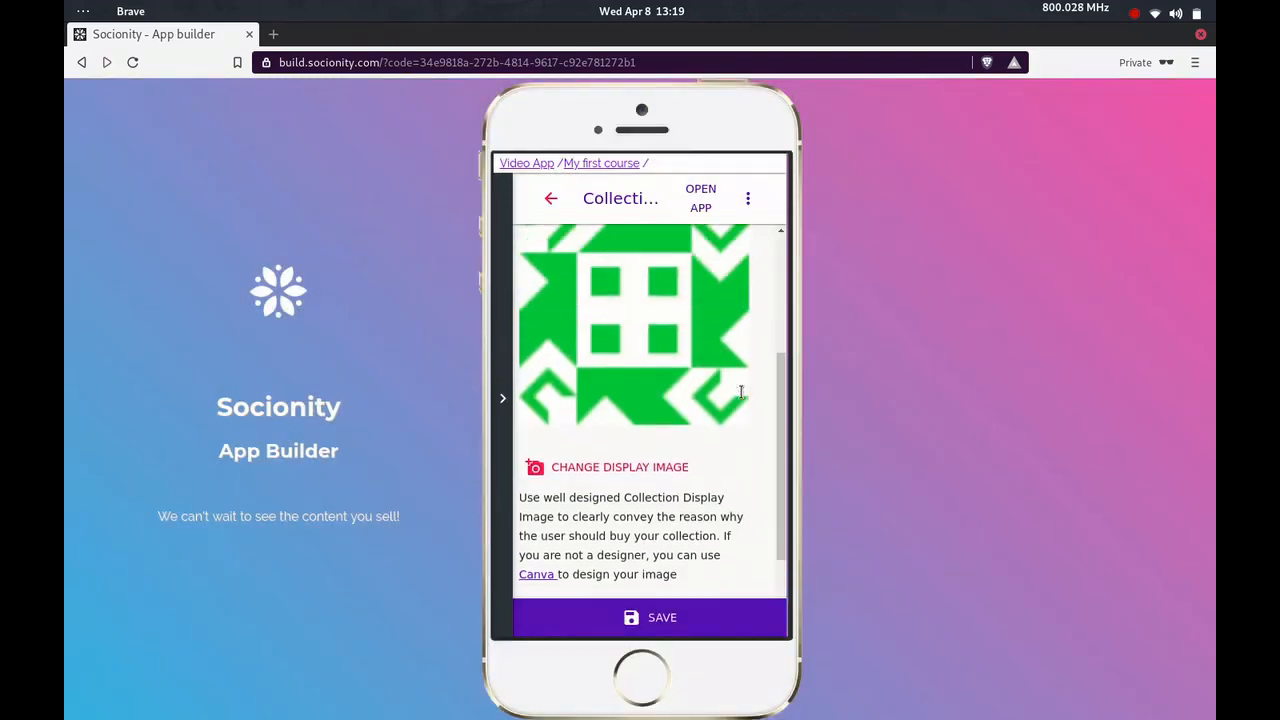
click(632, 470)
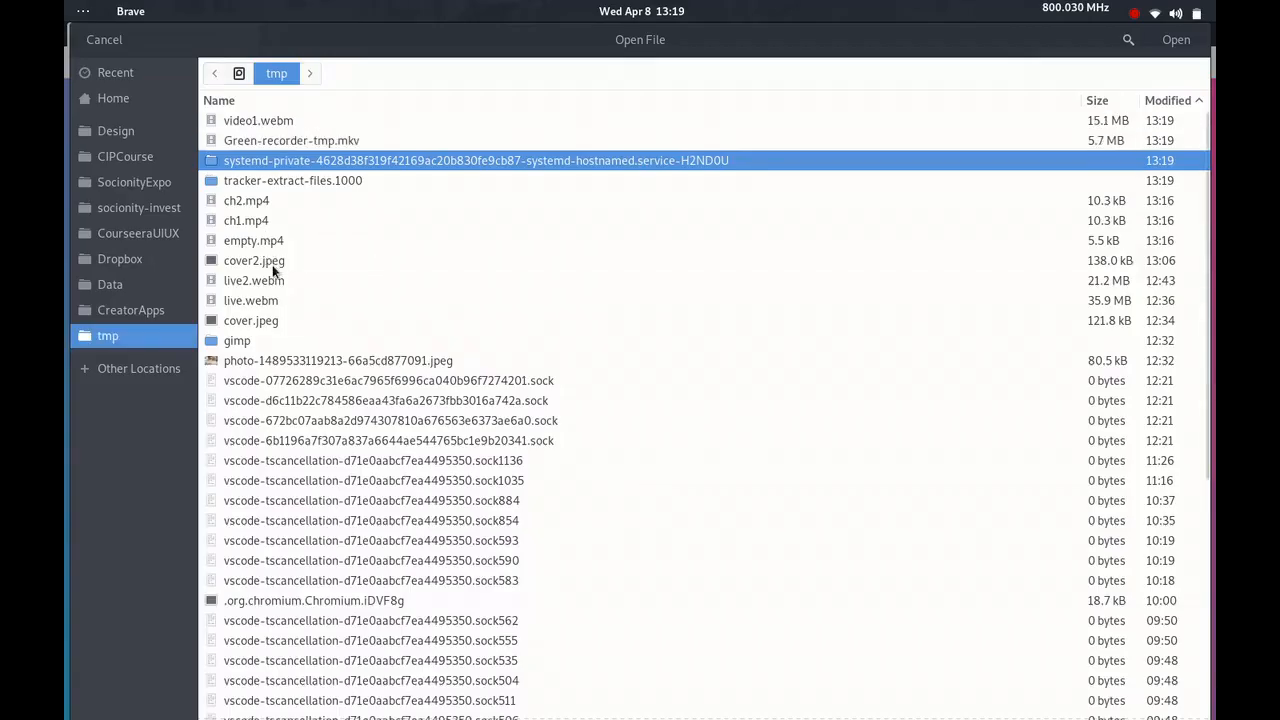
double_click(270, 262)
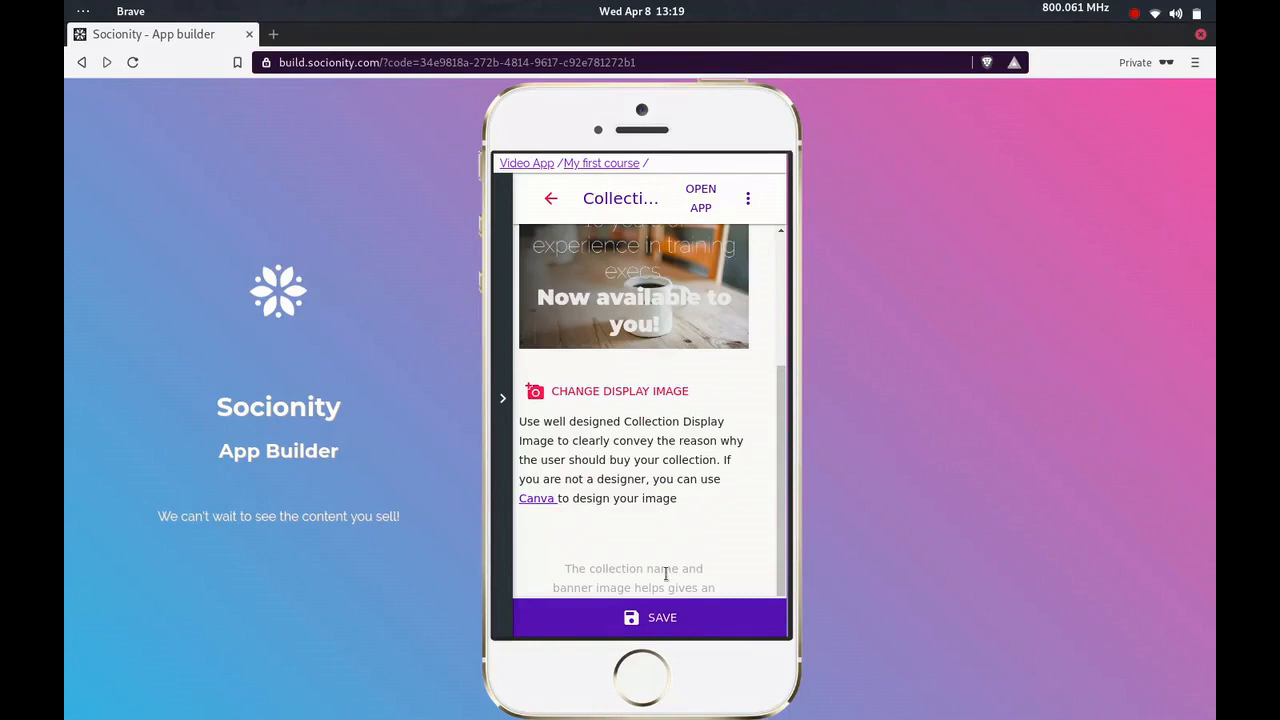
click(653, 618)
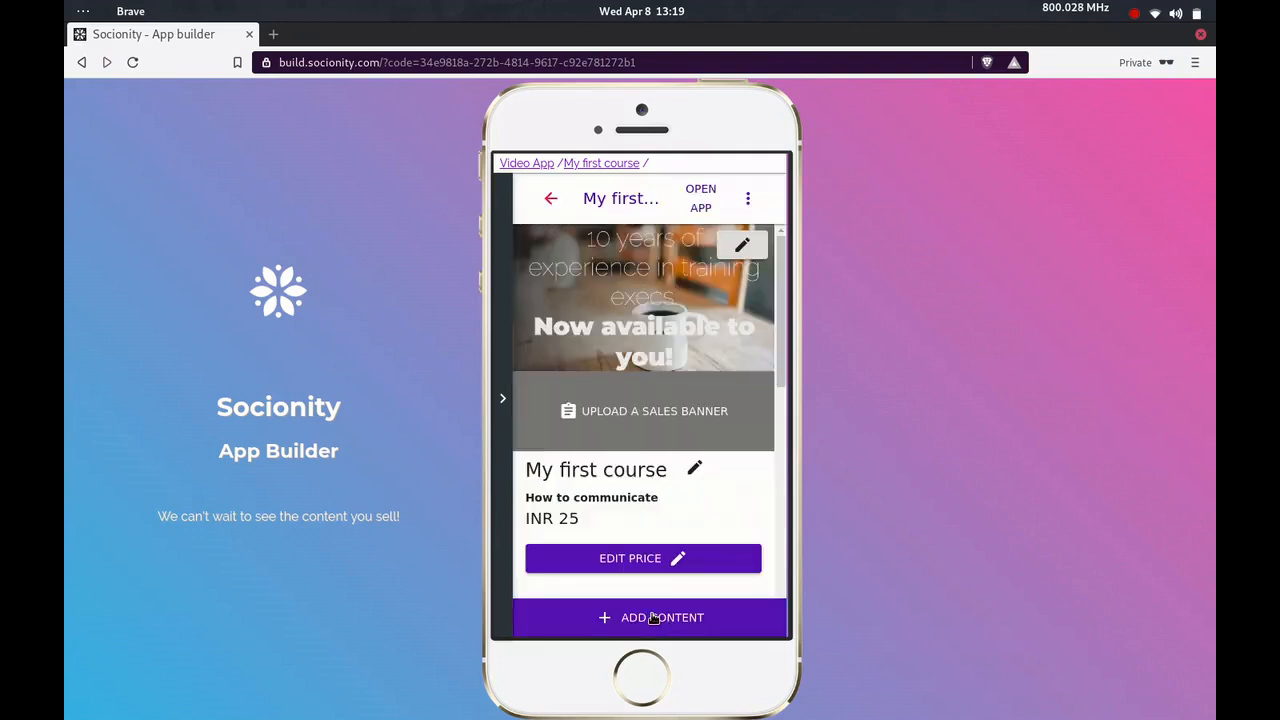
Return from the collection to the Courses overview and open the interactive chatbot questionnaire section, accepting its tips
scroll(688, 505, down, 4)
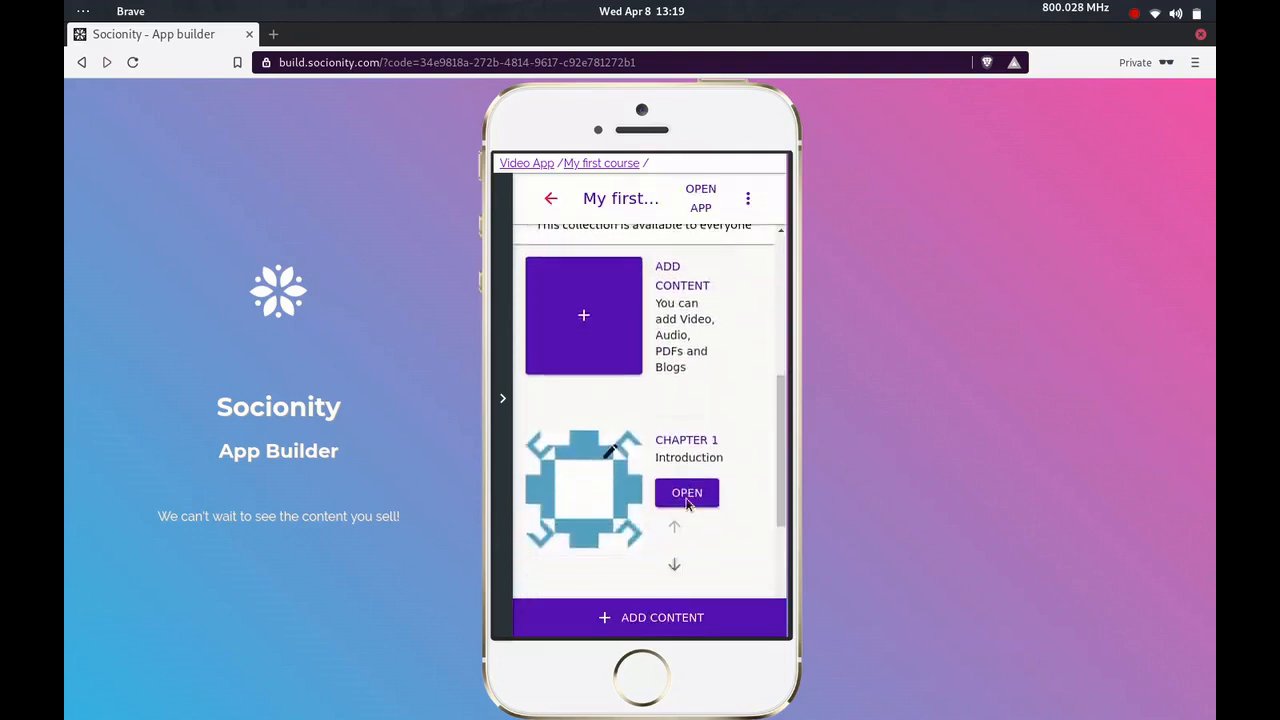
scroll(688, 505, down, 3)
scroll(688, 505, up, 6)
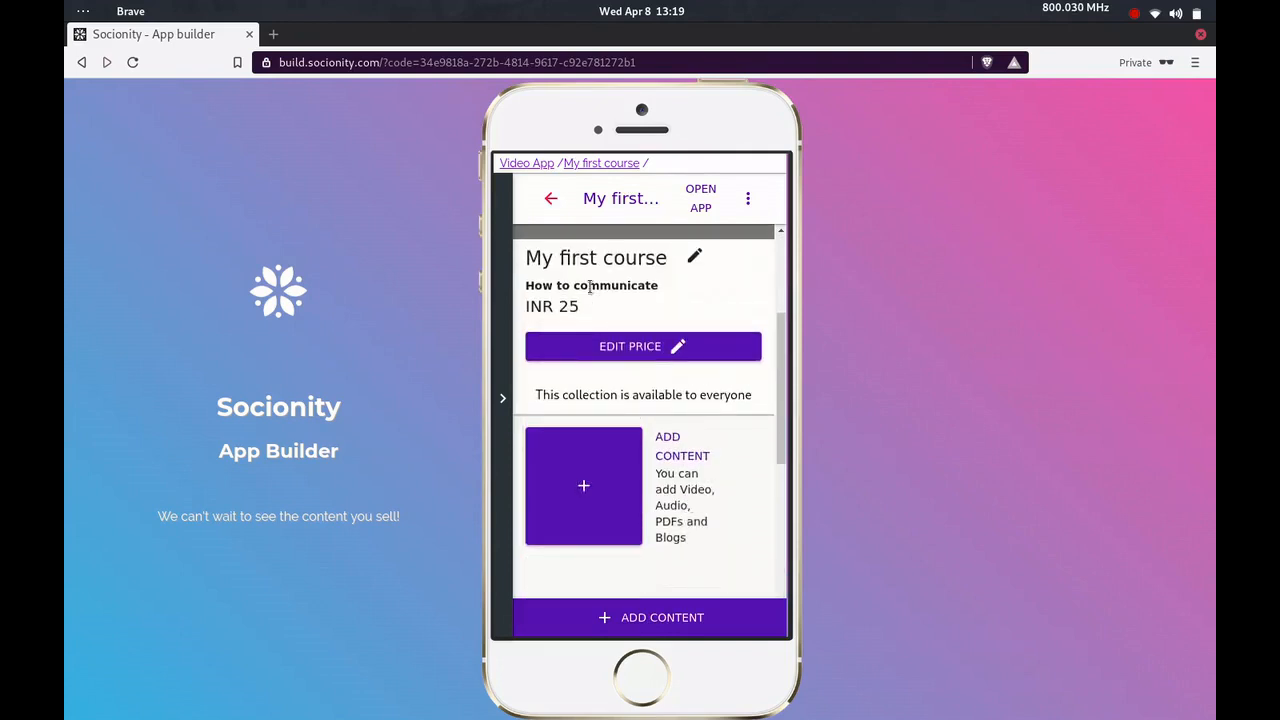
click(552, 210)
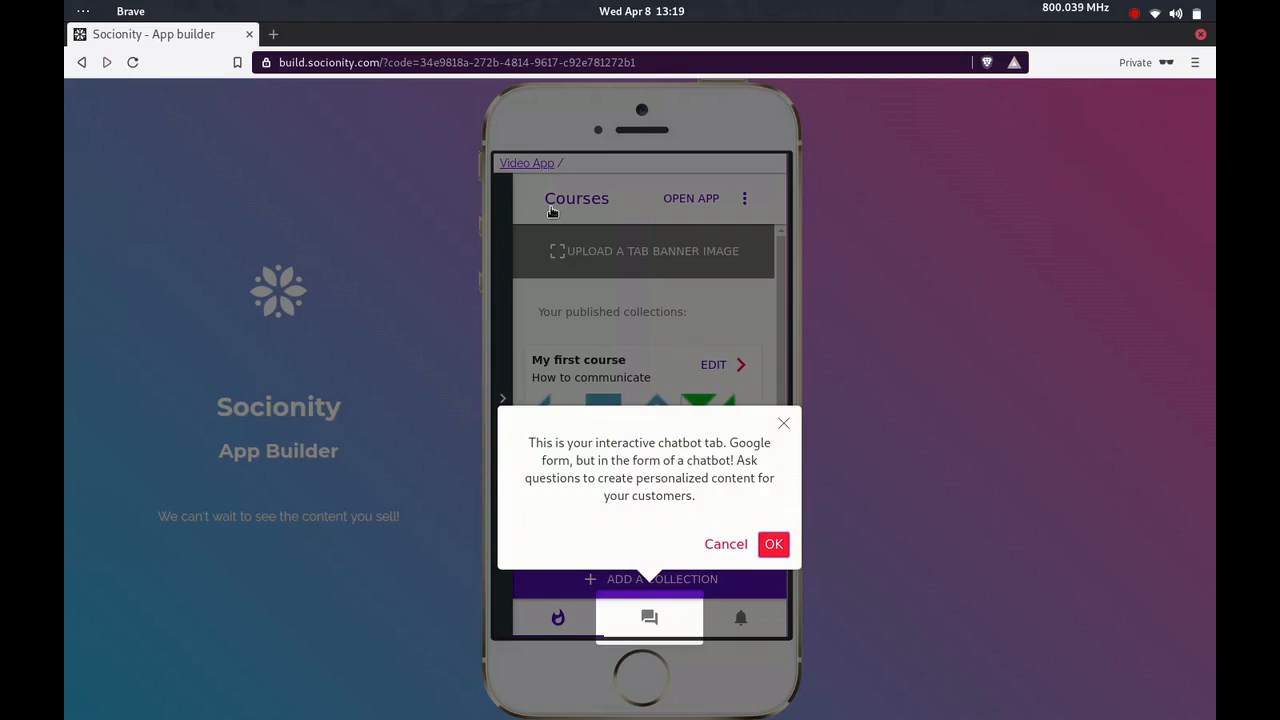
click(778, 545)
click(650, 615)
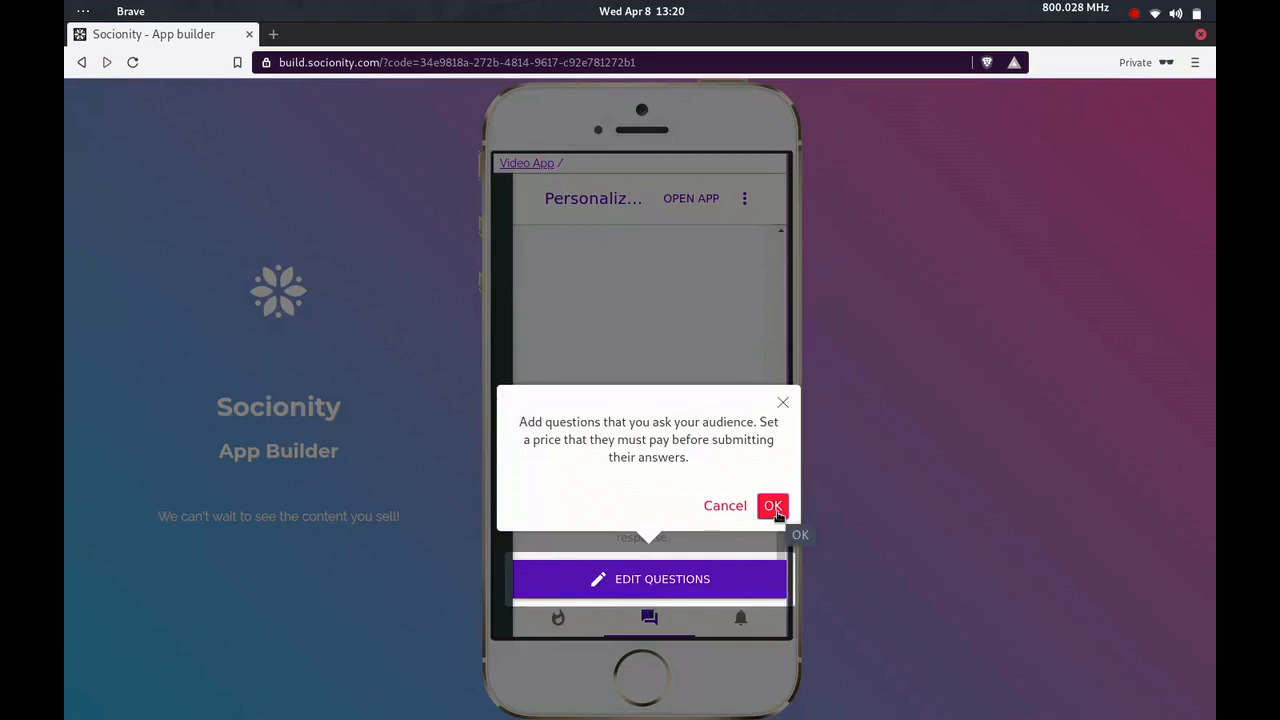
click(773, 506)
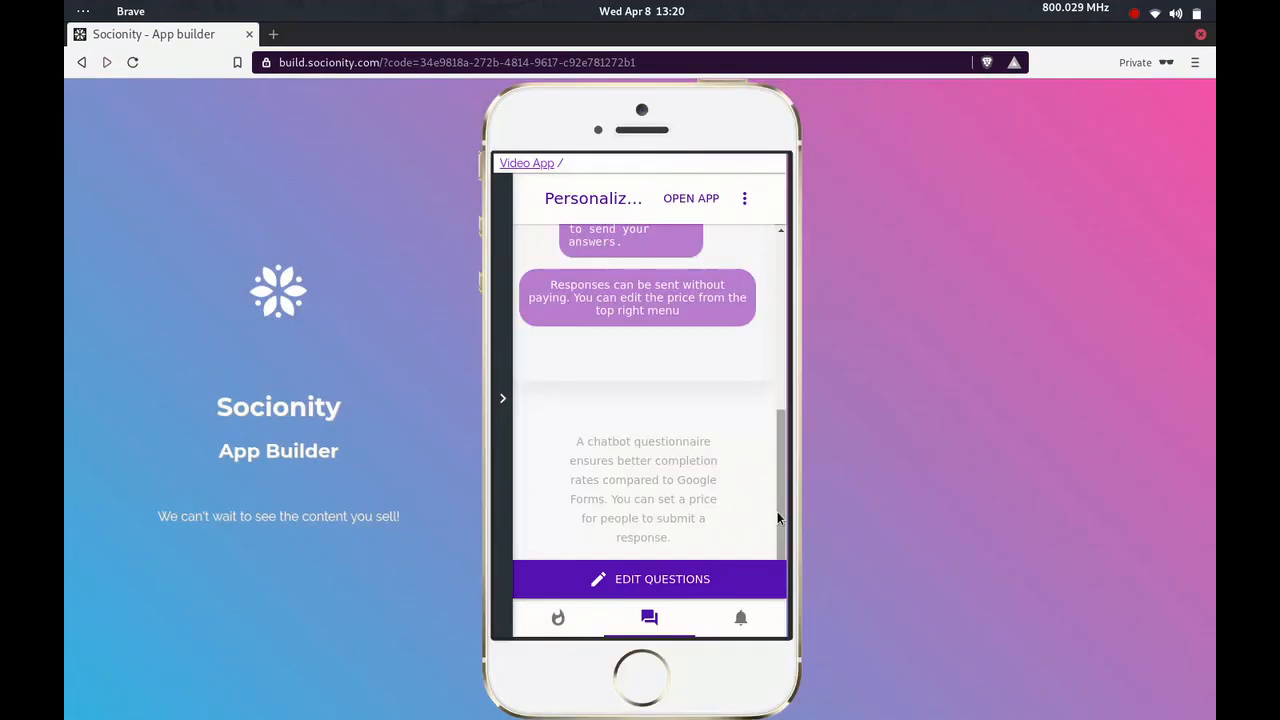
Open the questionnaire for editing, accept the price tip, and set and save a response submission price of INR 20
click(690, 586)
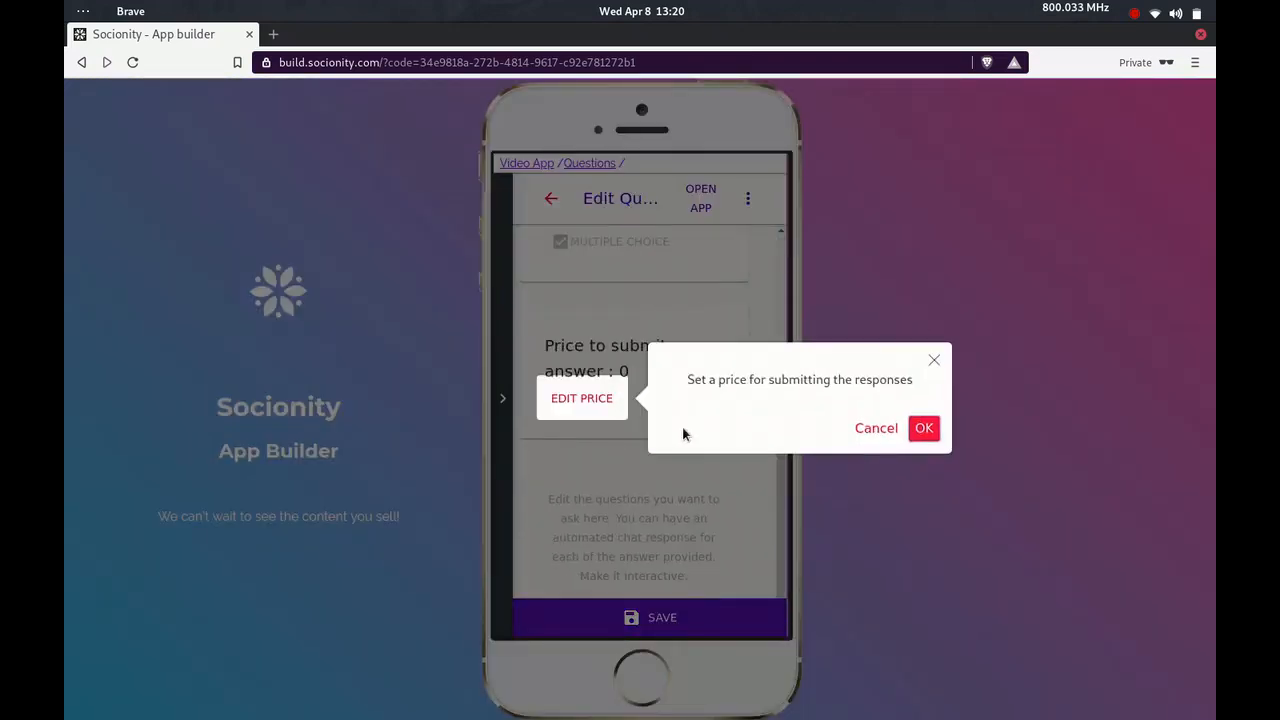
click(924, 428)
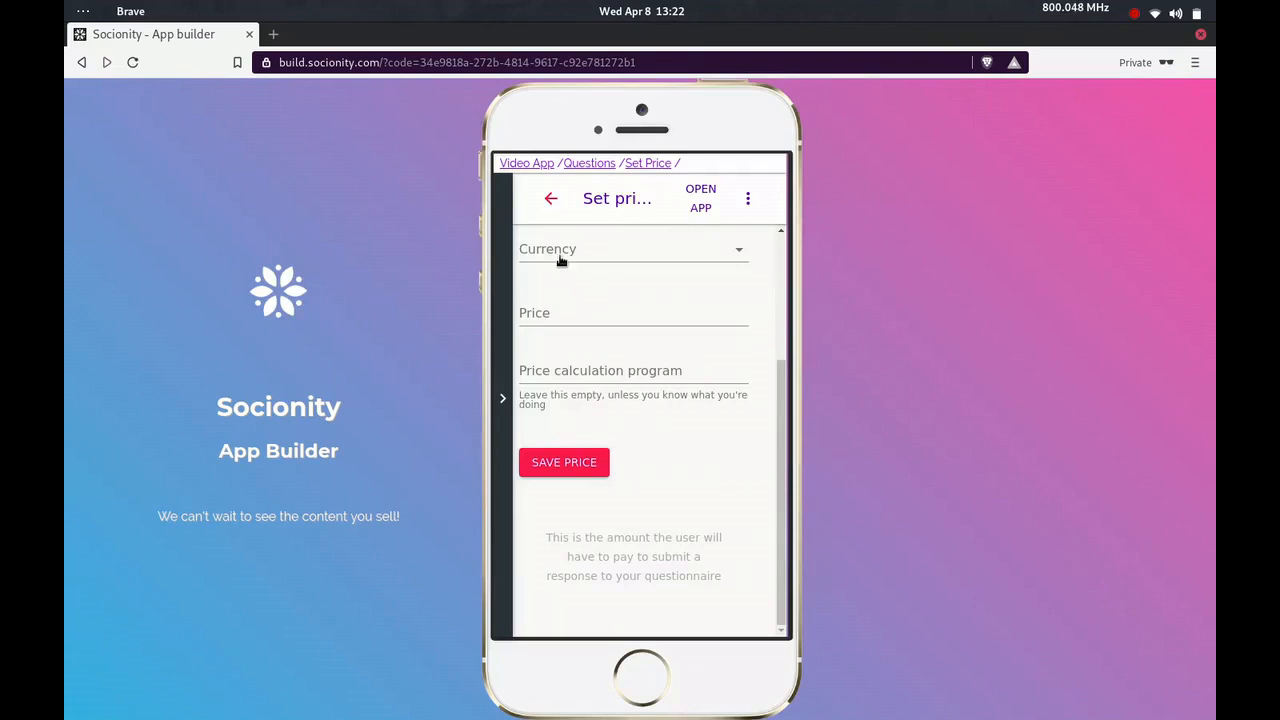
click(560, 258)
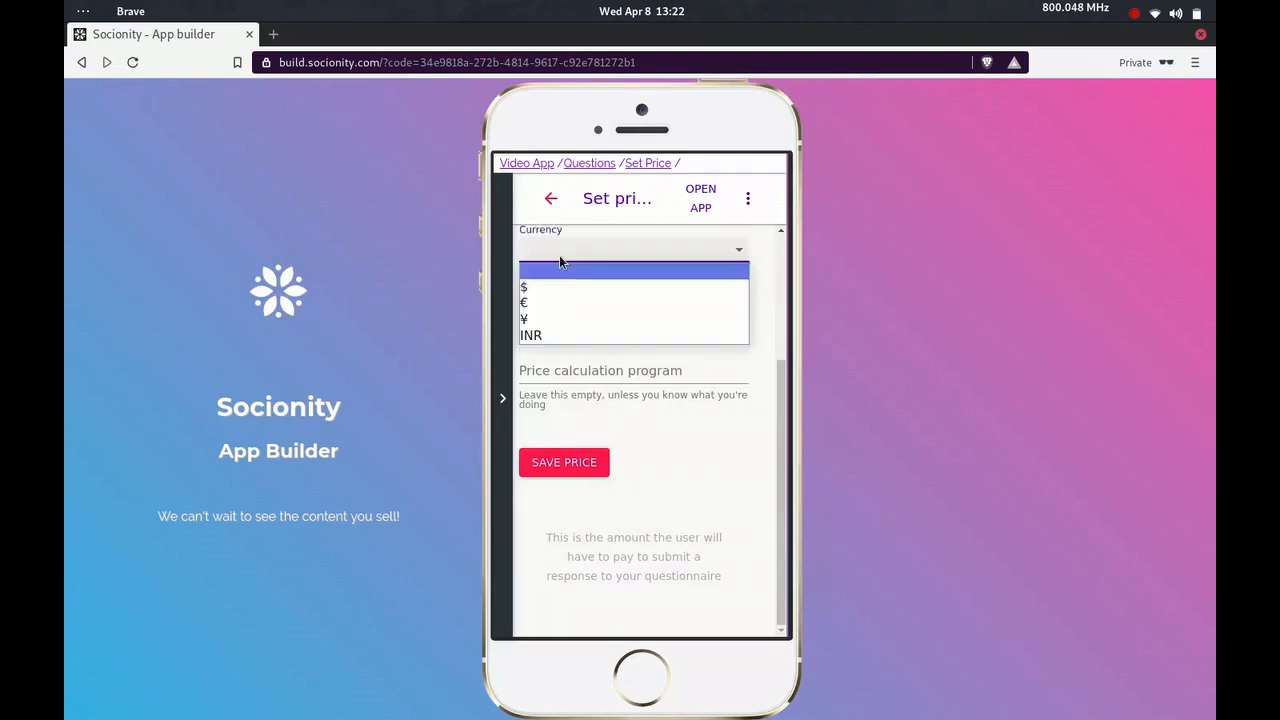
click(543, 334)
click(567, 312)
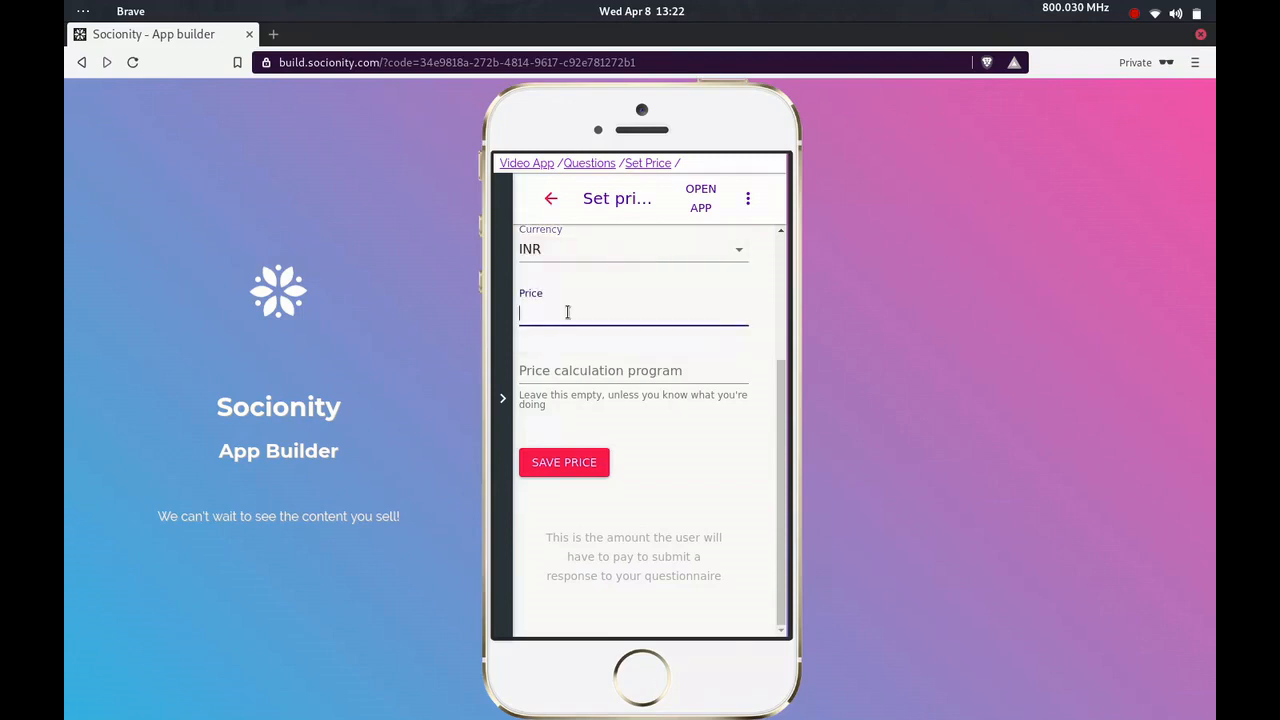
text(20)
click(570, 465)
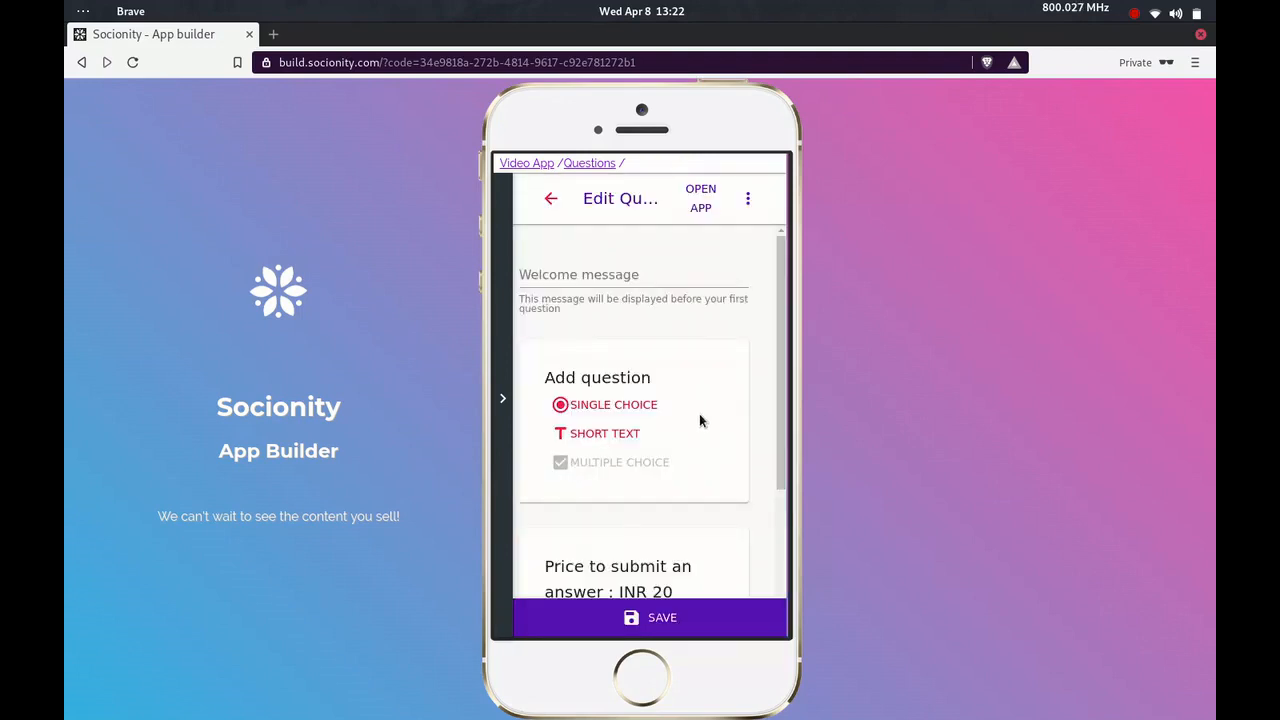
Set the questionnaire's welcome message to "We'll create a plan just for you."
click(582, 275)
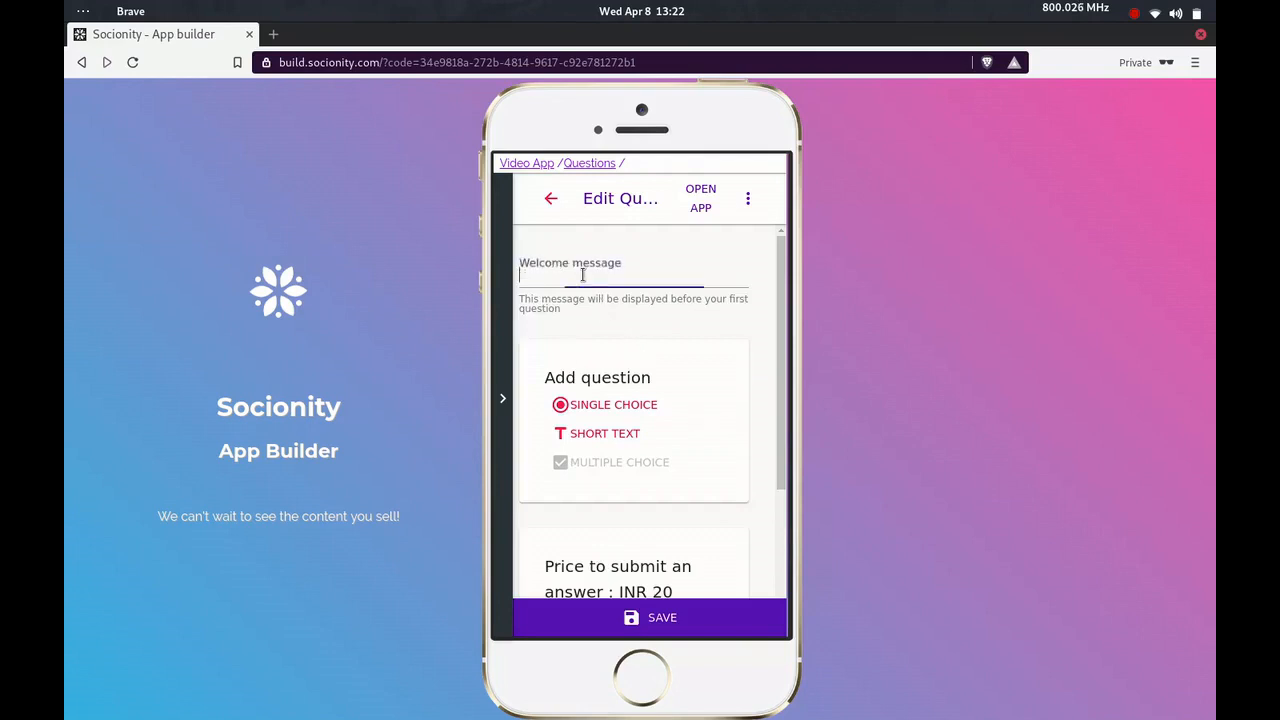
text(We')
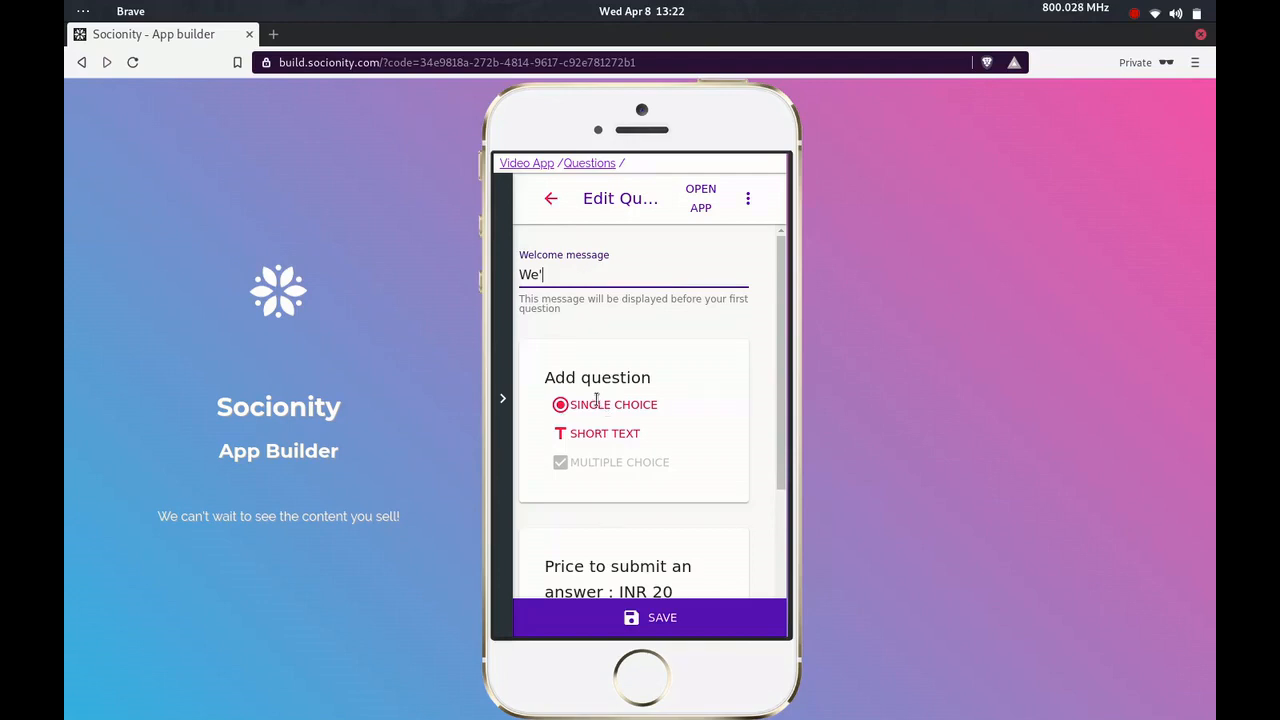
text(ll create a plan just for you.)
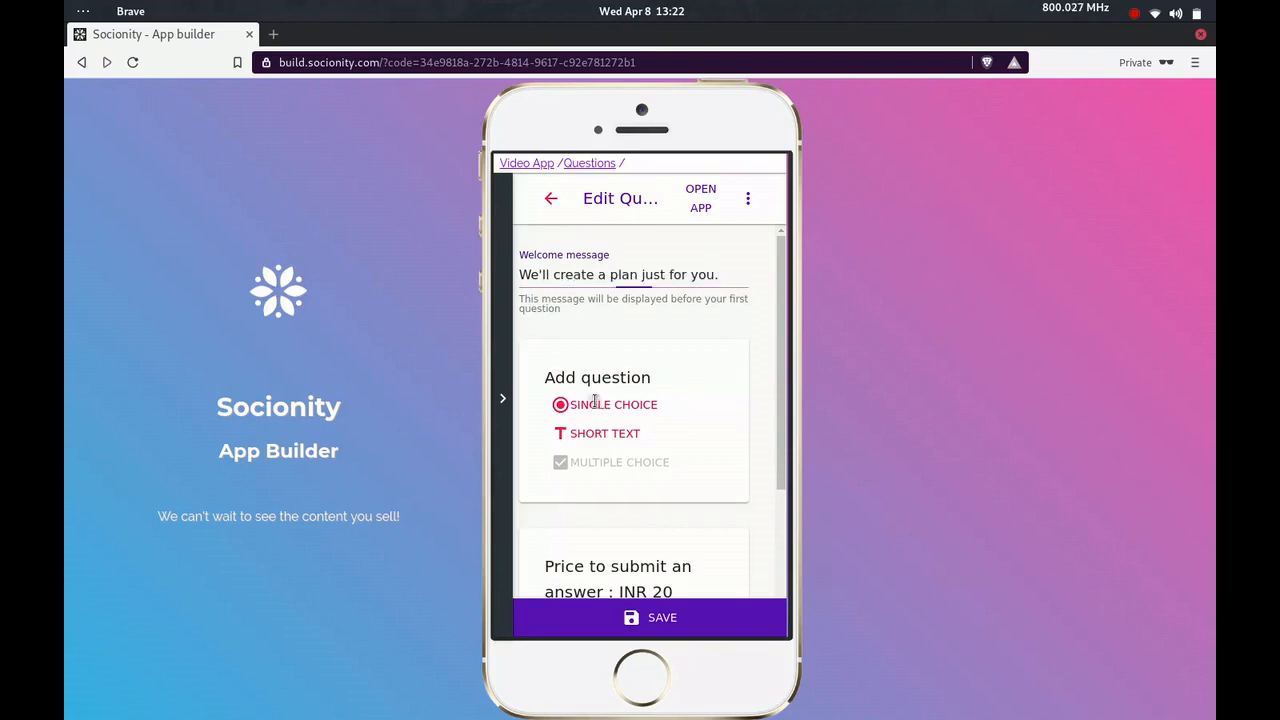
Add a single choice question "What's you r profession?" with the option Manager and the response "Oh awesome!"
click(597, 405)
click(591, 471)
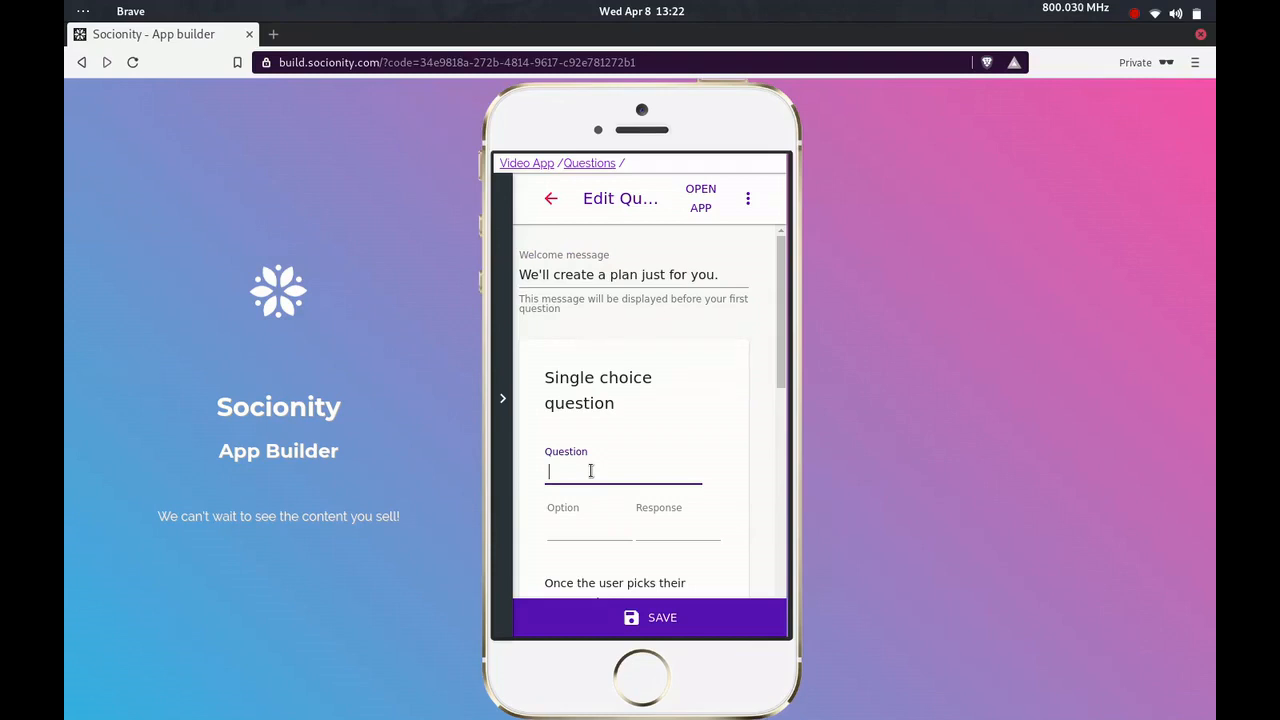
text(What's you r profession?)
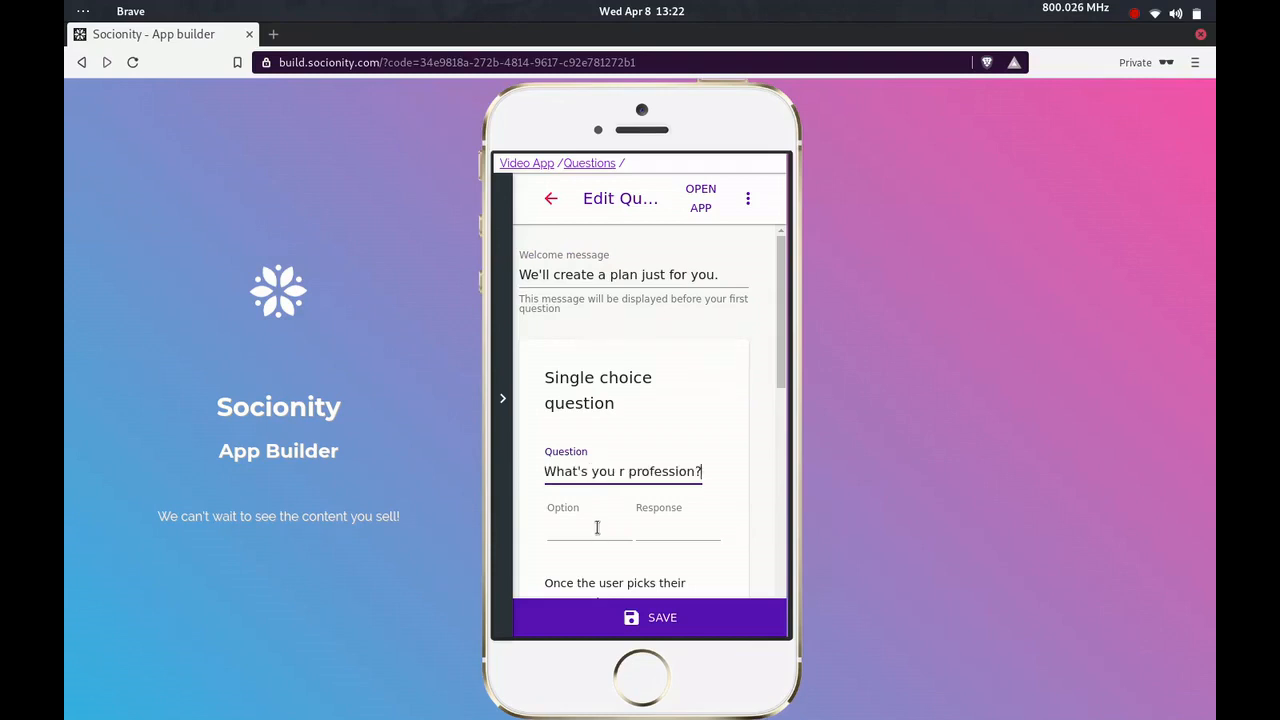
click(597, 527)
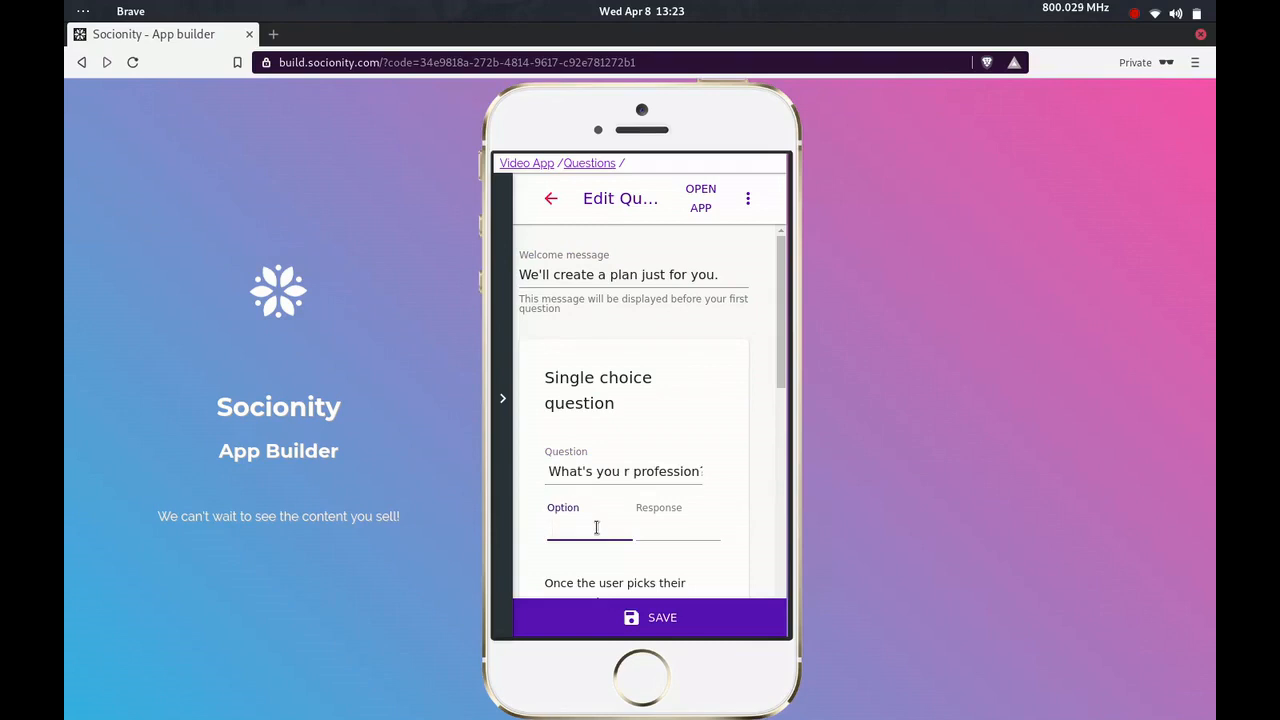
text(Manager)
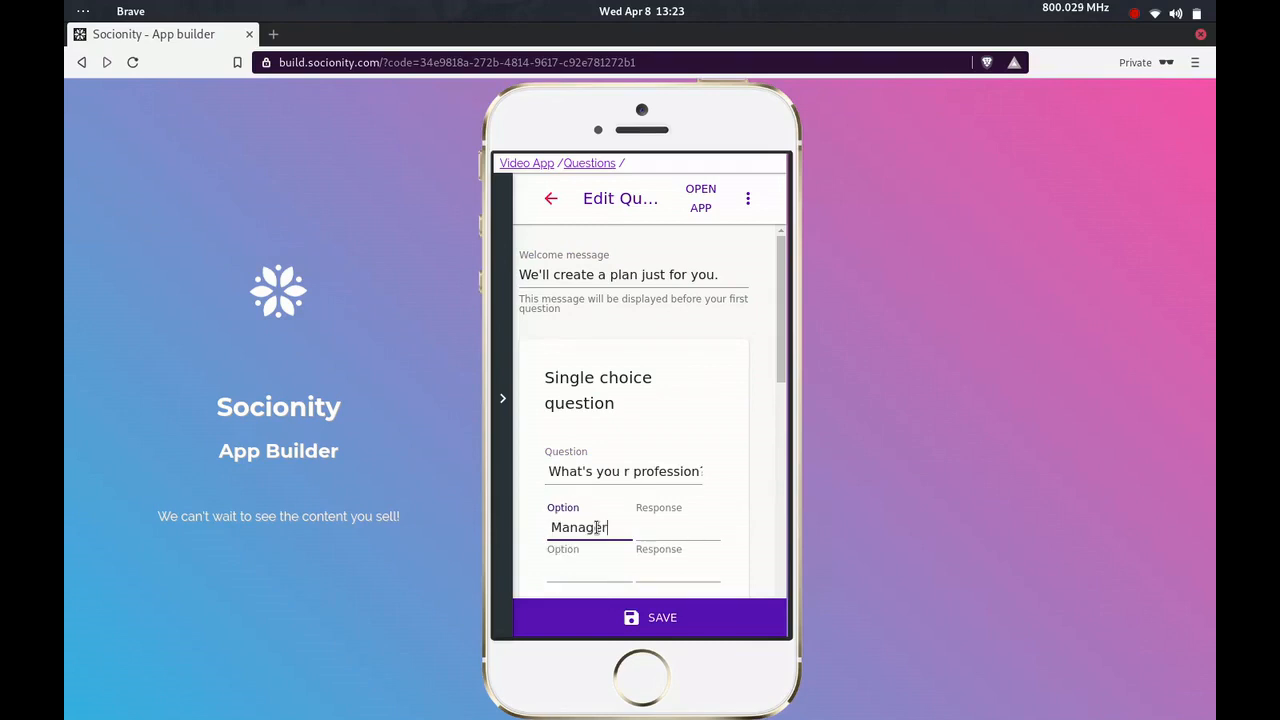
click(662, 527)
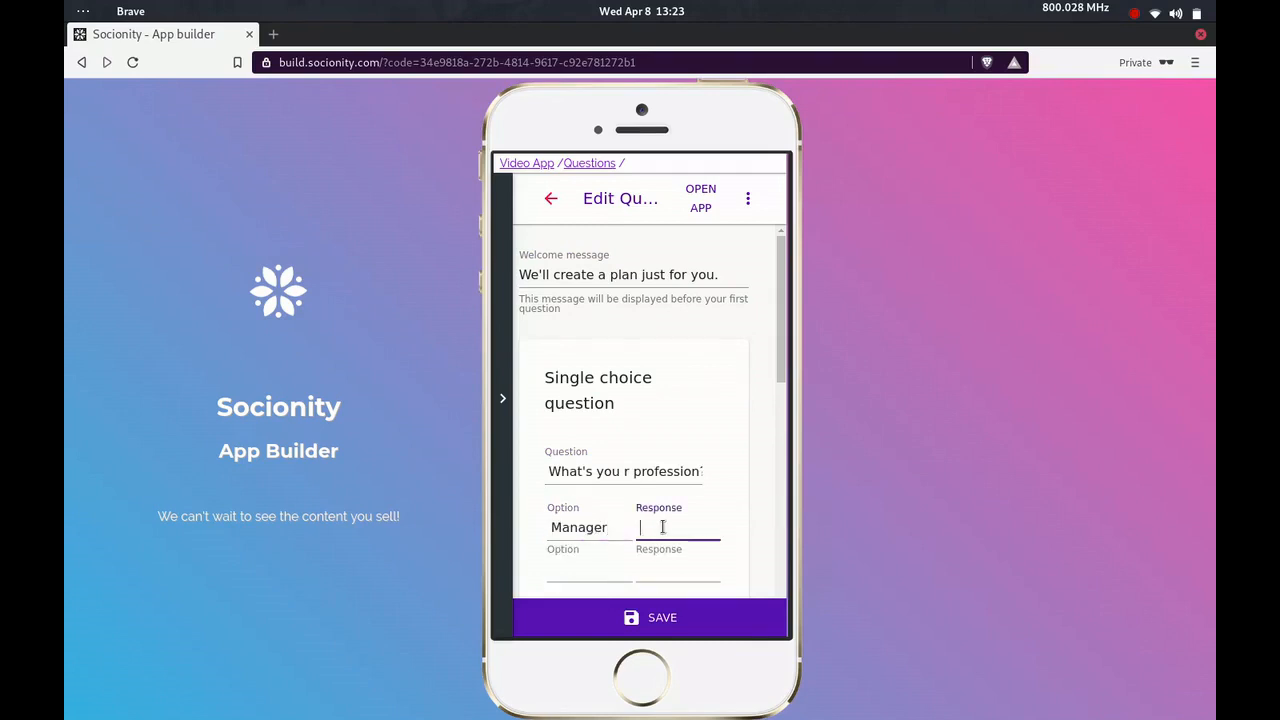
text(Oh awesome!)
Add a second option, Software Engineer, with the response "Wow!" to the profession question
click(564, 568)
scroll(621, 551, down, 1)
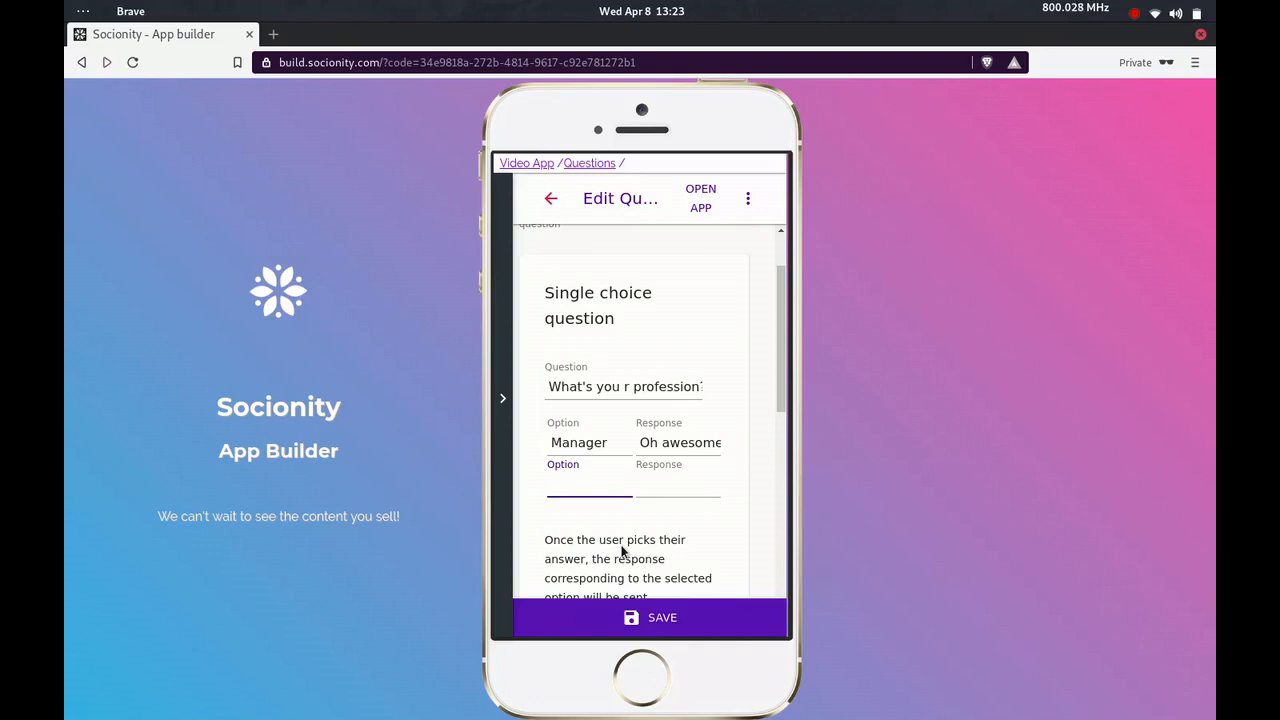
text(Software)
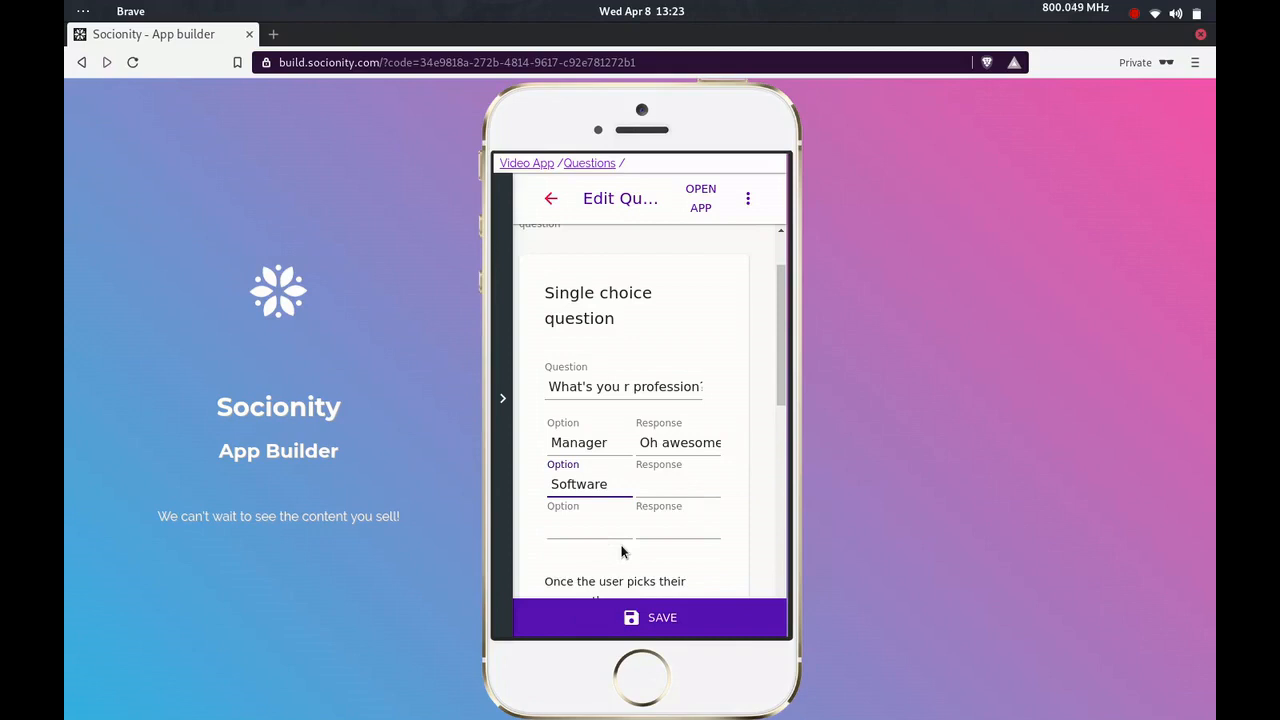
text( Engineer)
click(677, 483)
text(Wow!)
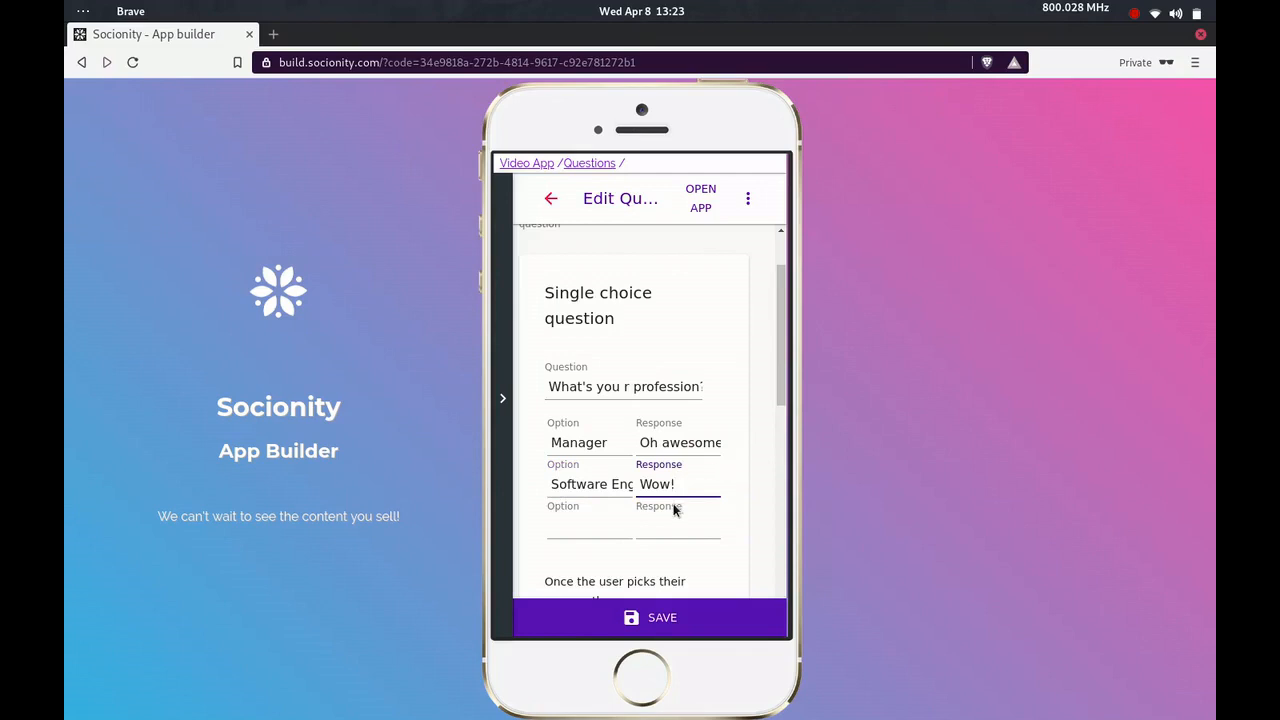
Add a short text question "What's your name?" without a response and save the questionnaire
scroll(673, 510, down, 5)
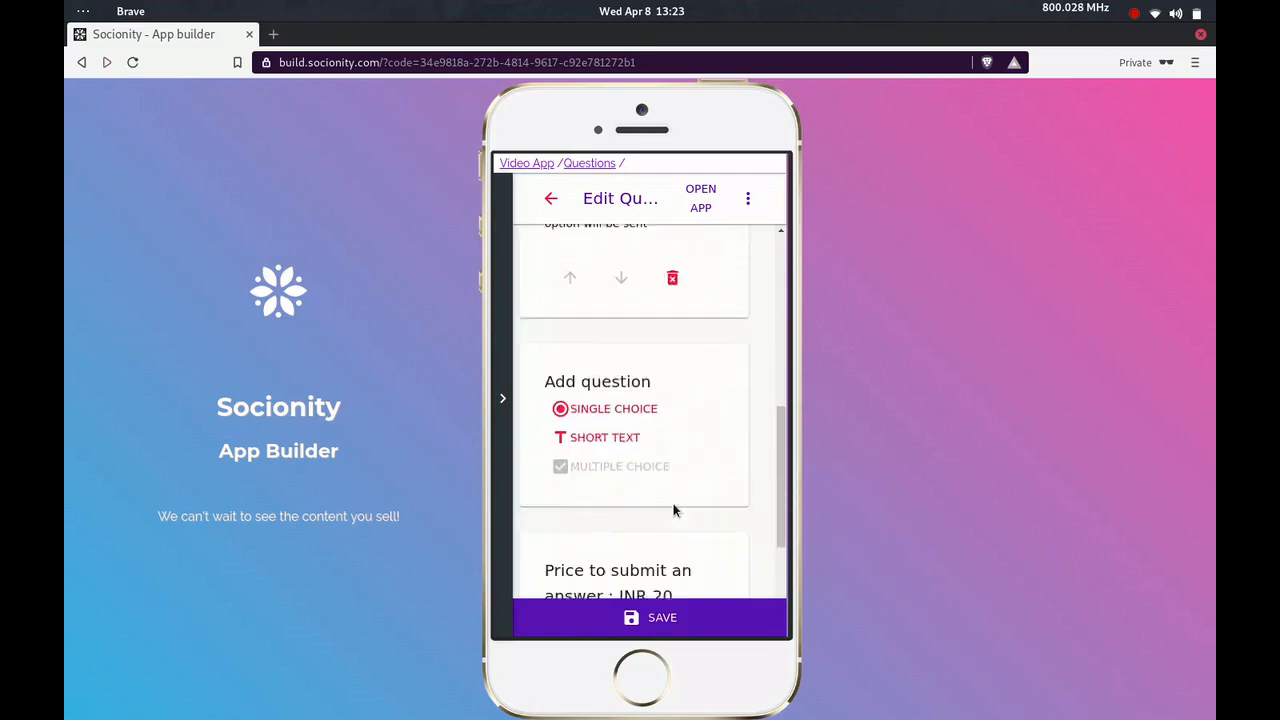
scroll(660, 490, down, 1)
click(610, 391)
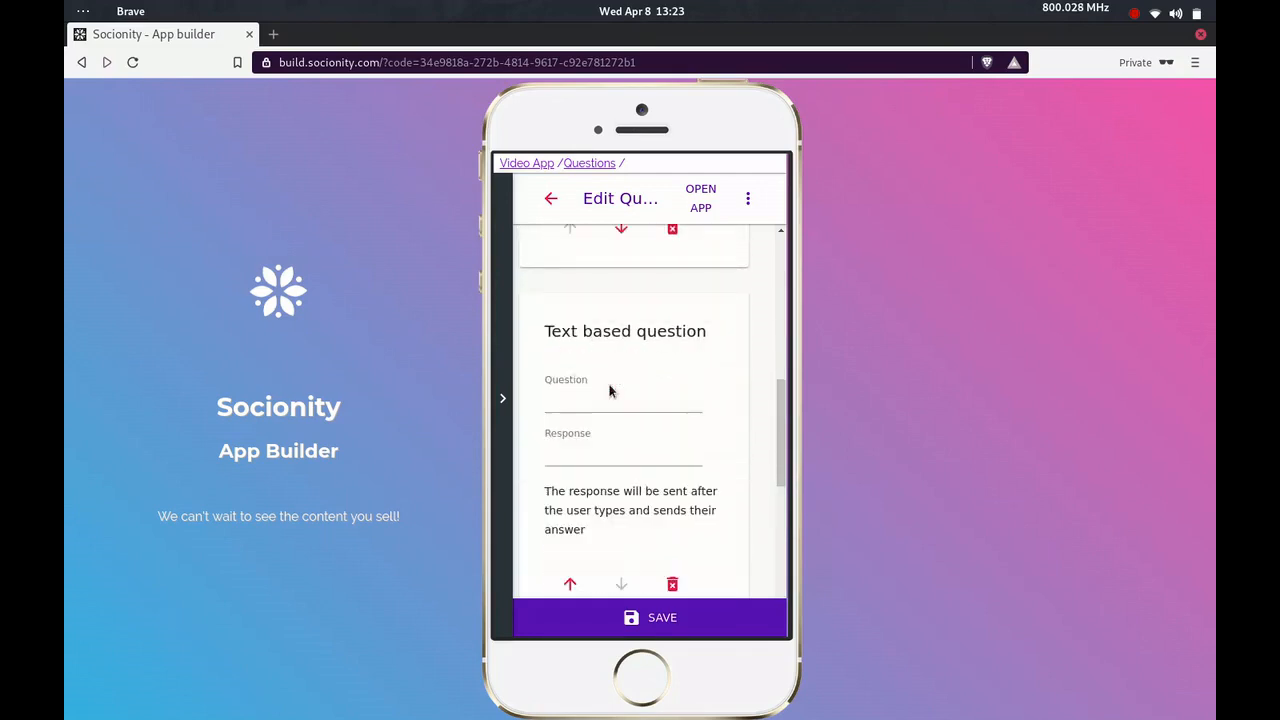
click(588, 397)
text(W)
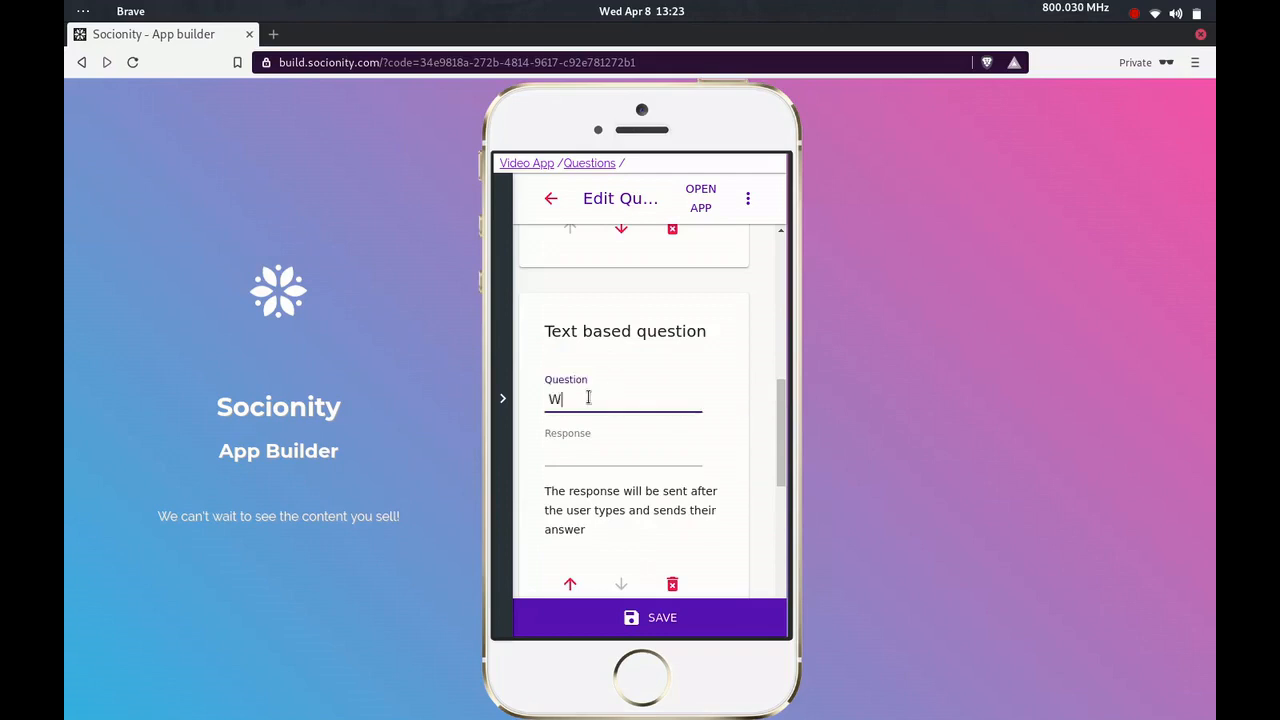
text(hat's your name?)
click(660, 622)
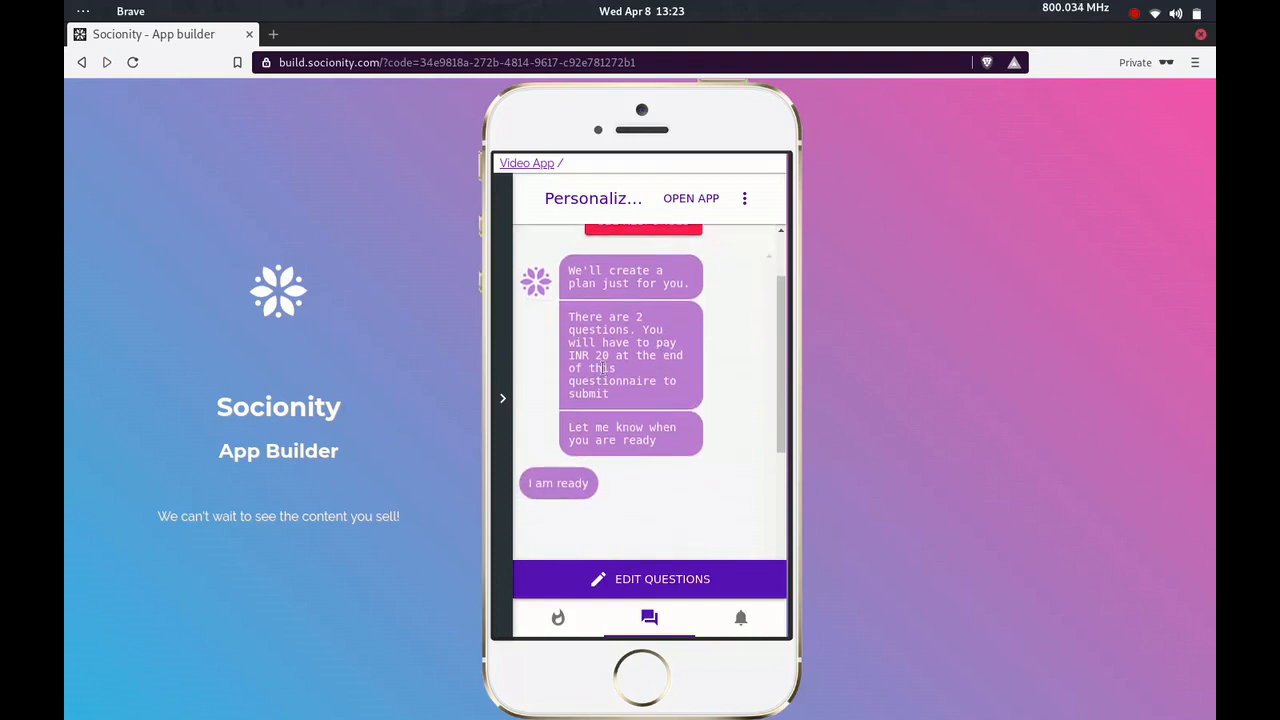
Open the app's publish page from the questionnaire preview, accept its tips and look over the page
scroll(614, 443, up, 1)
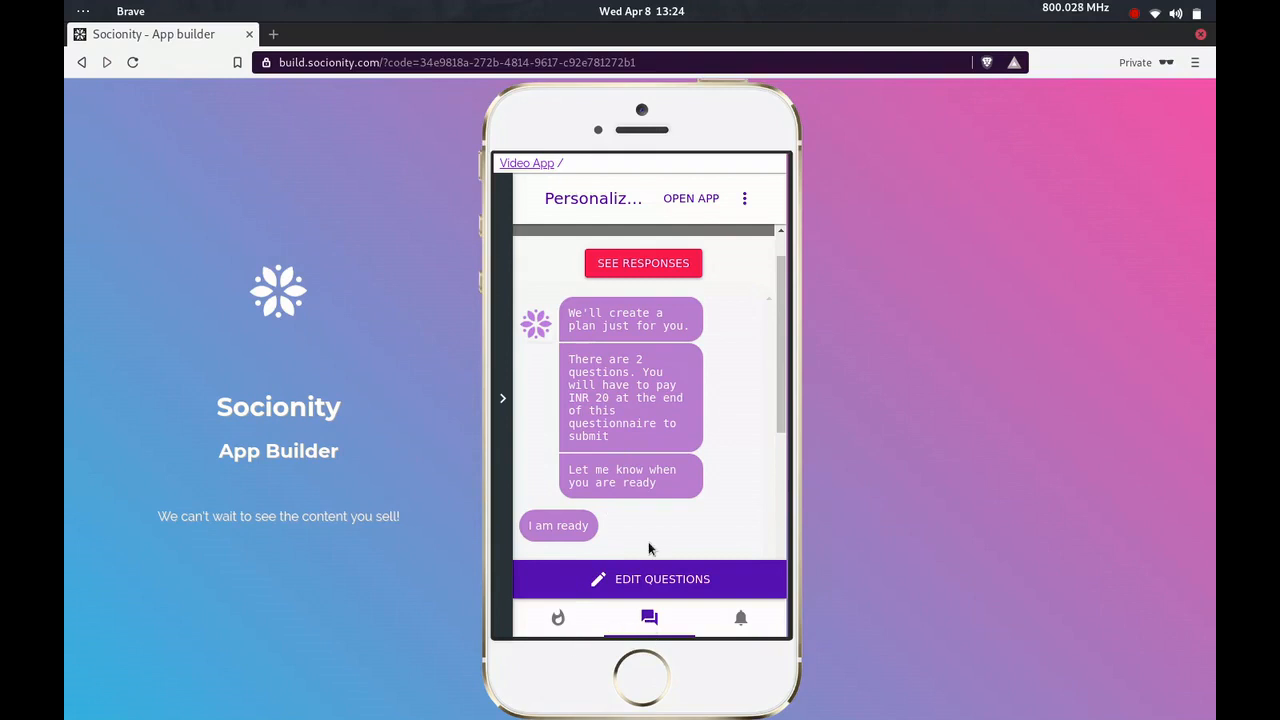
click(692, 200)
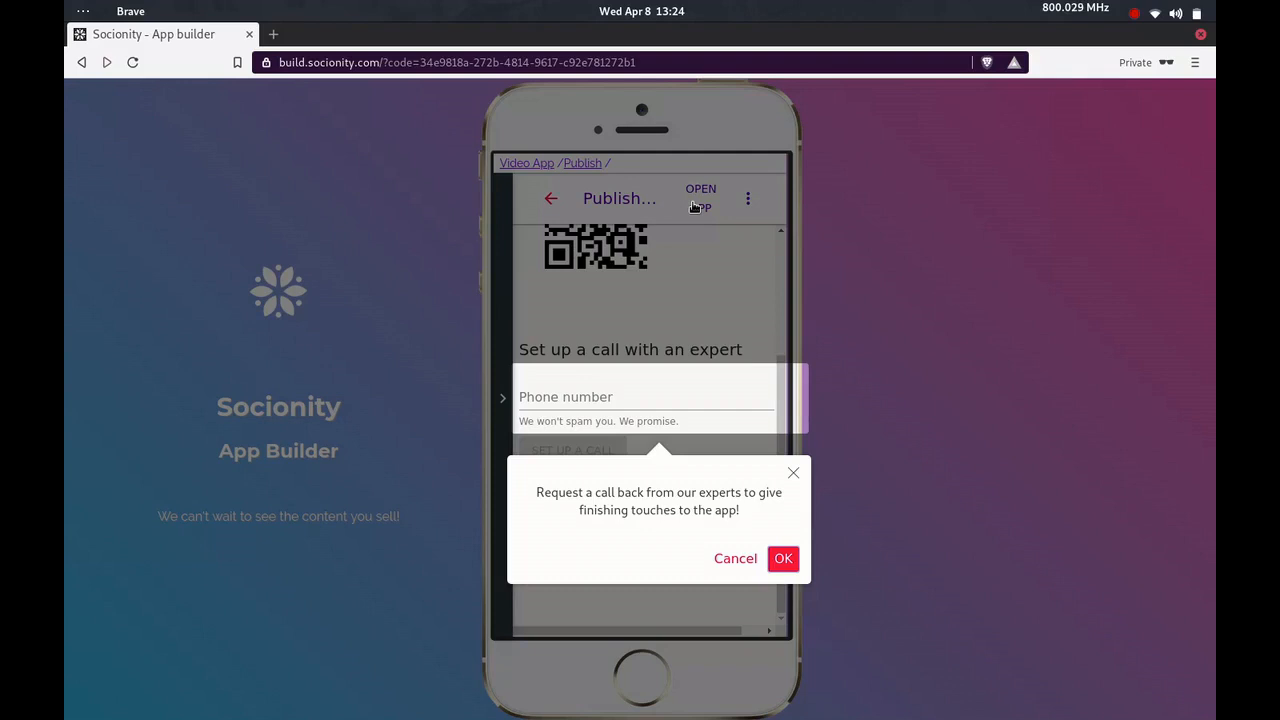
click(783, 557)
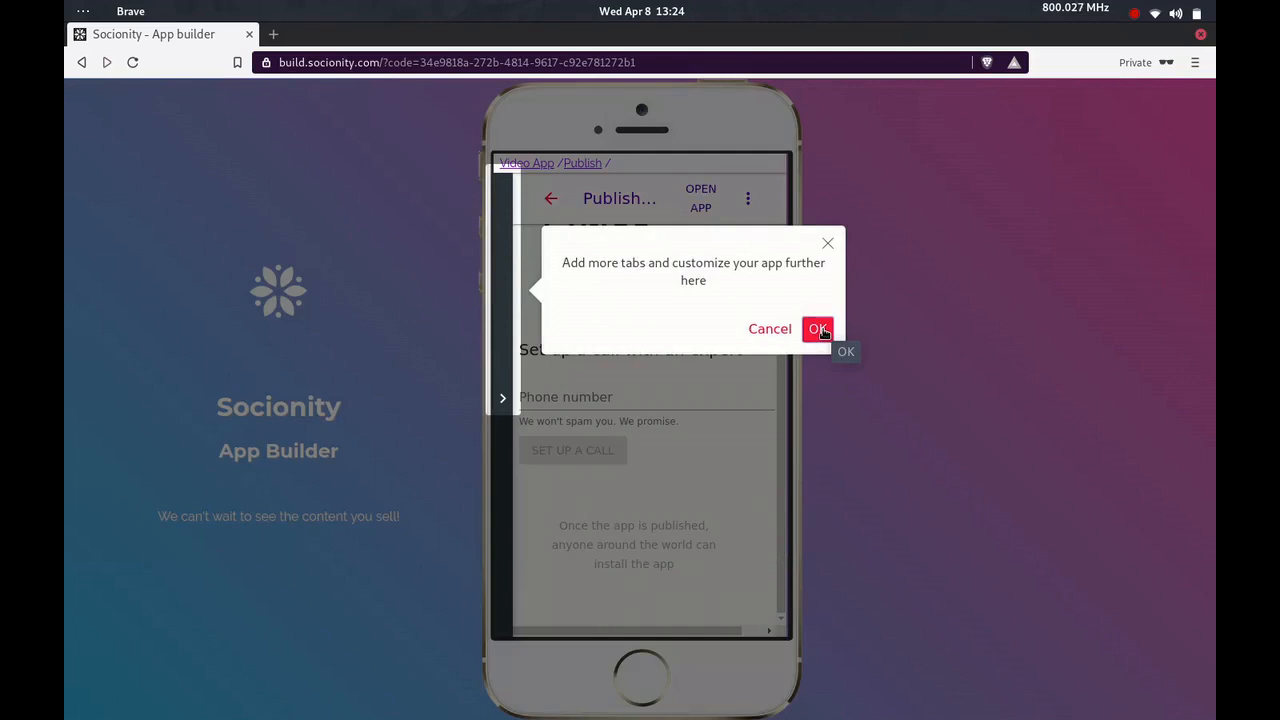
click(818, 330)
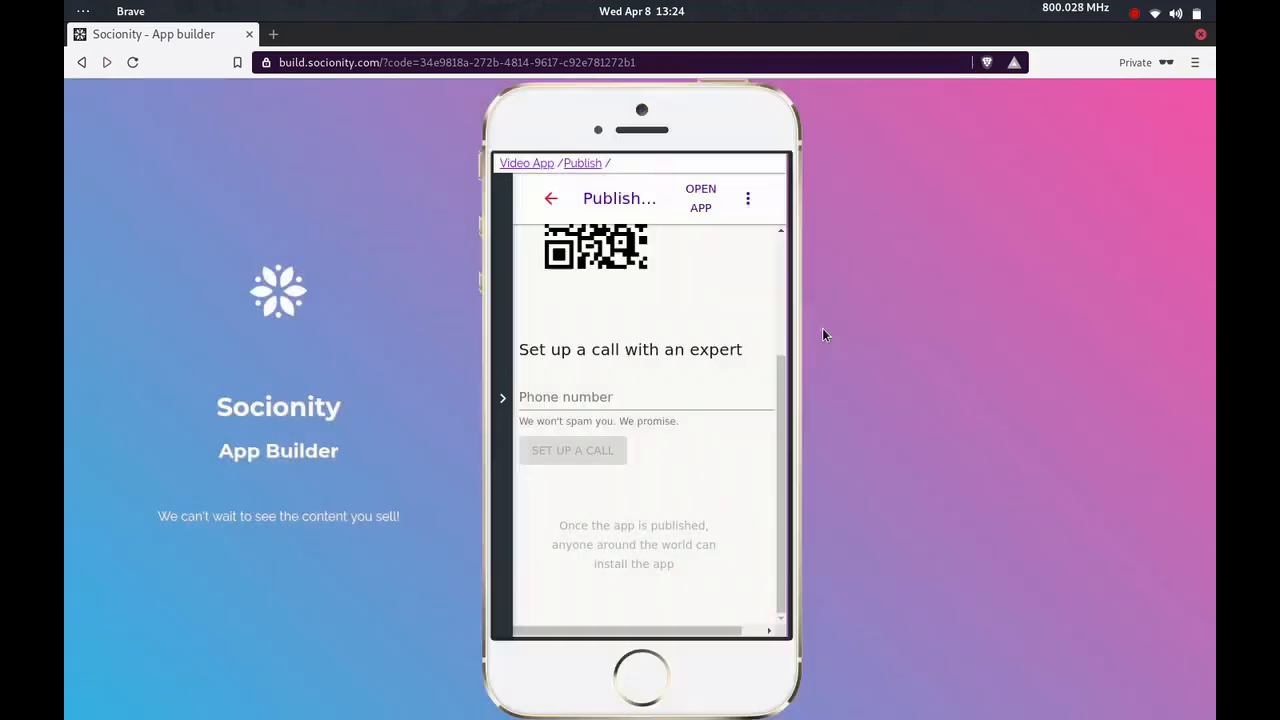
scroll(718, 418, up, 1)
scroll(718, 418, up, 3)
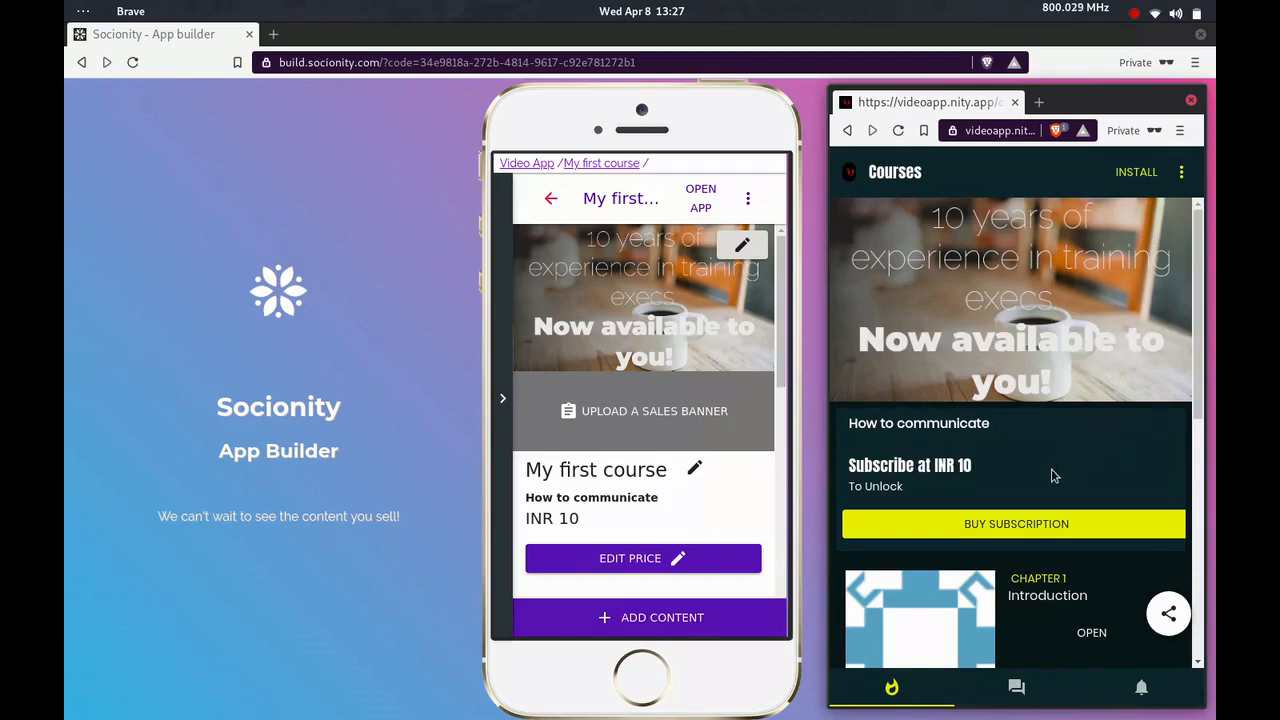
Switch to the live Video App and test chapter access by opening Chapter 1 and trying the locked Chapter 2, dismissing the notice
scroll(1051, 476, down, 3)
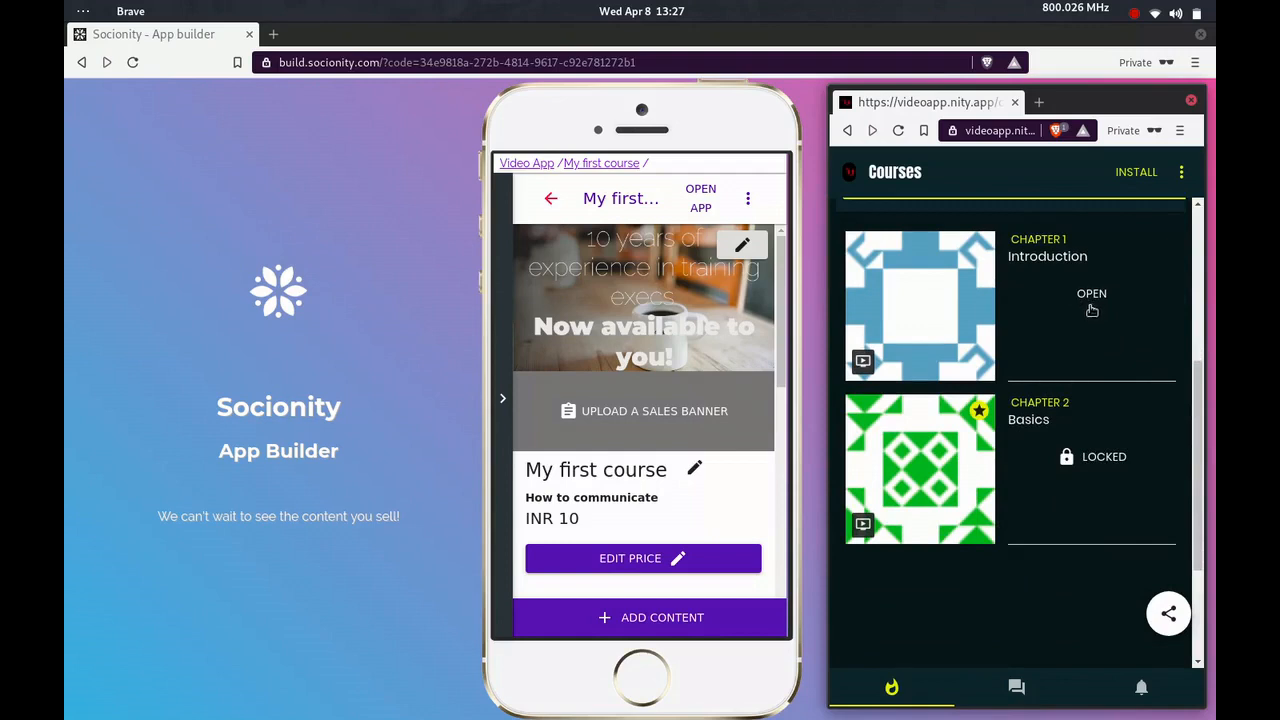
click(1093, 305)
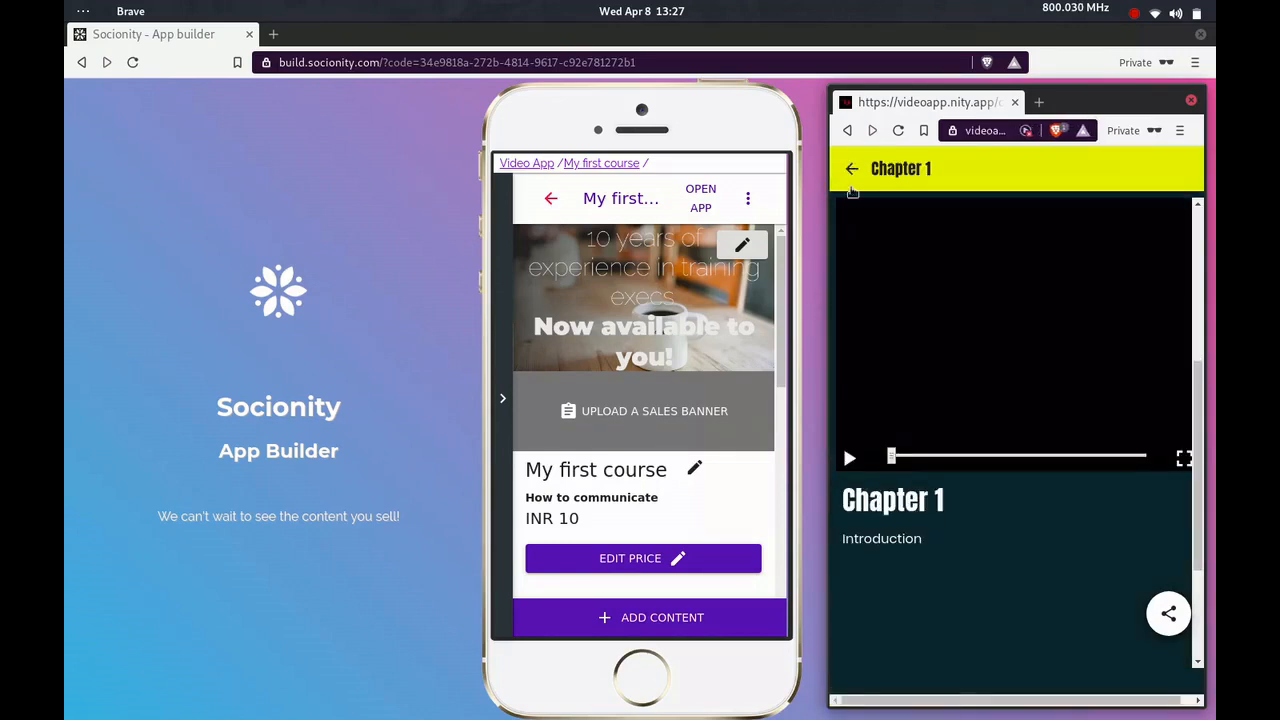
click(851, 171)
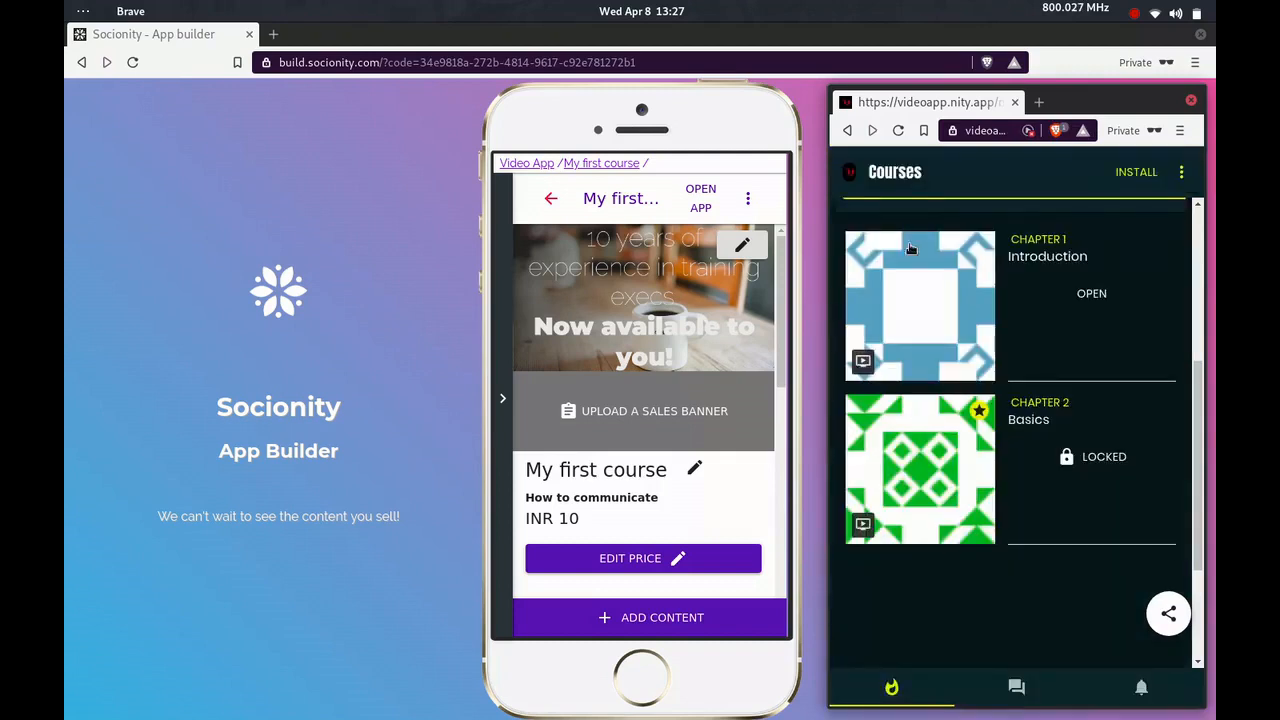
click(1085, 468)
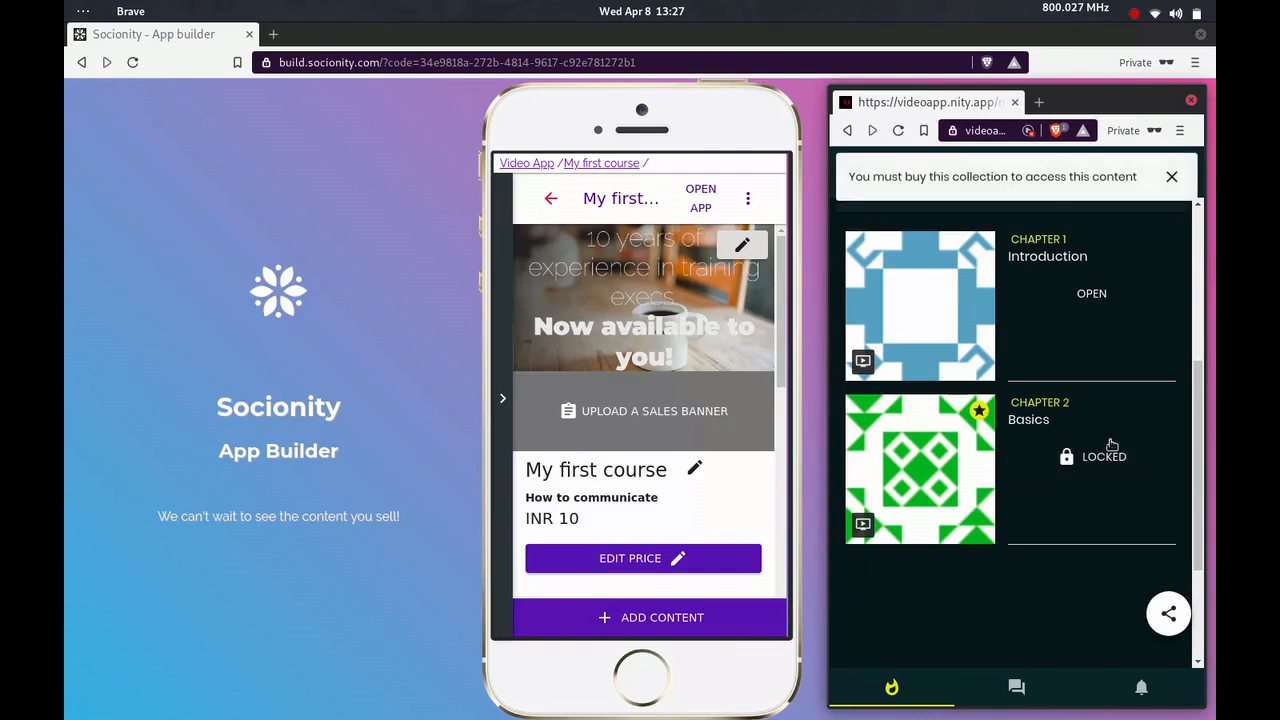
click(1172, 178)
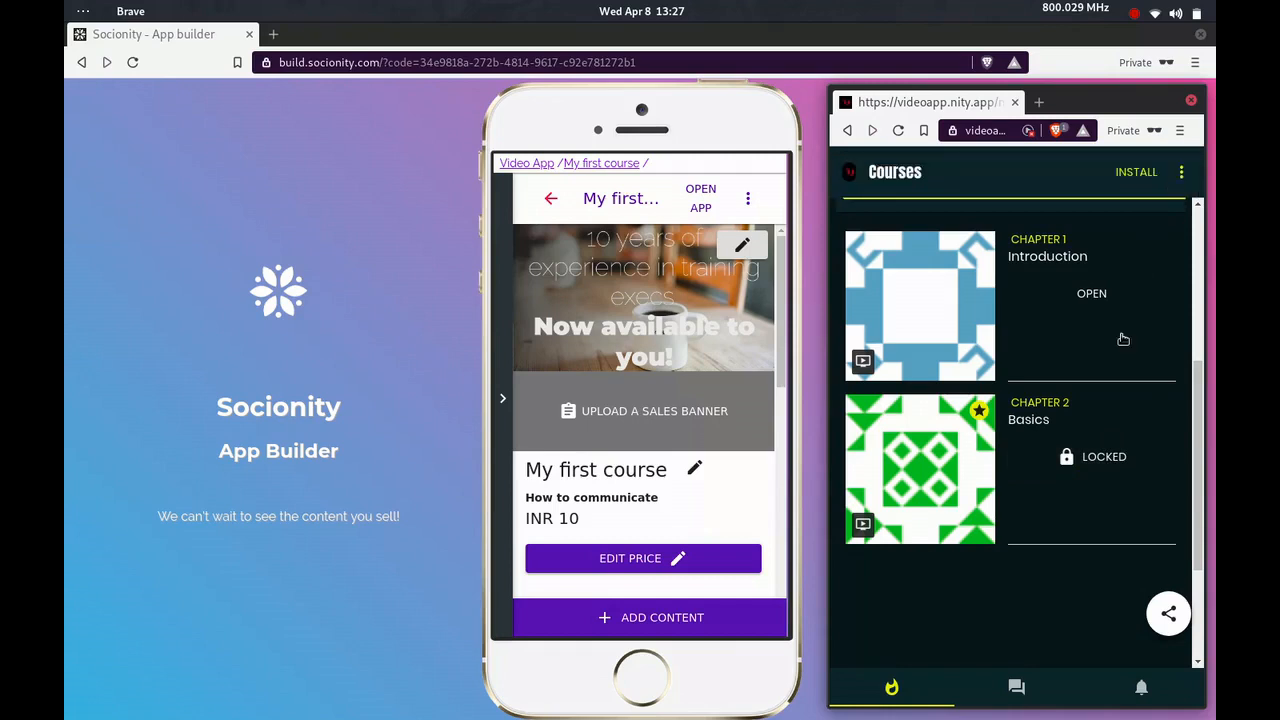
Buy the course subscription in the live app with the INR 10 "1 day Access Pass" and check Chapter 2's access
scroll(1123, 347, up, 2)
scroll(1123, 347, up, 1)
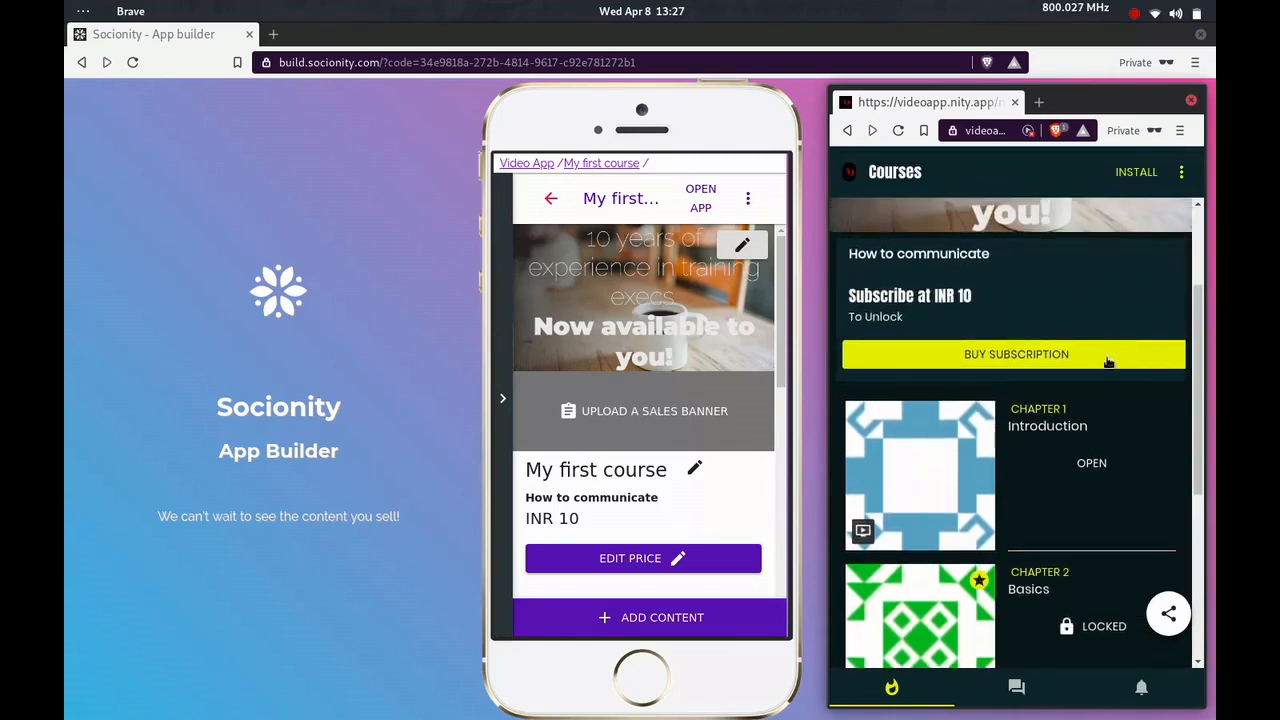
click(1108, 362)
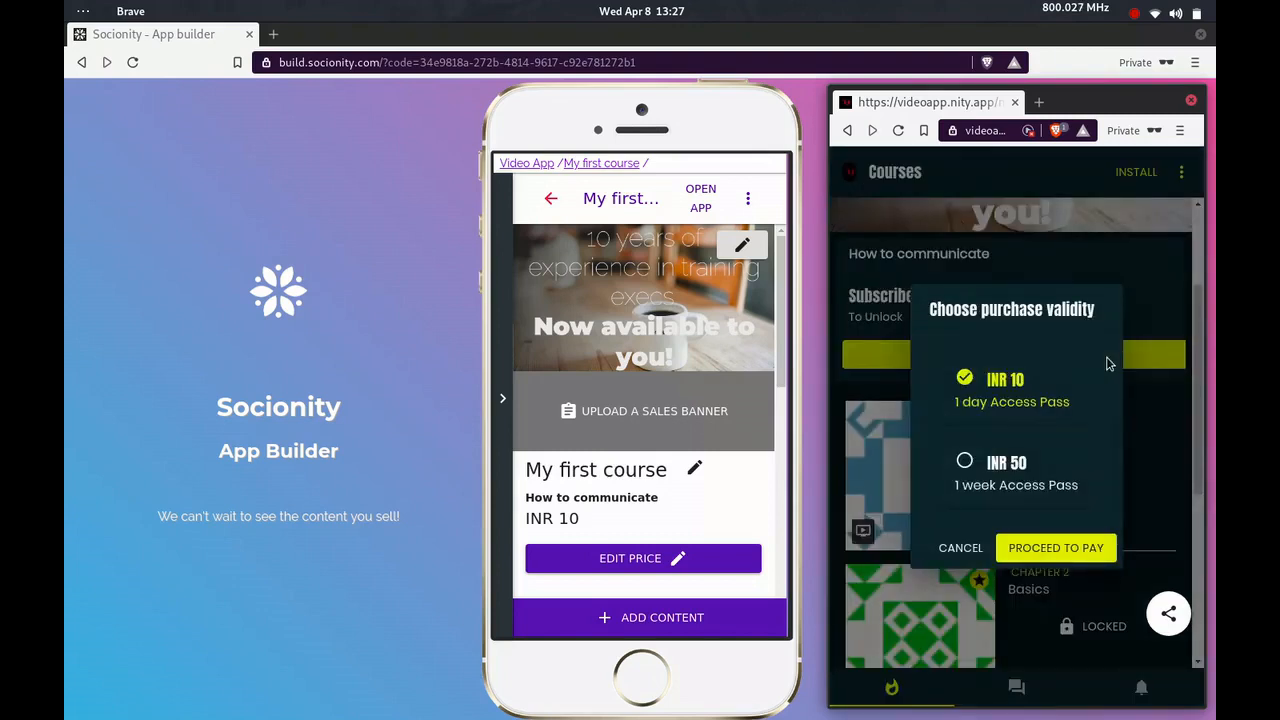
click(1063, 547)
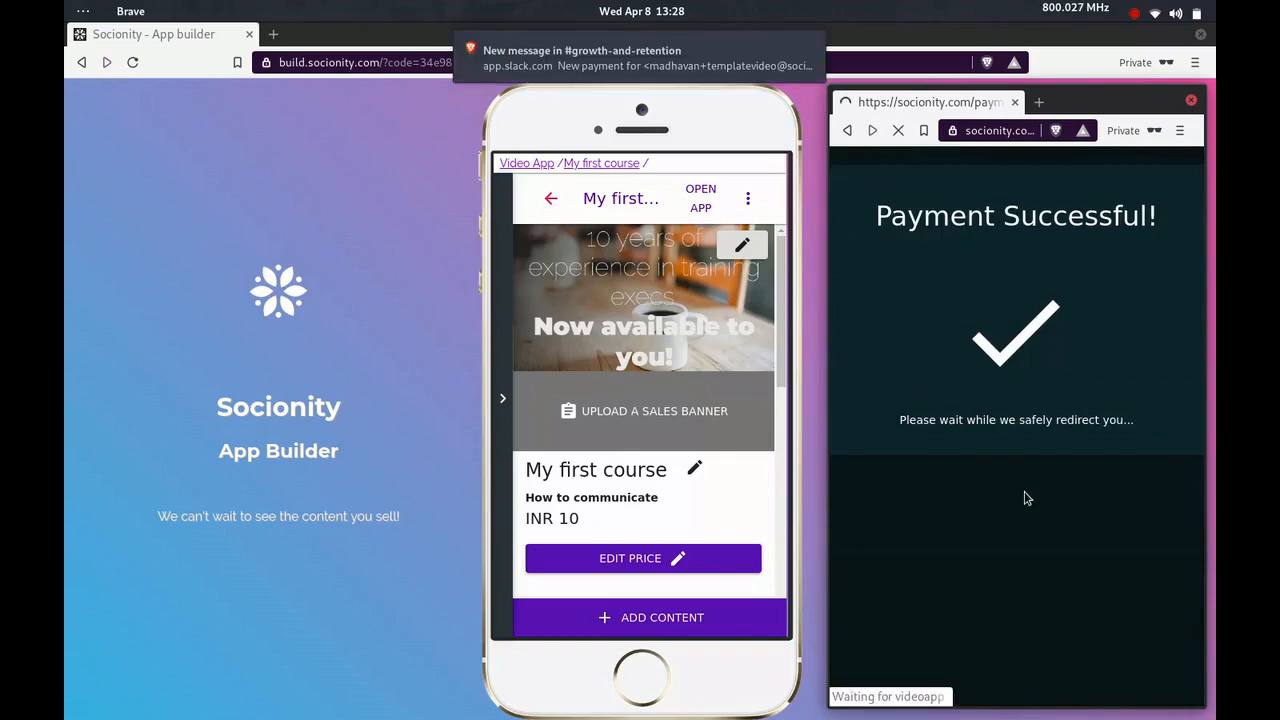
mouse_move(690, 75)
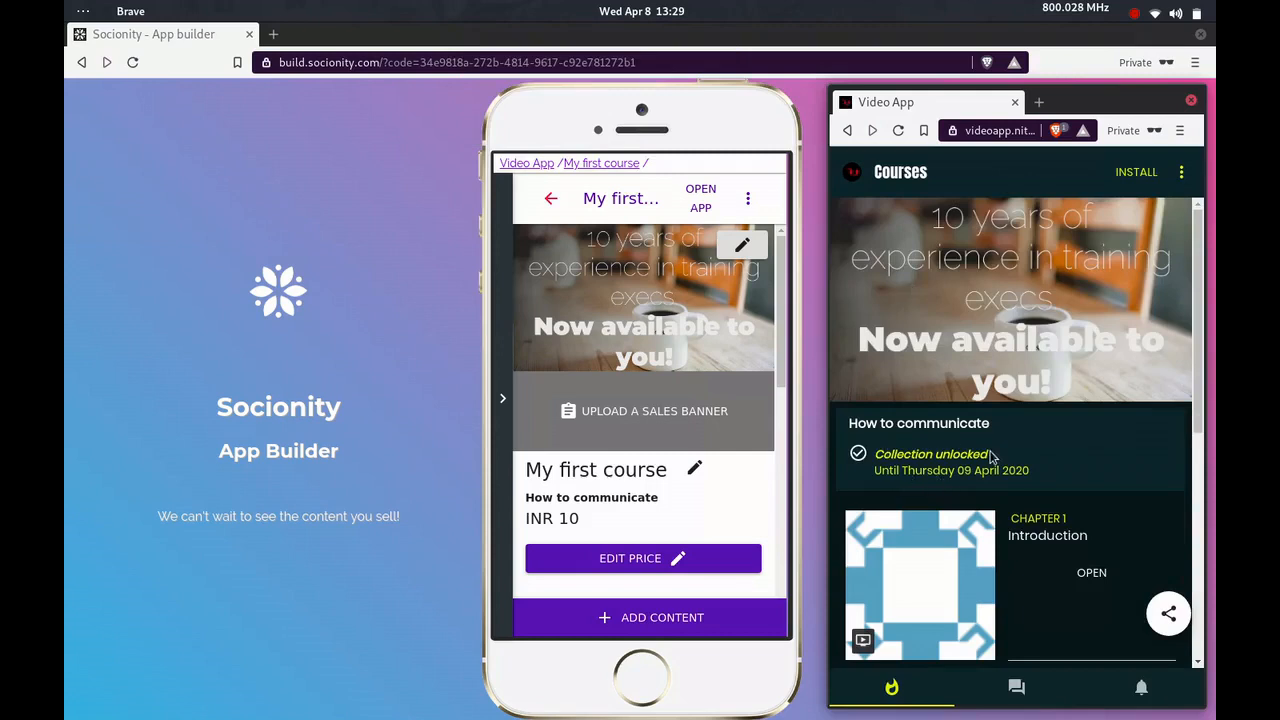
scroll(995, 455, down, 5)
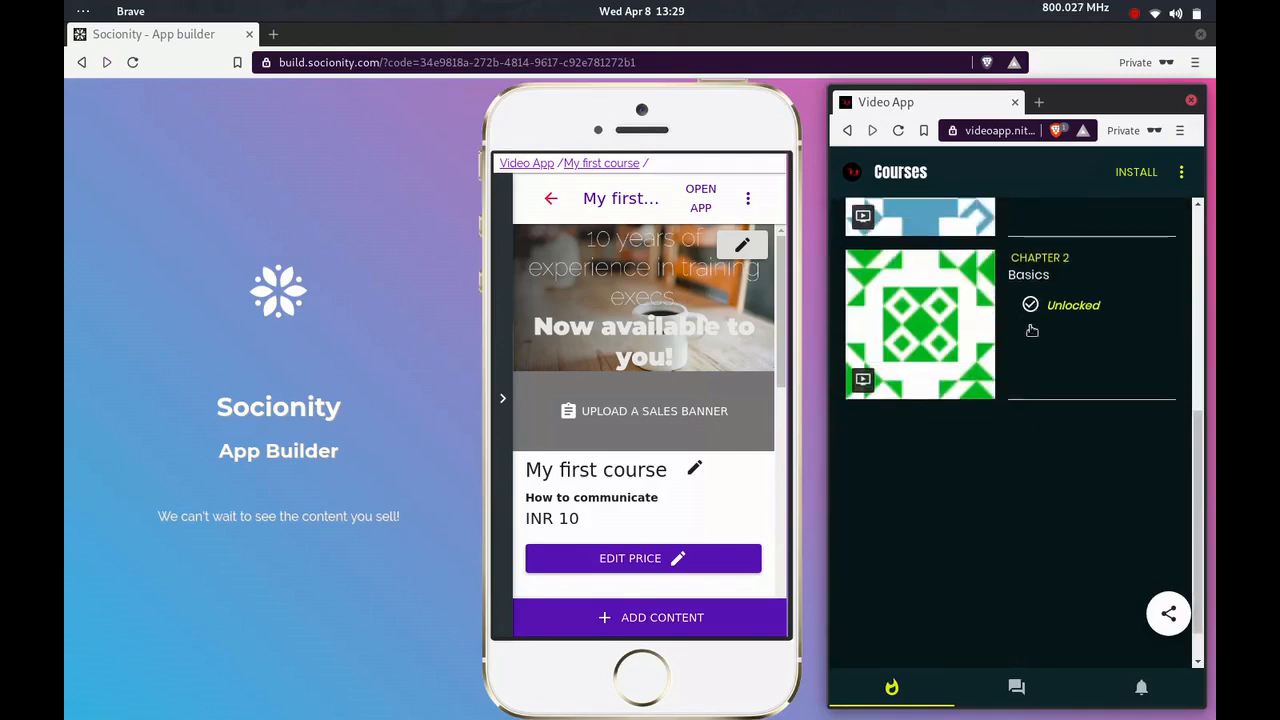
Open the unlocked Chapter 2 video in the live app, return to the course list and review the purchased collection
scroll(1055, 293, up, 3)
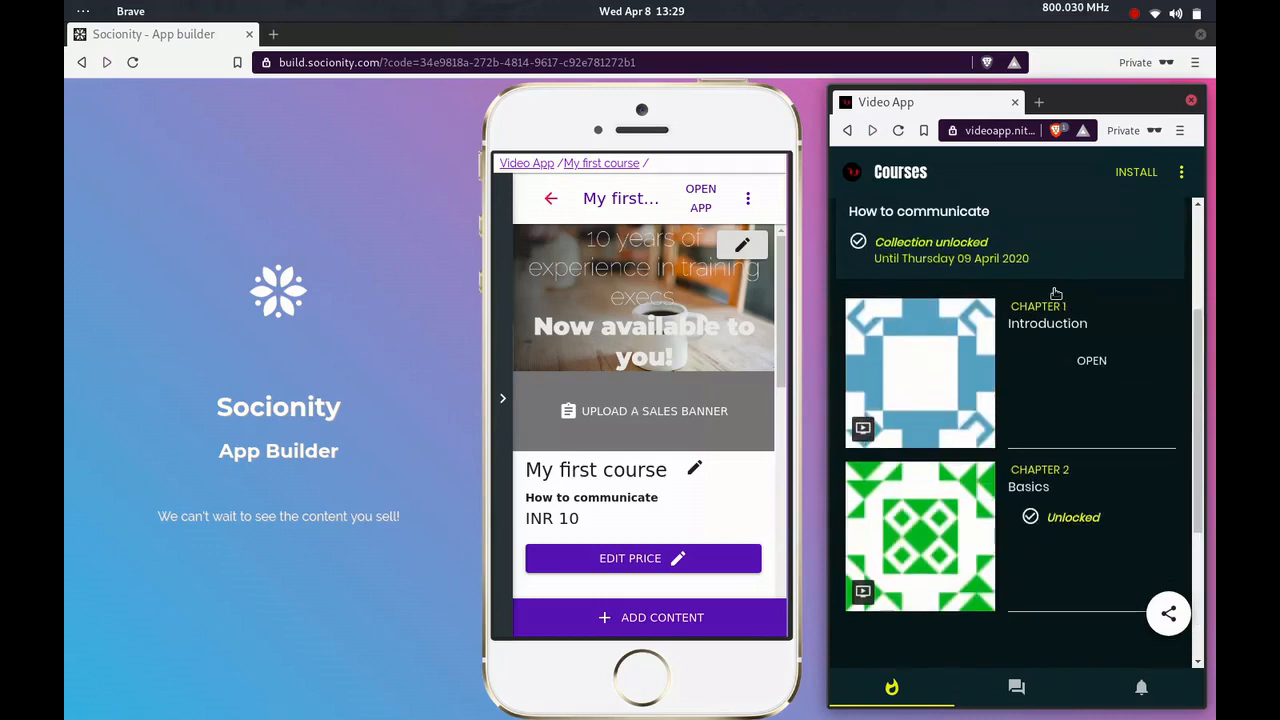
click(1012, 487)
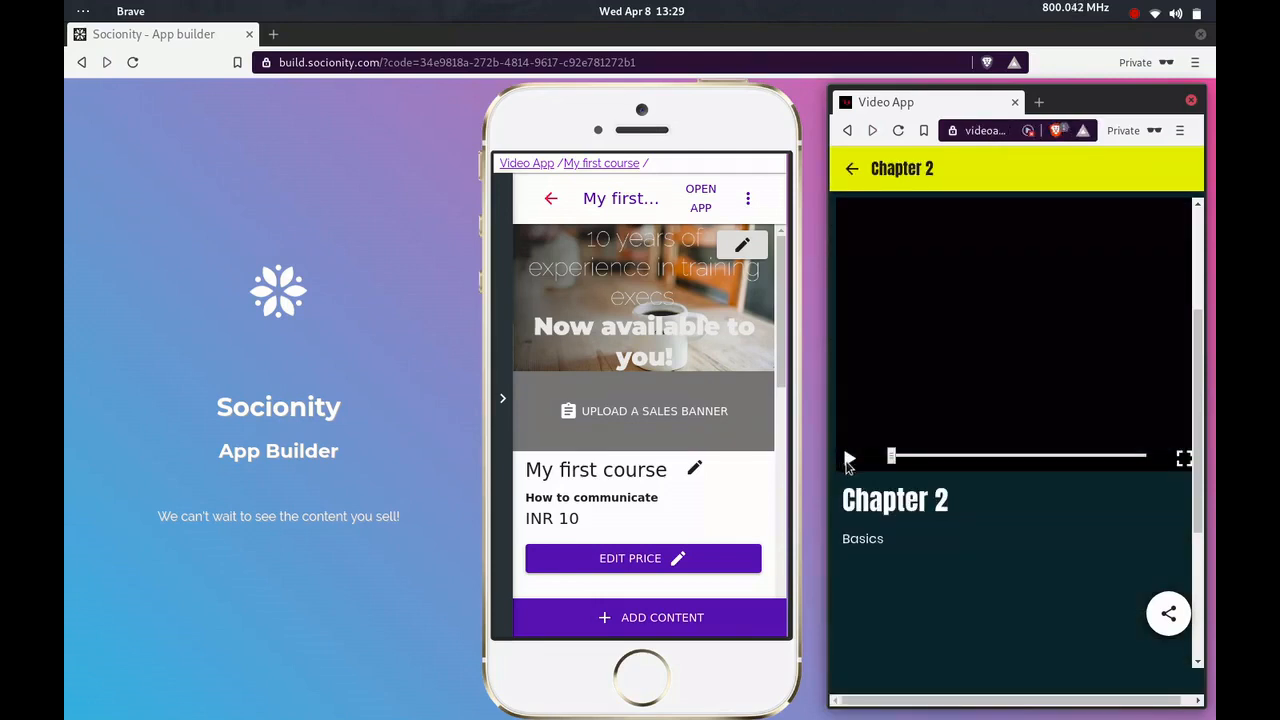
click(851, 170)
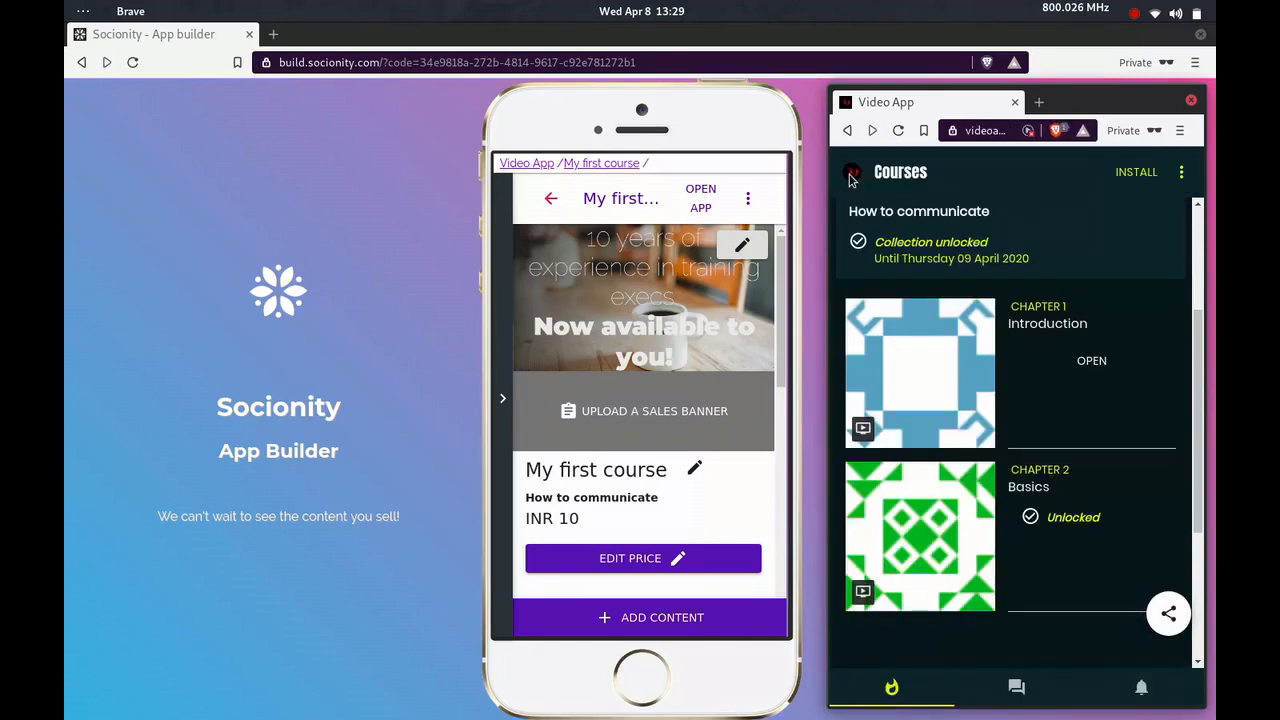
scroll(1001, 346, up, 3)
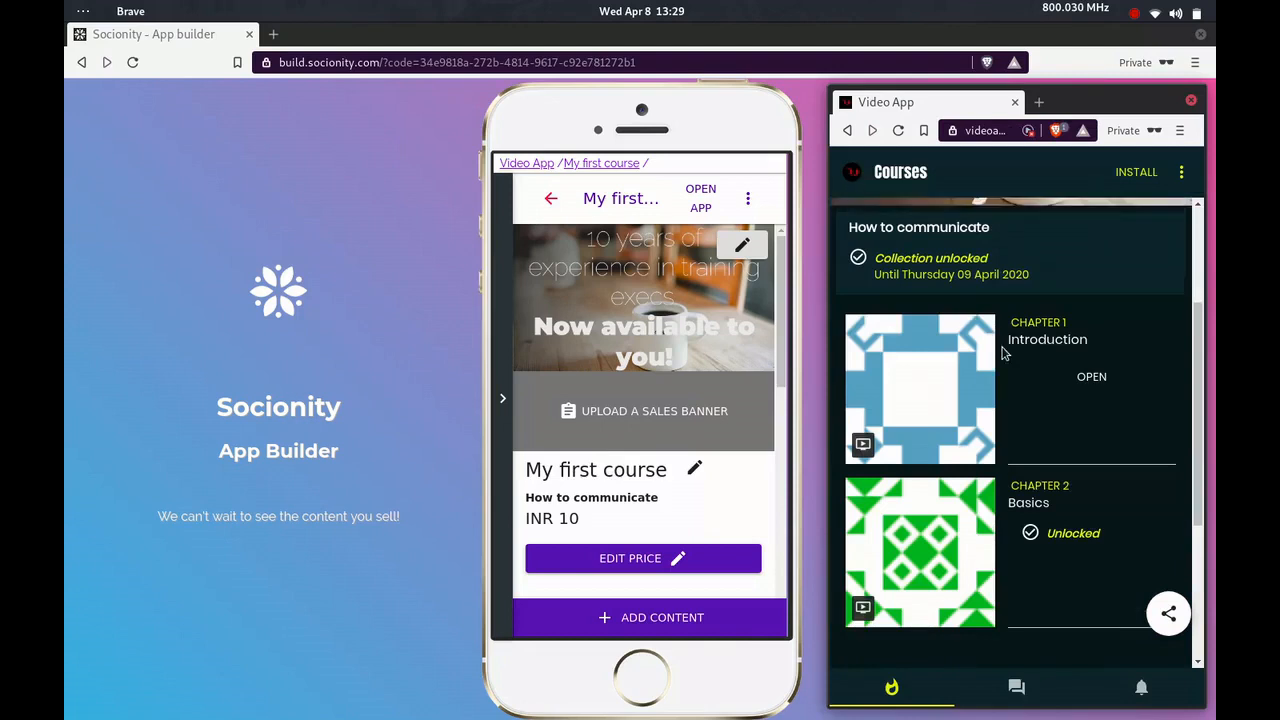
scroll(1001, 346, down, 3)
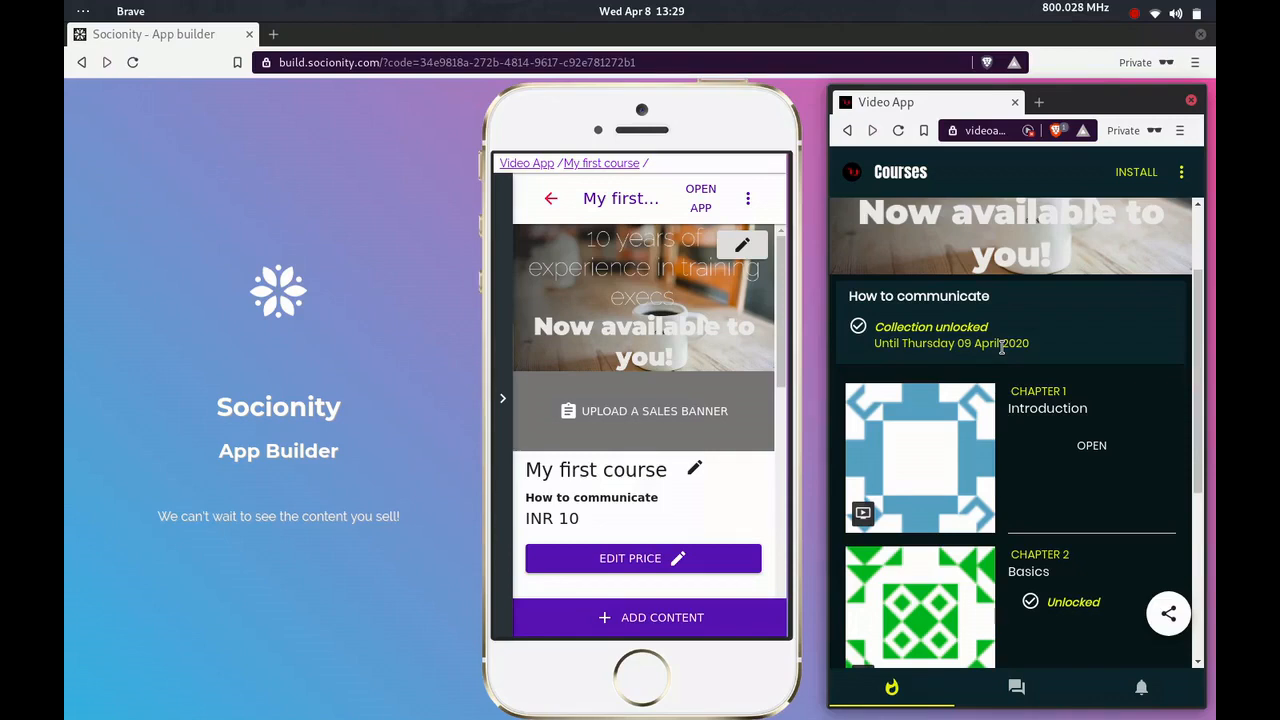
scroll(1056, 428, down, 3)
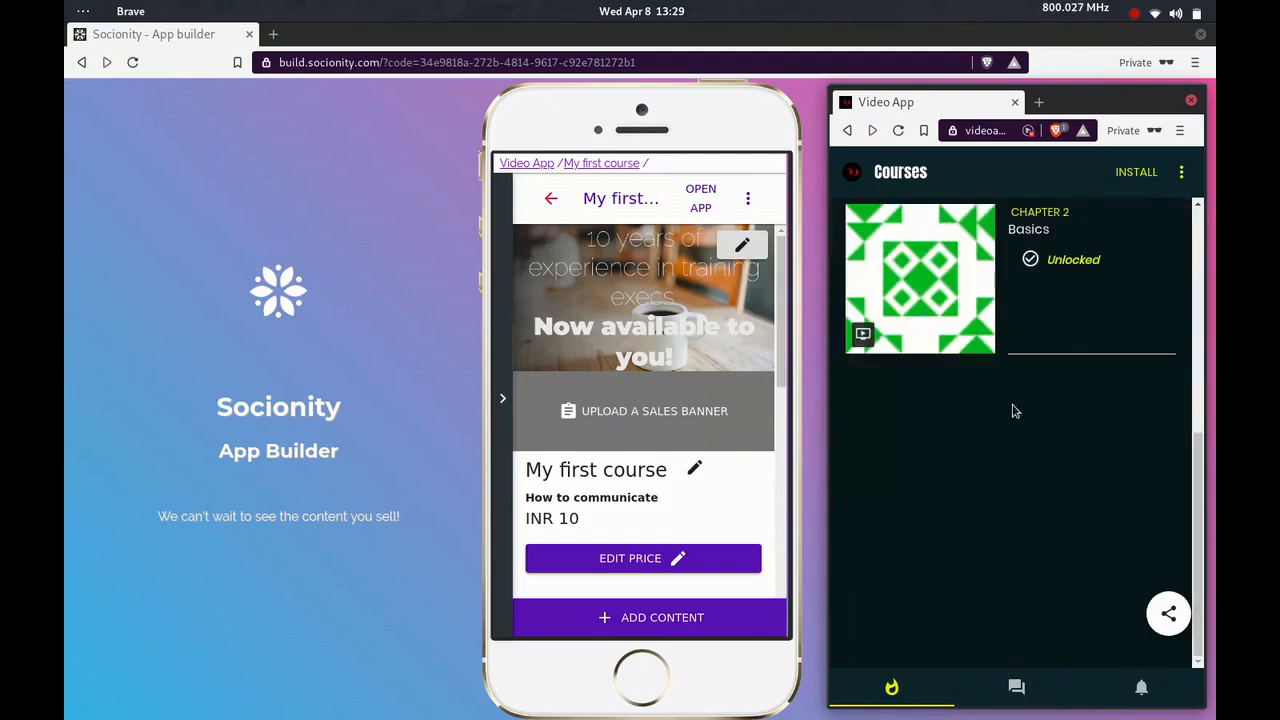
scroll(1004, 388, up, 3)
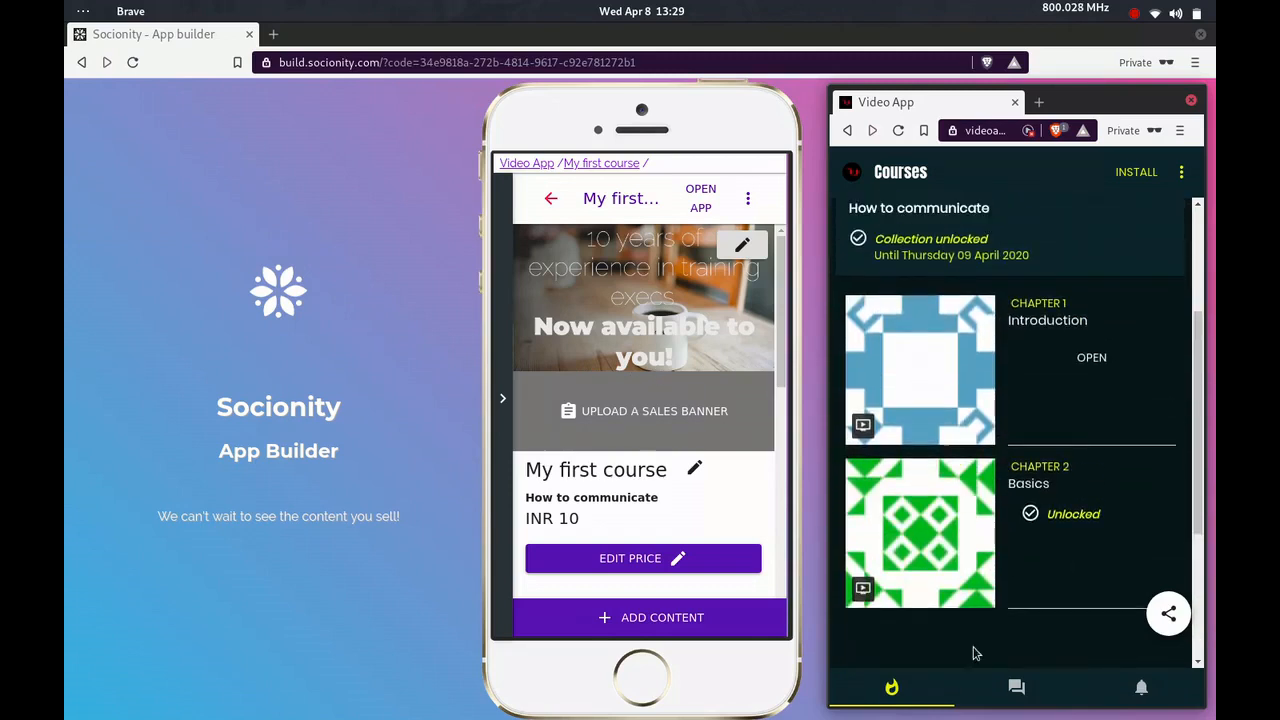
Start the Personalized questionnaire in the live app, answer the profession question with "Software Engineer" and enter the buyer's name
click(1018, 689)
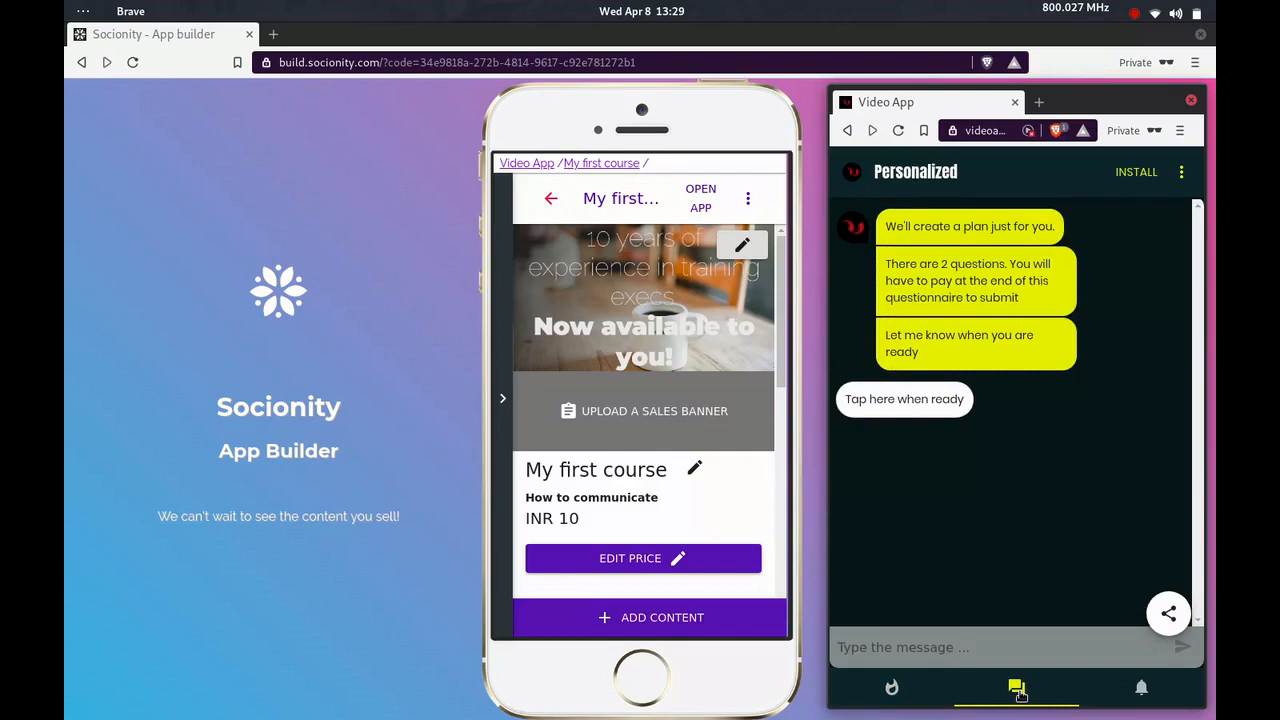
click(905, 405)
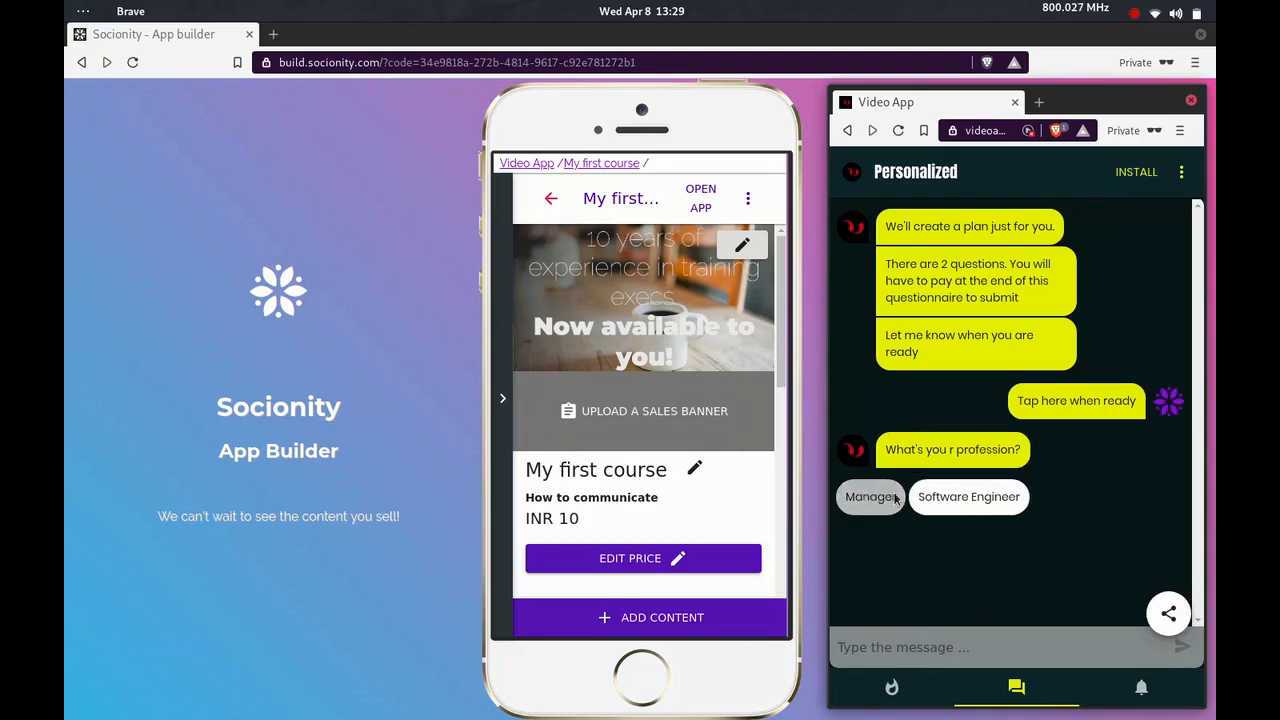
click(932, 497)
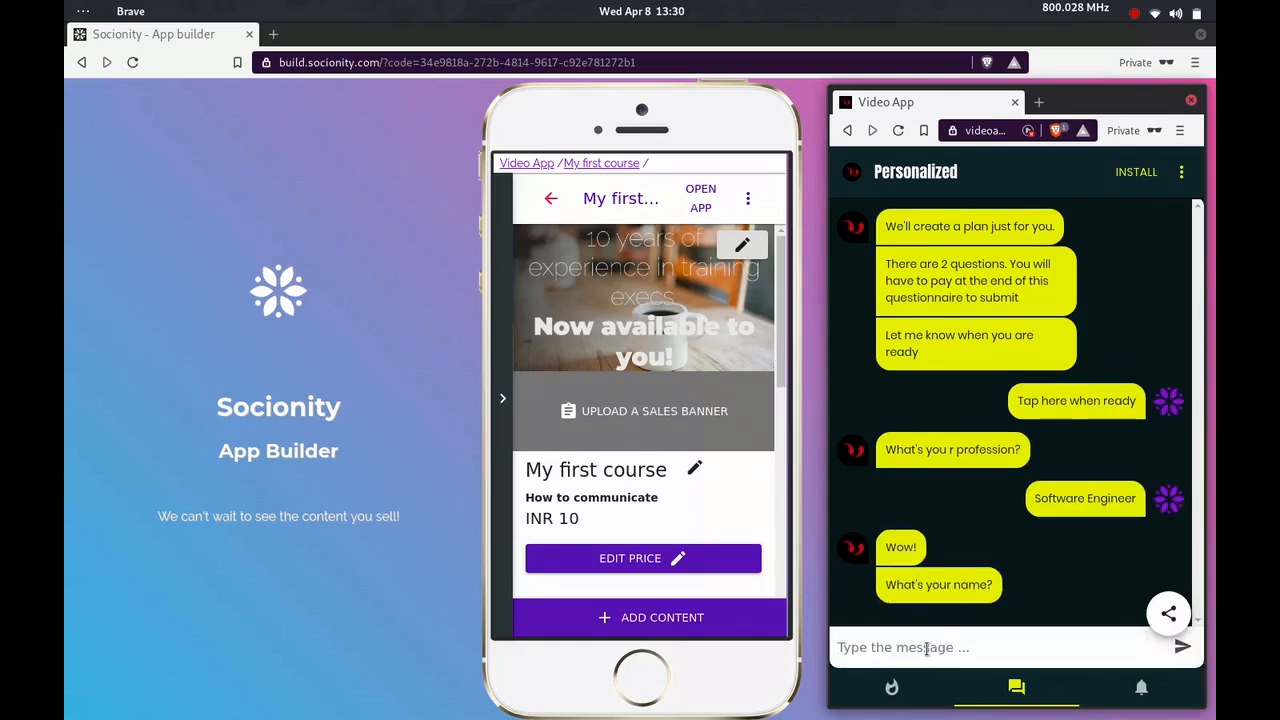
text(Madhavan)
key(Return)
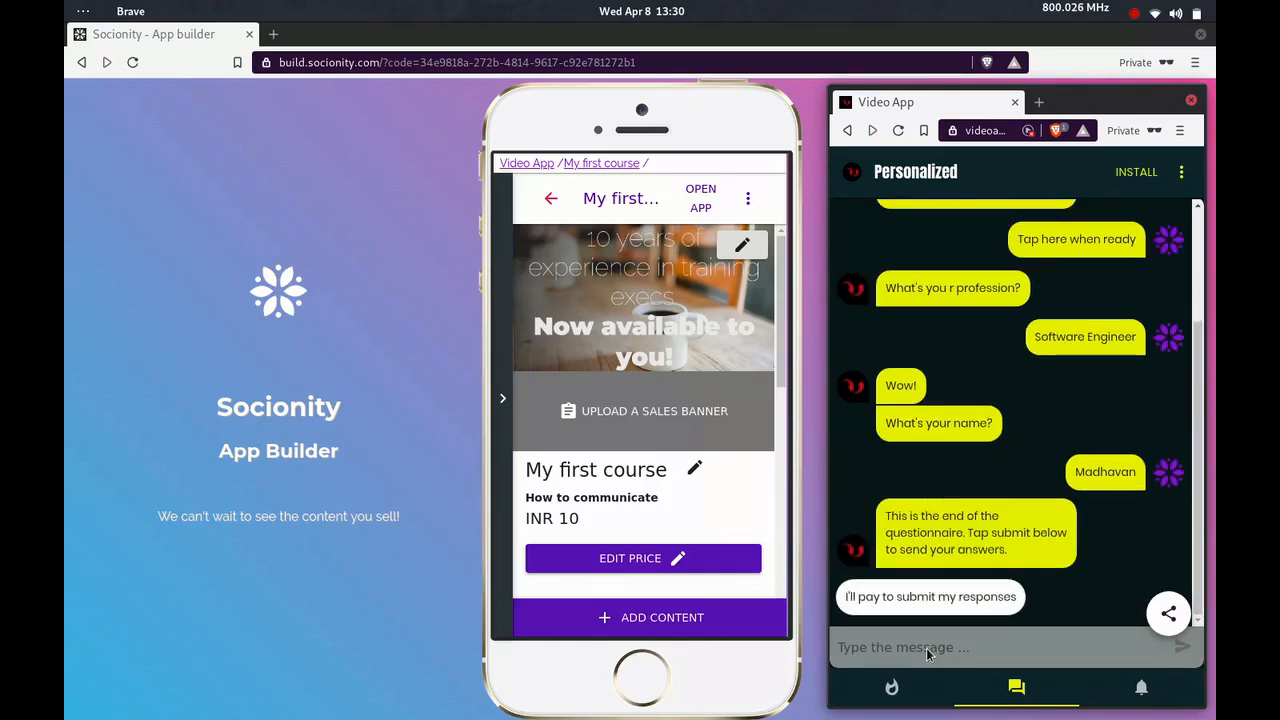
Check the payment options for submitting the questionnaire responses, cancel the payment and return to the Courses tab
click(924, 605)
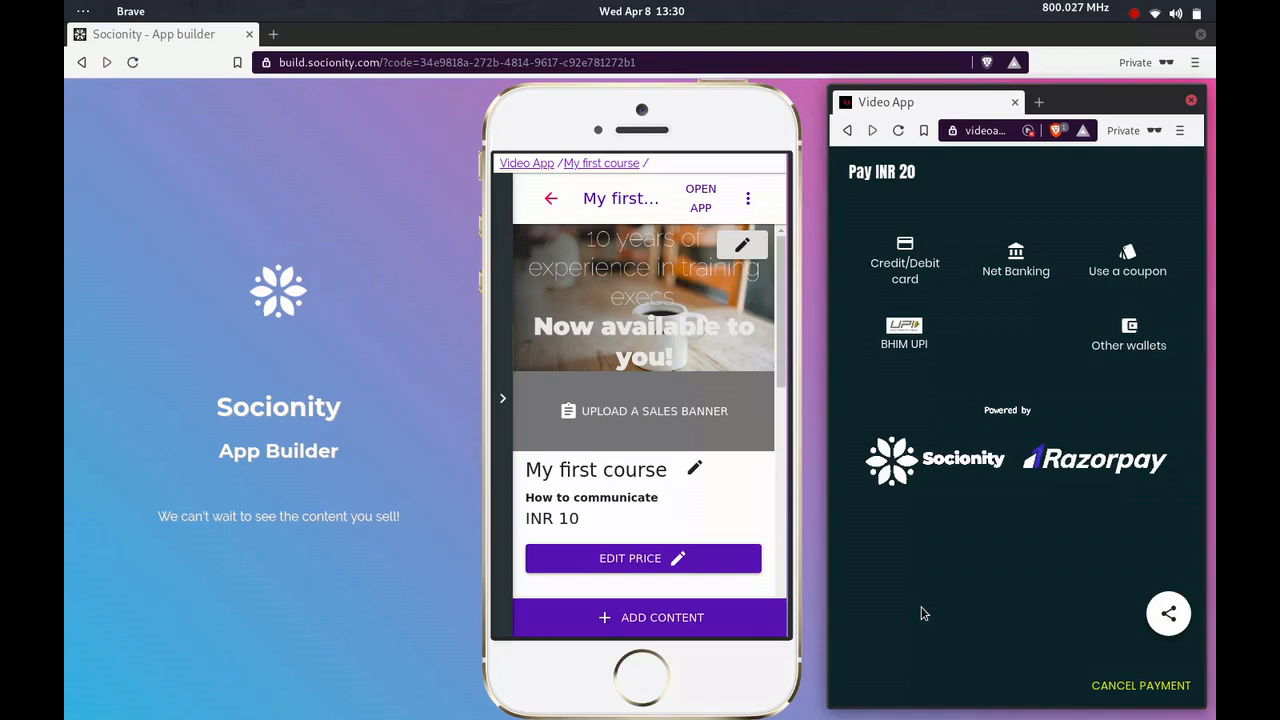
click(1101, 686)
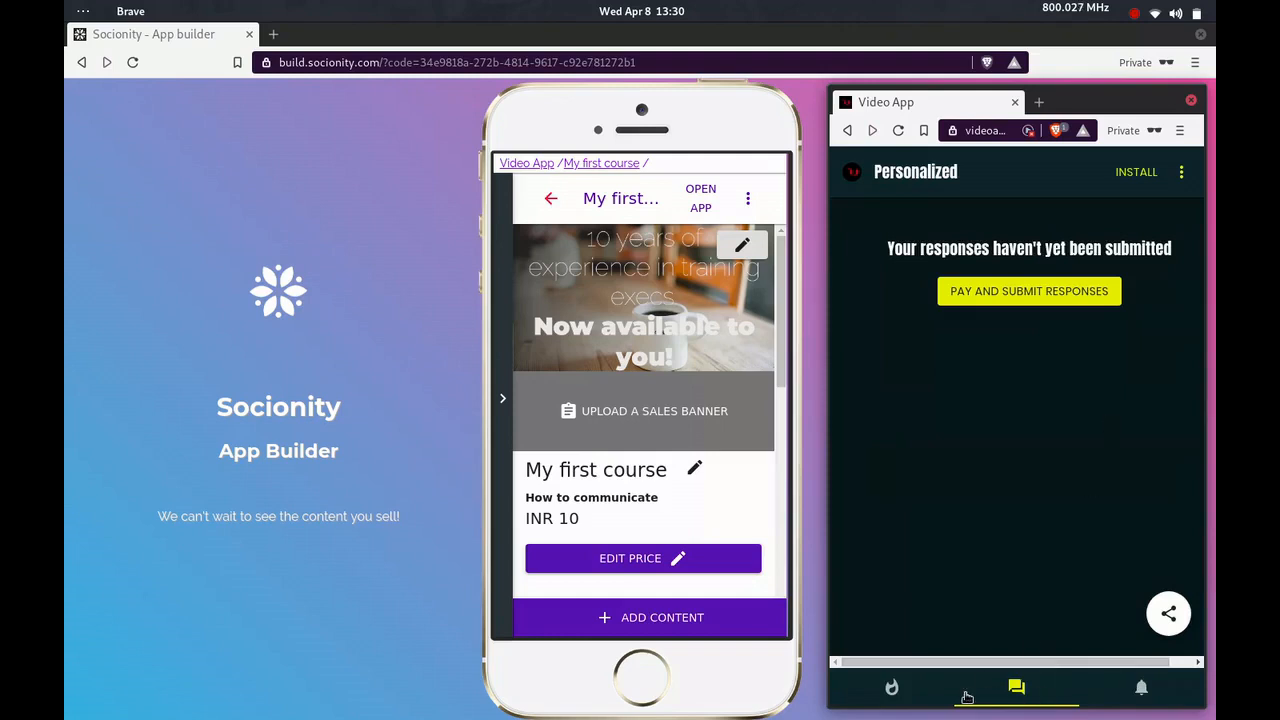
click(908, 694)
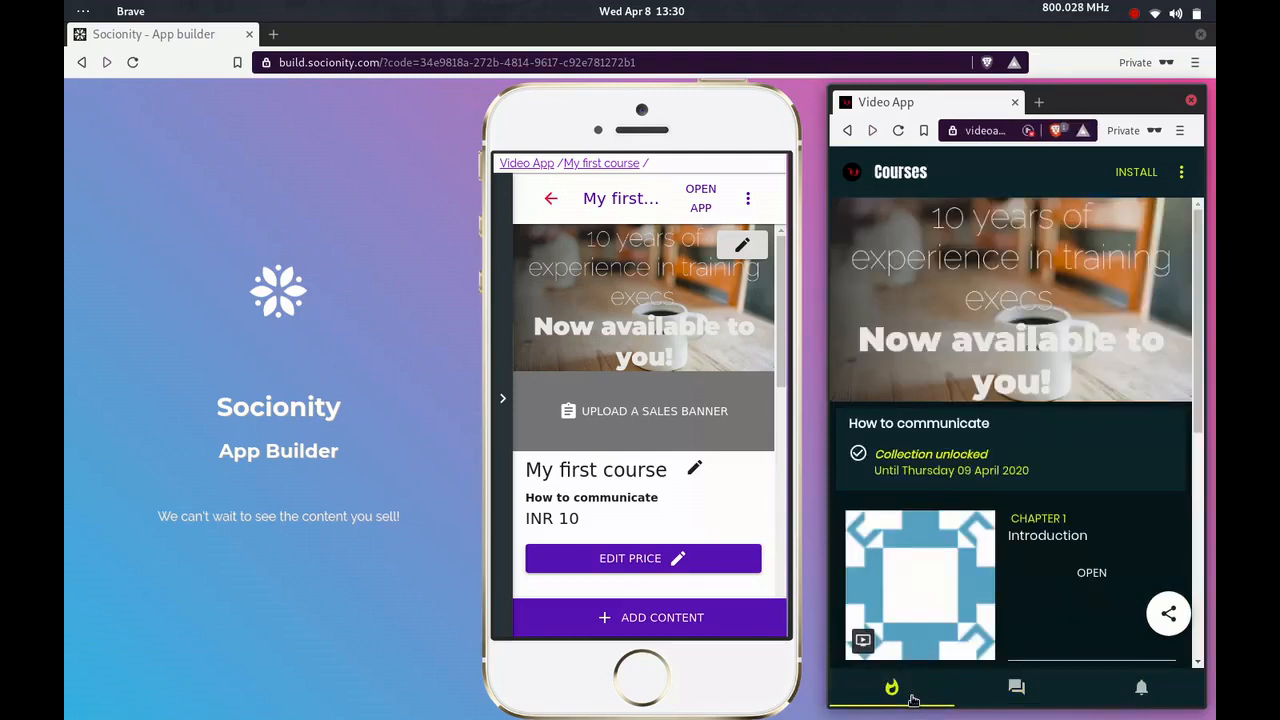
Return to the app builder, open the page for adding a tab to Video App and look over the available tab types
click(523, 163)
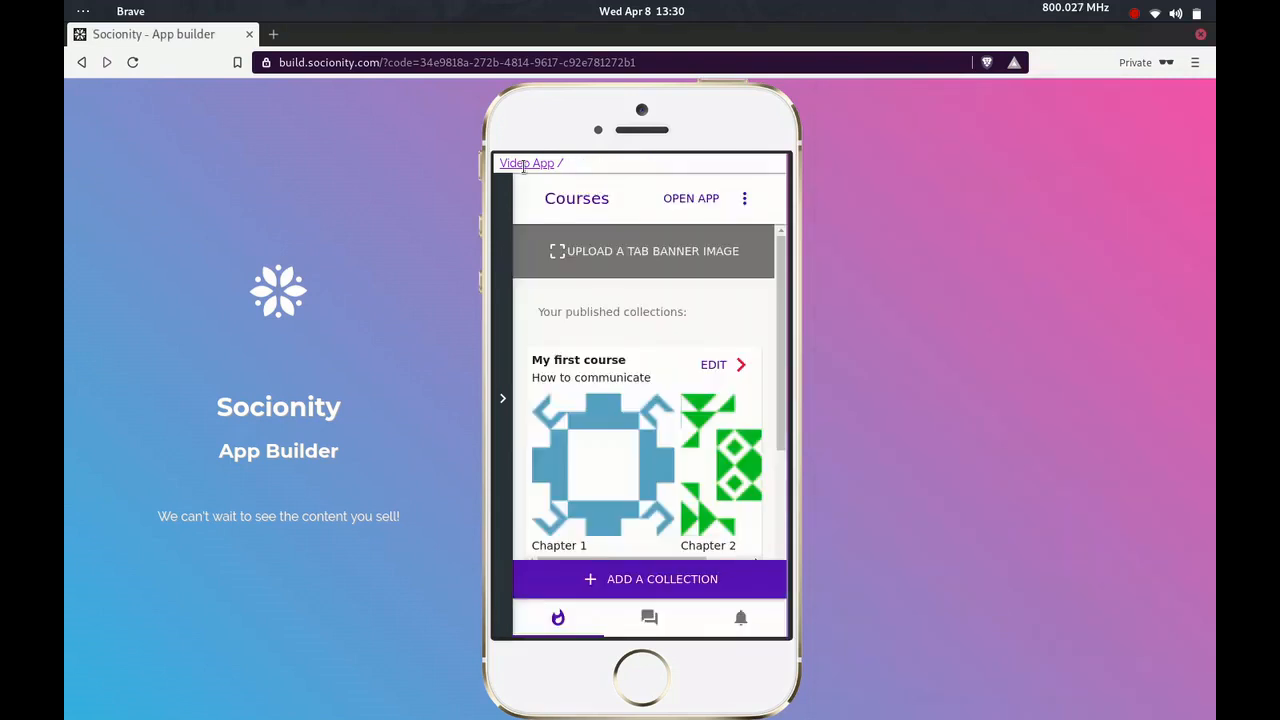
click(505, 359)
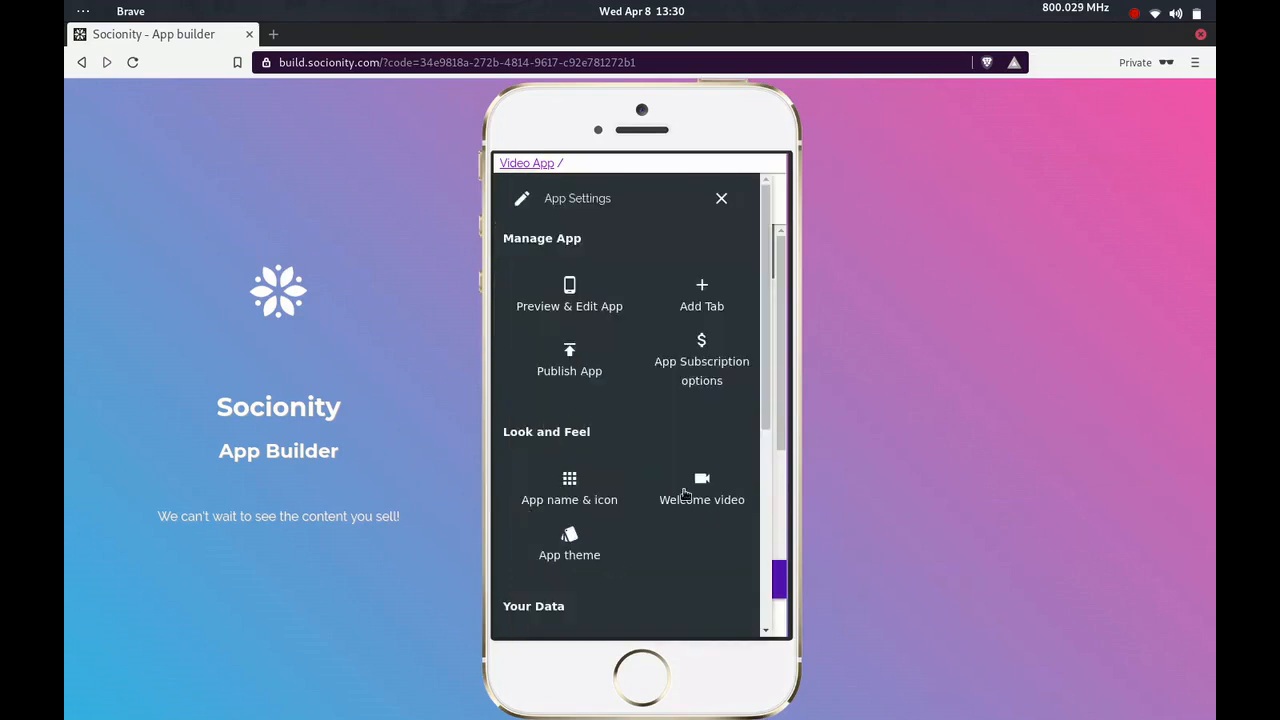
click(698, 308)
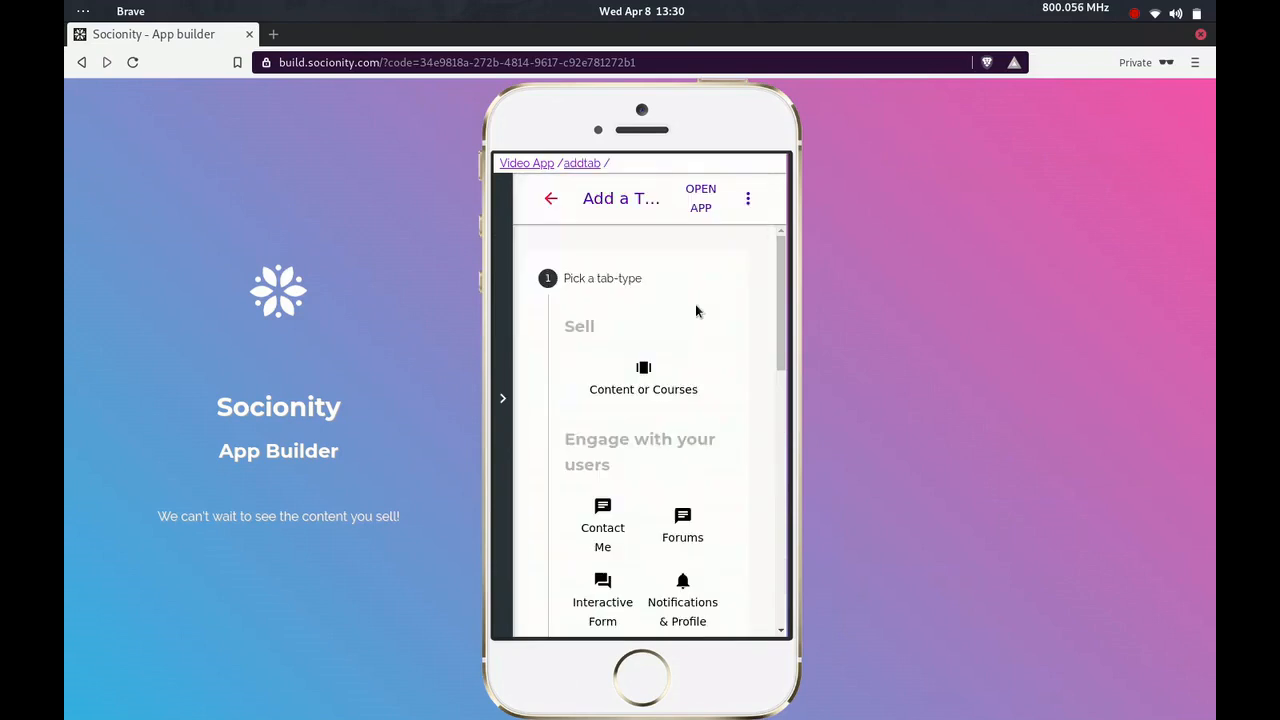
scroll(697, 311, down, 3)
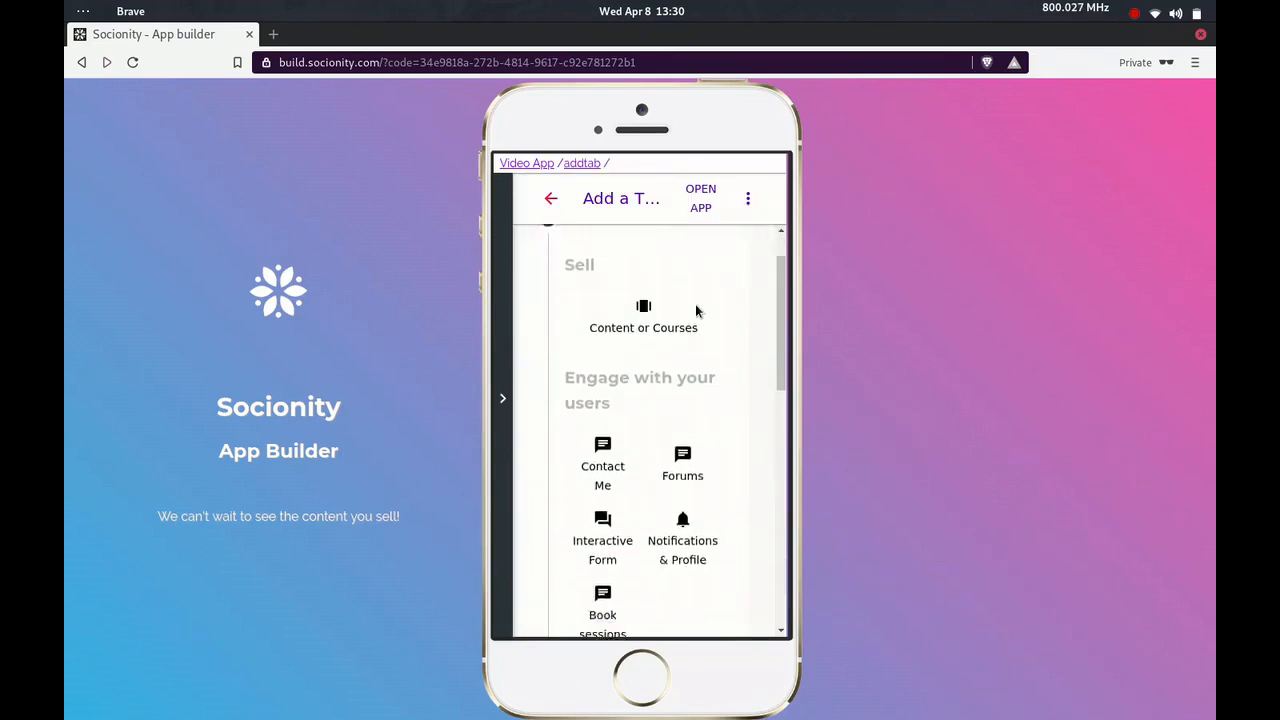
scroll(695, 304, down, 10)
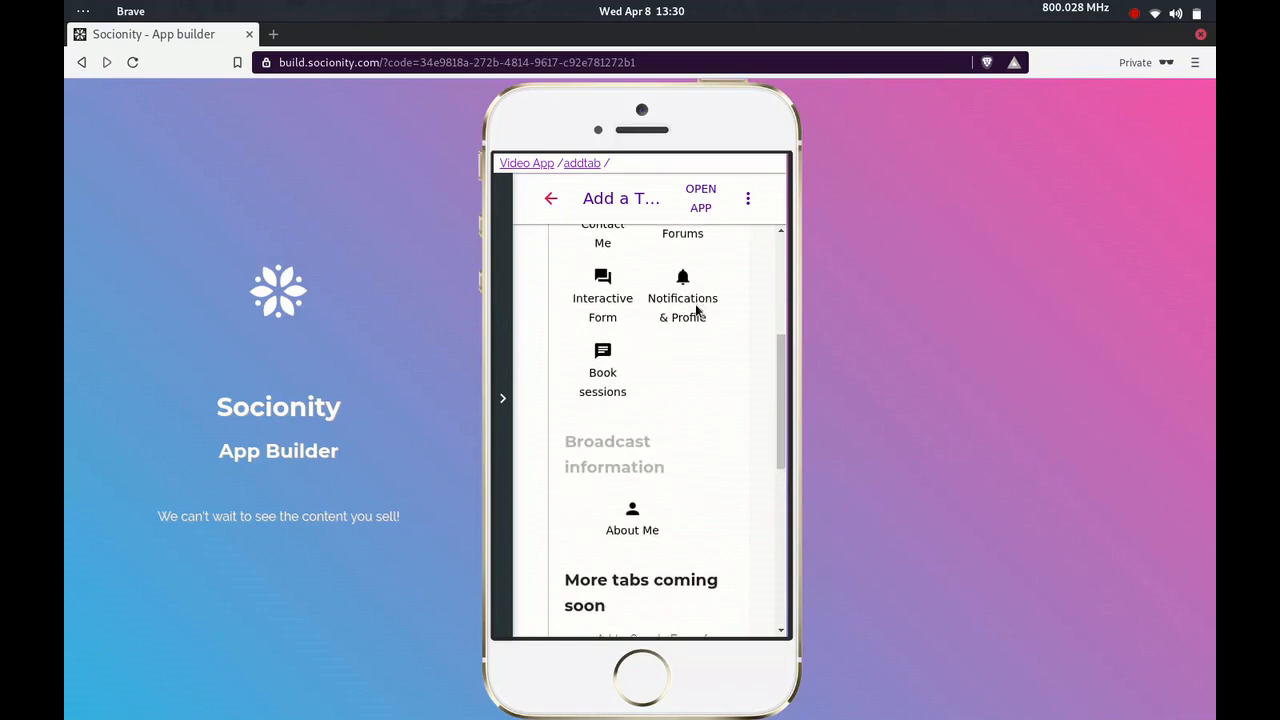
scroll(697, 312, down, 1)
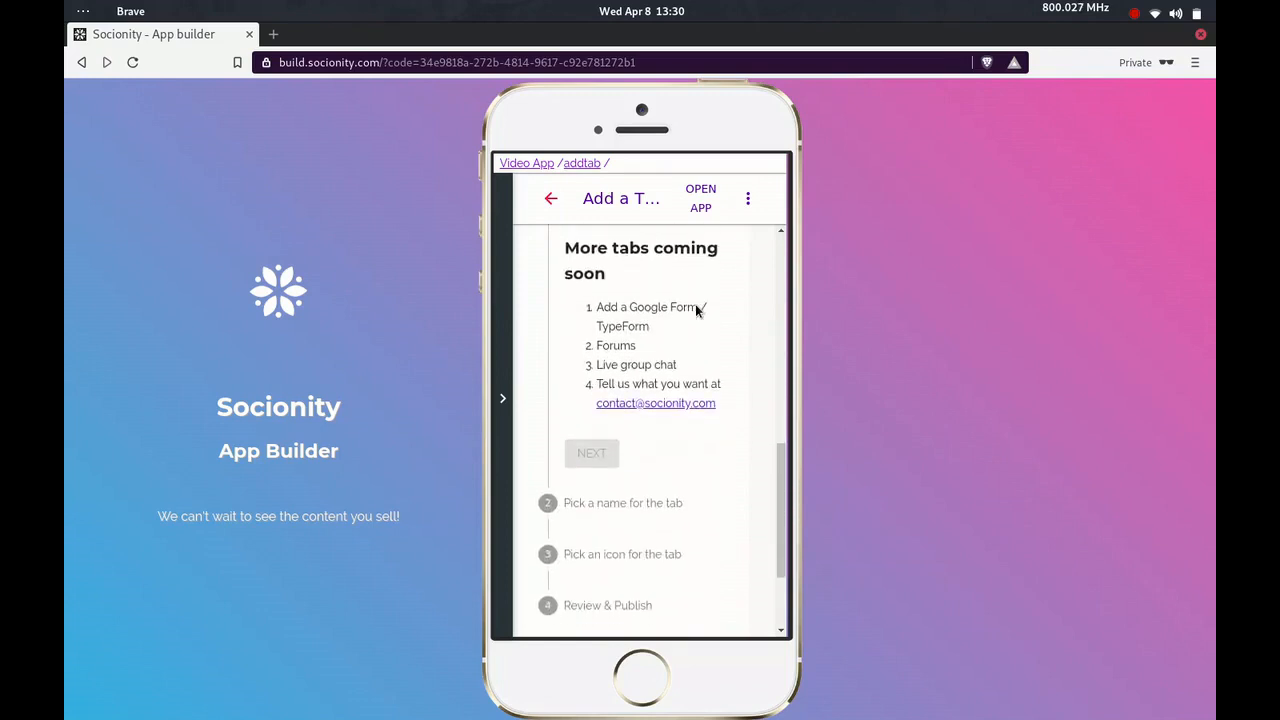